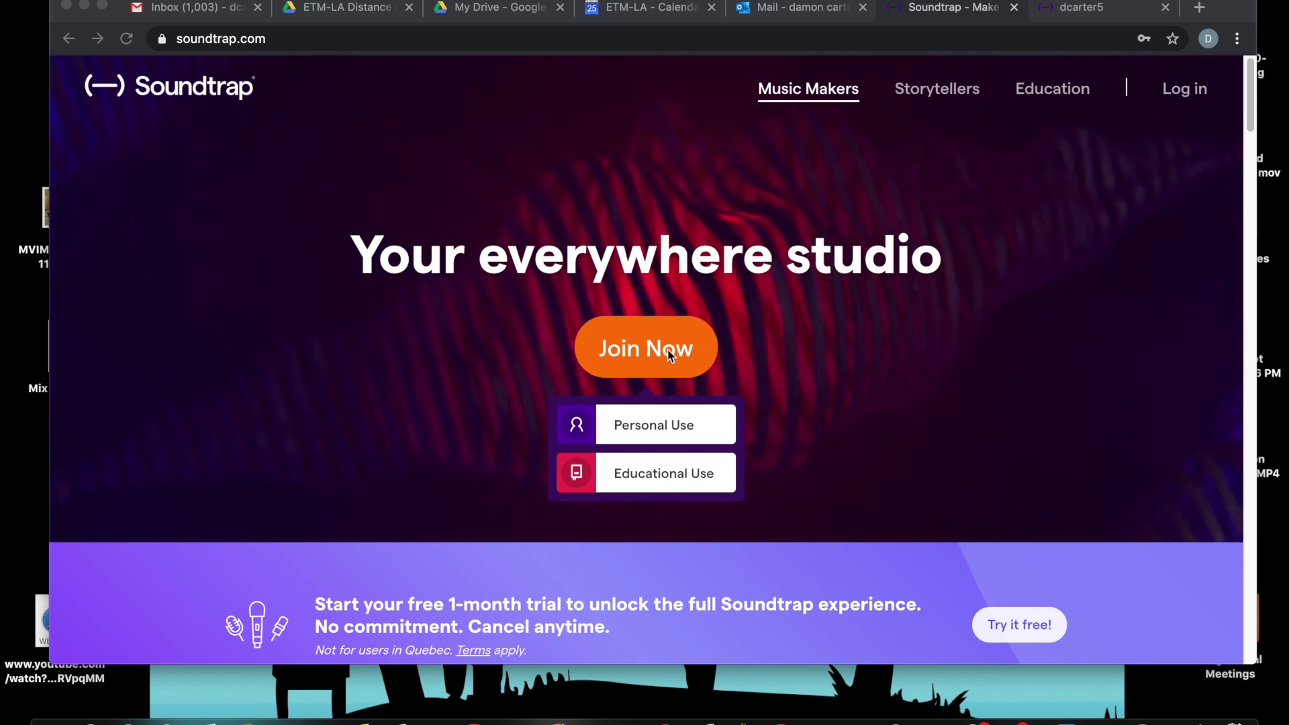
- Go to the Soundtrap account profile page
{"action": "left_click", "coordinate": [1077, 12]}
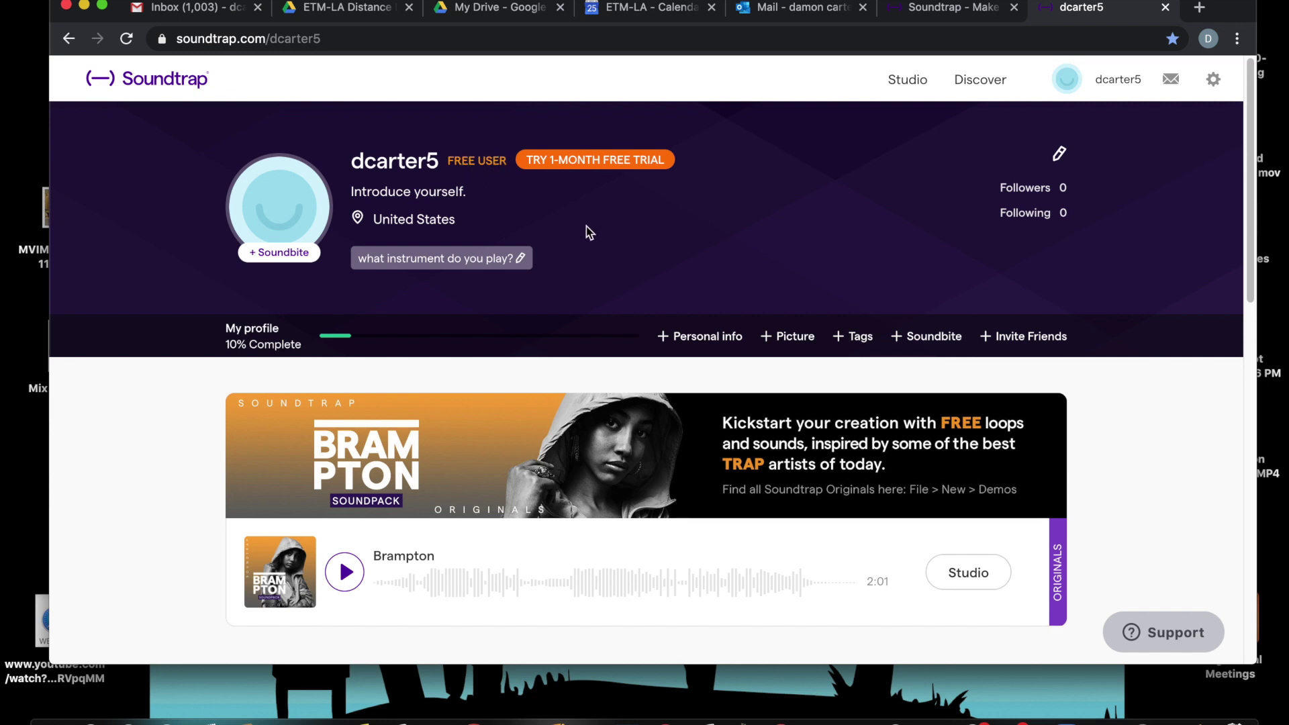
- Play the Brampton demo track, skip ahead along its waveform toward the end, then pause it
{"action": "scroll", "coordinate": [589, 236], "scroll_direction": "down", "scroll_amount": 1}
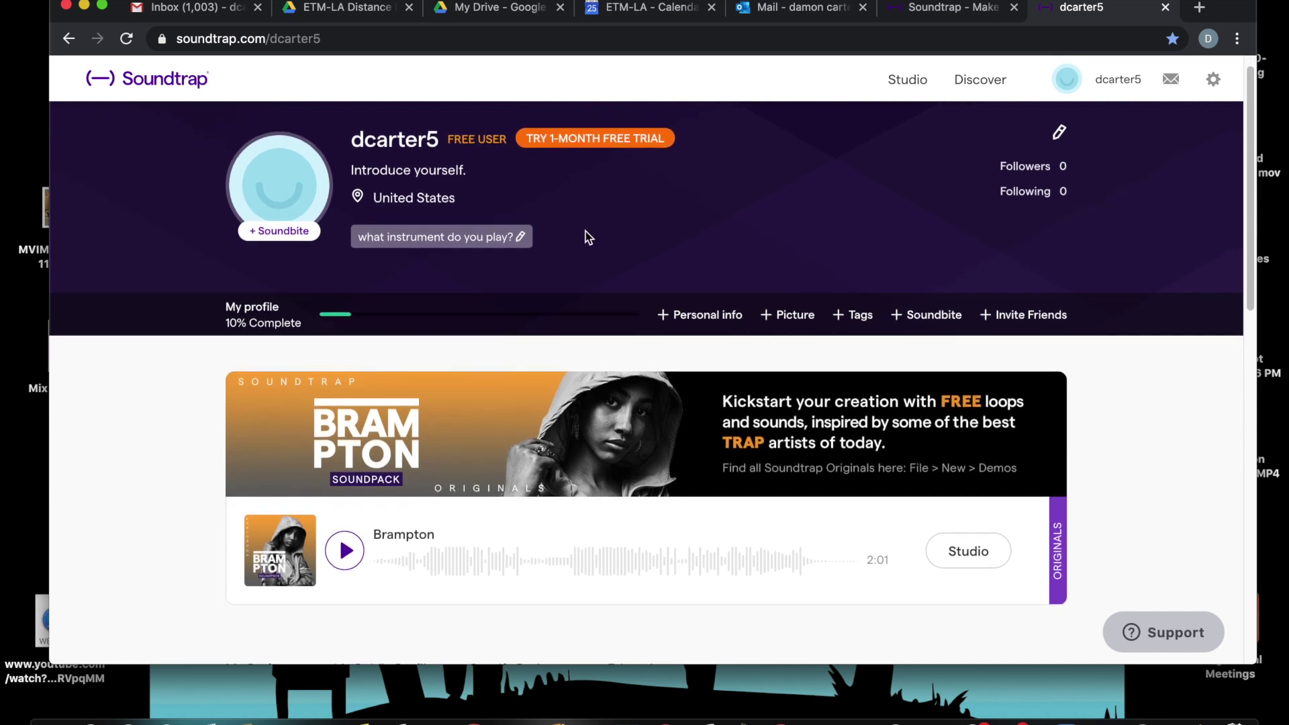
{"action": "scroll", "coordinate": [586, 236], "scroll_direction": "down", "scroll_amount": 5}
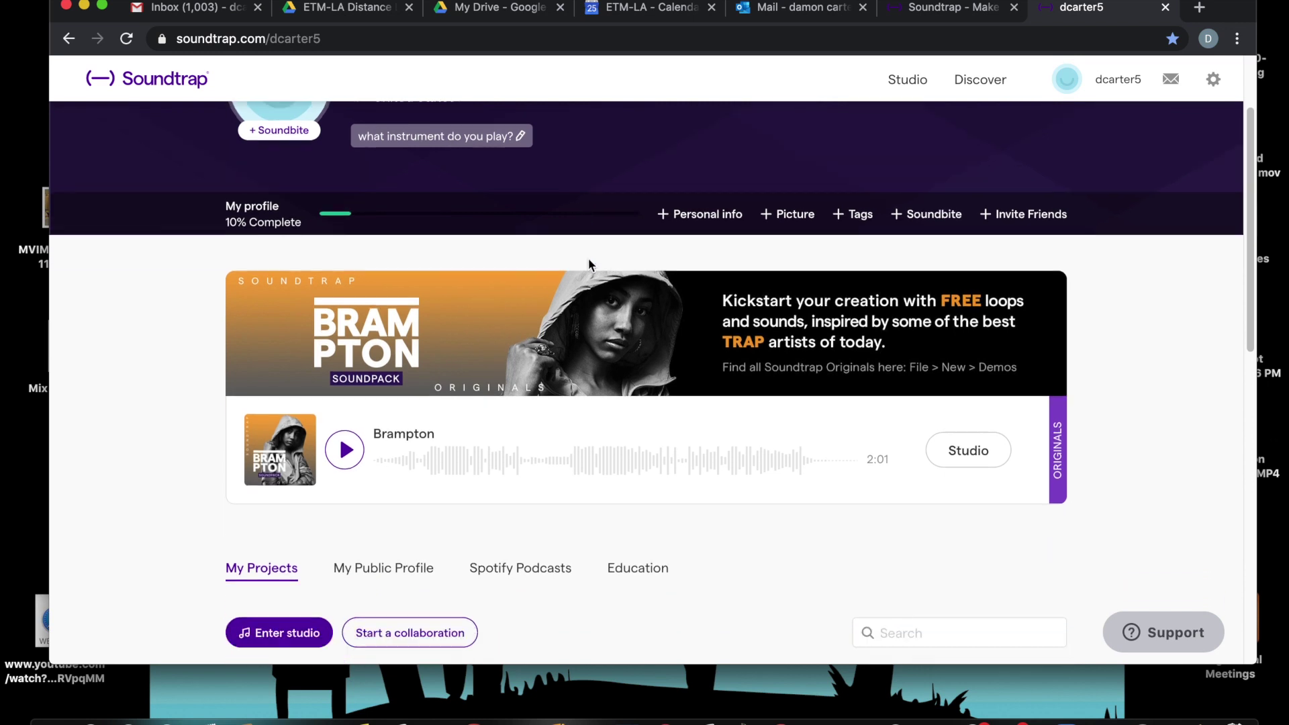
{"action": "scroll", "coordinate": [588, 264], "scroll_direction": "down", "scroll_amount": 1}
{"action": "left_click", "coordinate": [346, 426]}
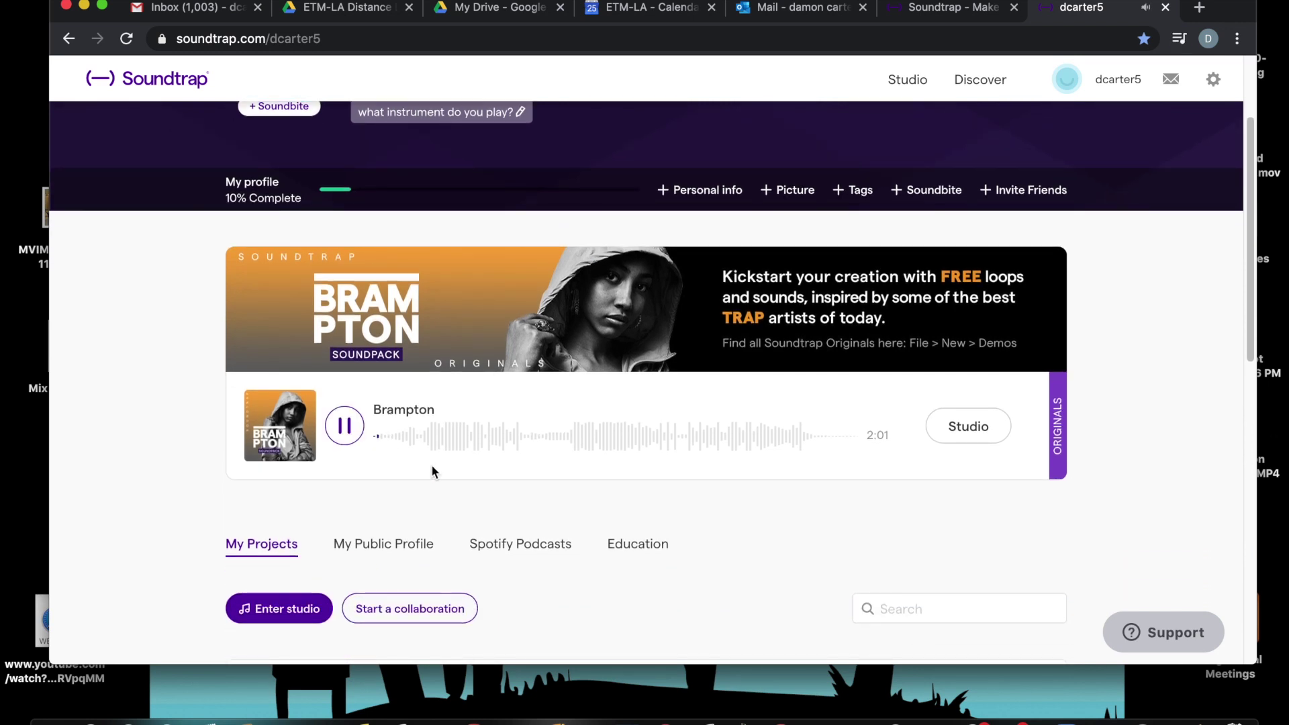
{"action": "left_click", "coordinate": [462, 437]}
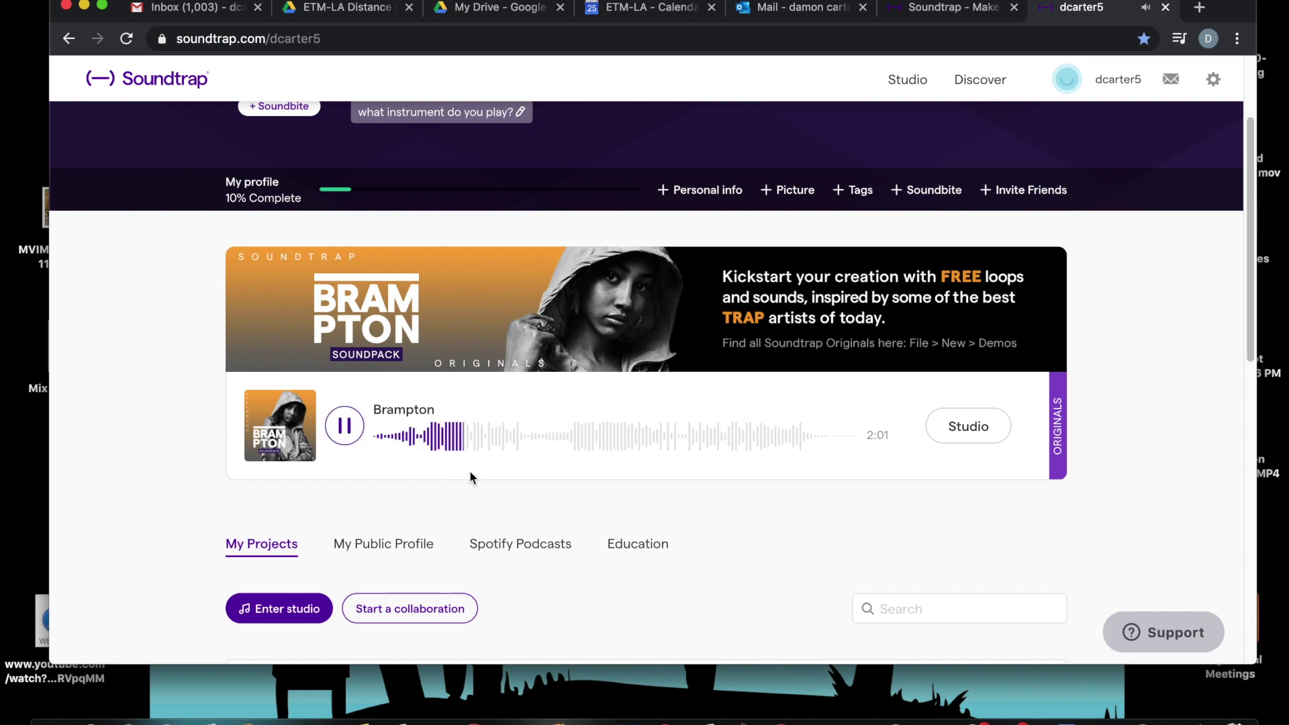
{"action": "left_click", "coordinate": [519, 437]}
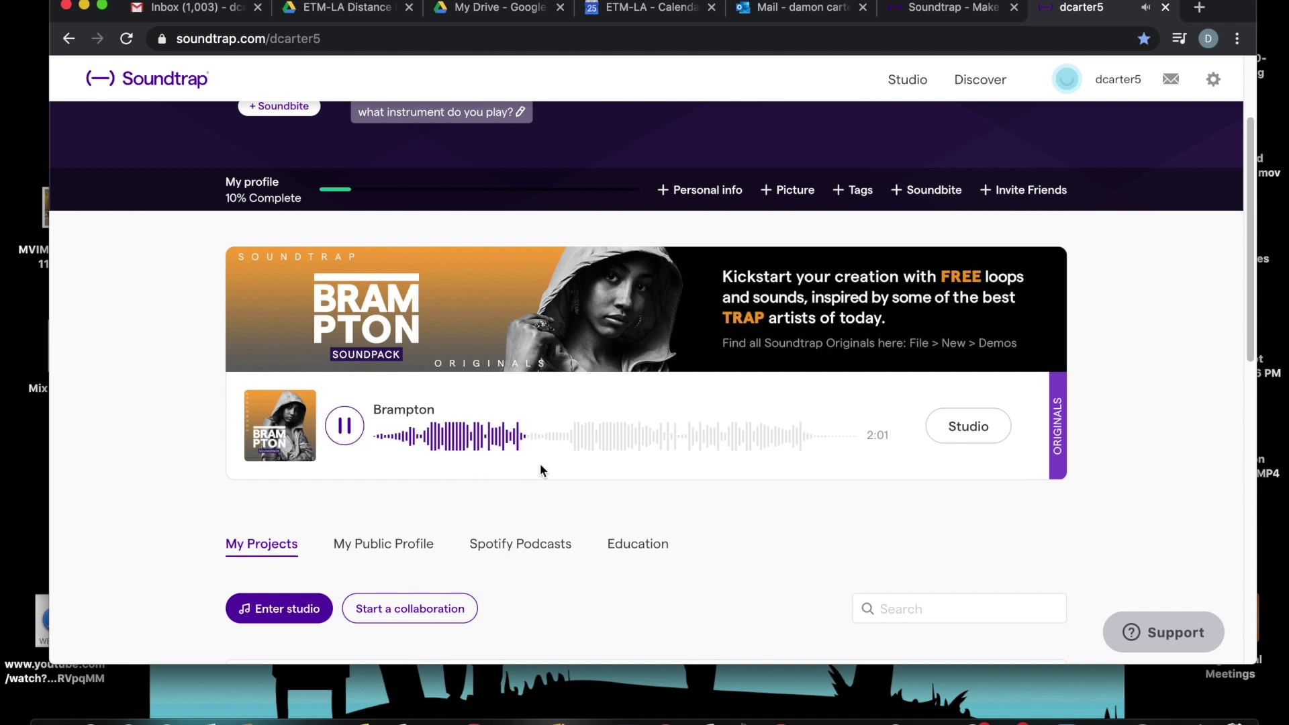
{"action": "left_click", "coordinate": [598, 433]}
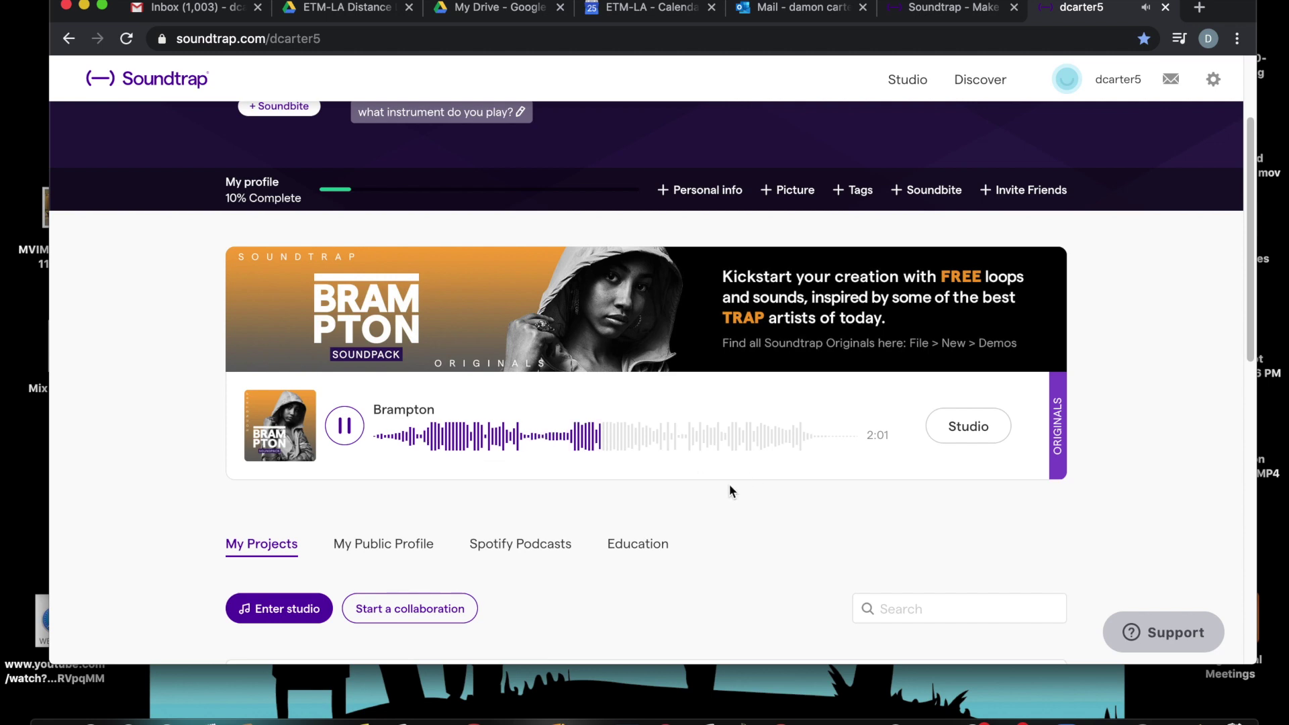
{"action": "left_click", "coordinate": [343, 427]}
{"action": "scroll", "coordinate": [558, 473], "scroll_direction": "down", "scroll_amount": 4}
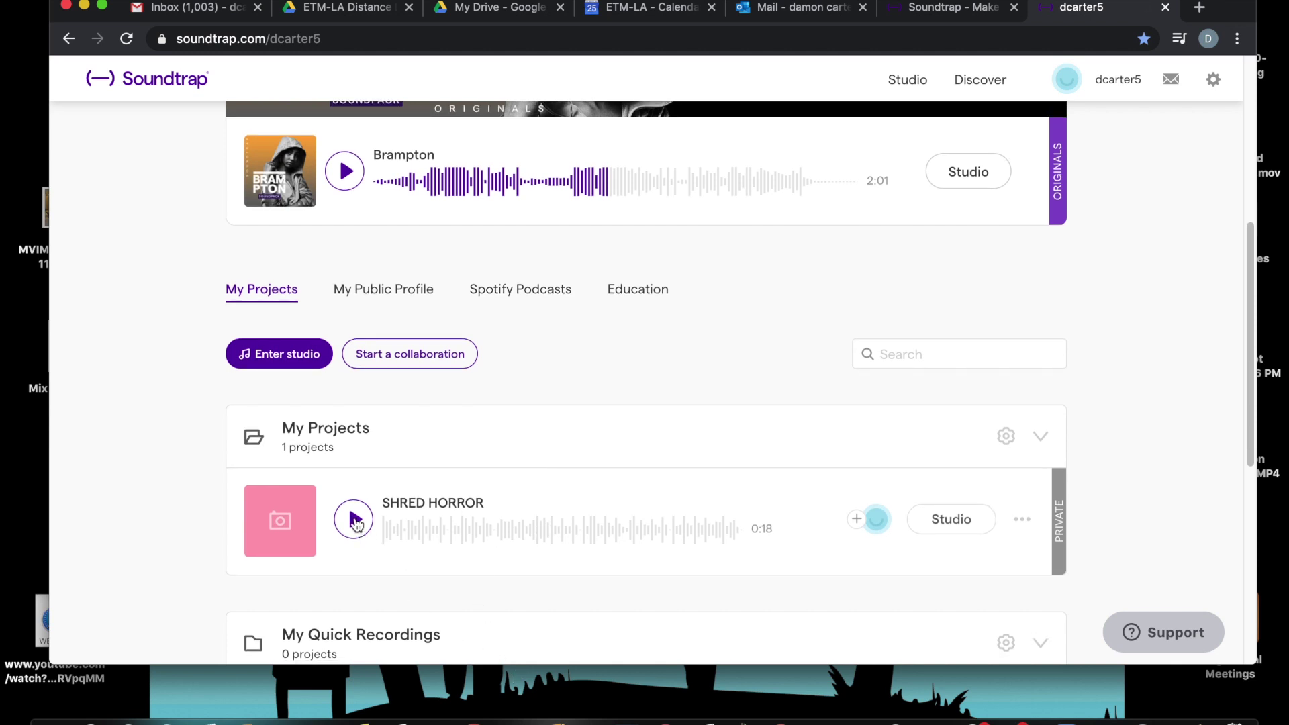
- Play and then stop a preview of the SHRED HORROR project
{"action": "left_click", "coordinate": [354, 521]}
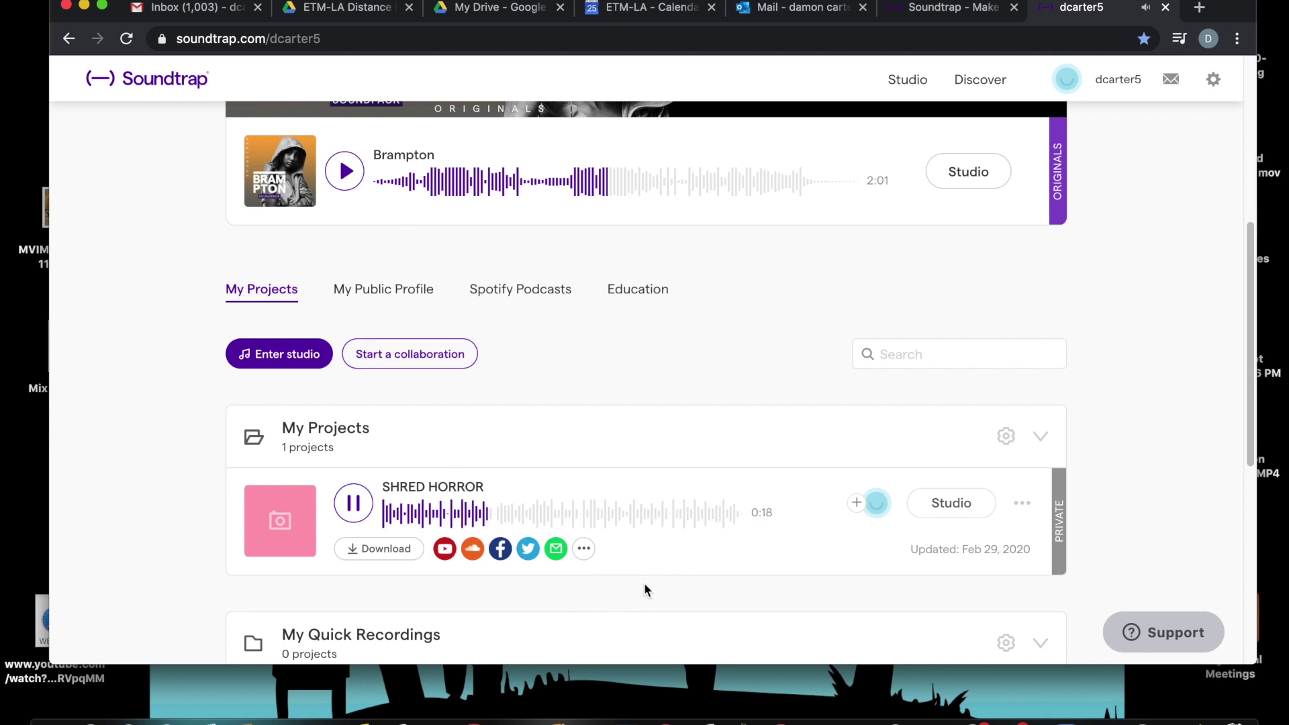
{"action": "left_click", "coordinate": [354, 504]}
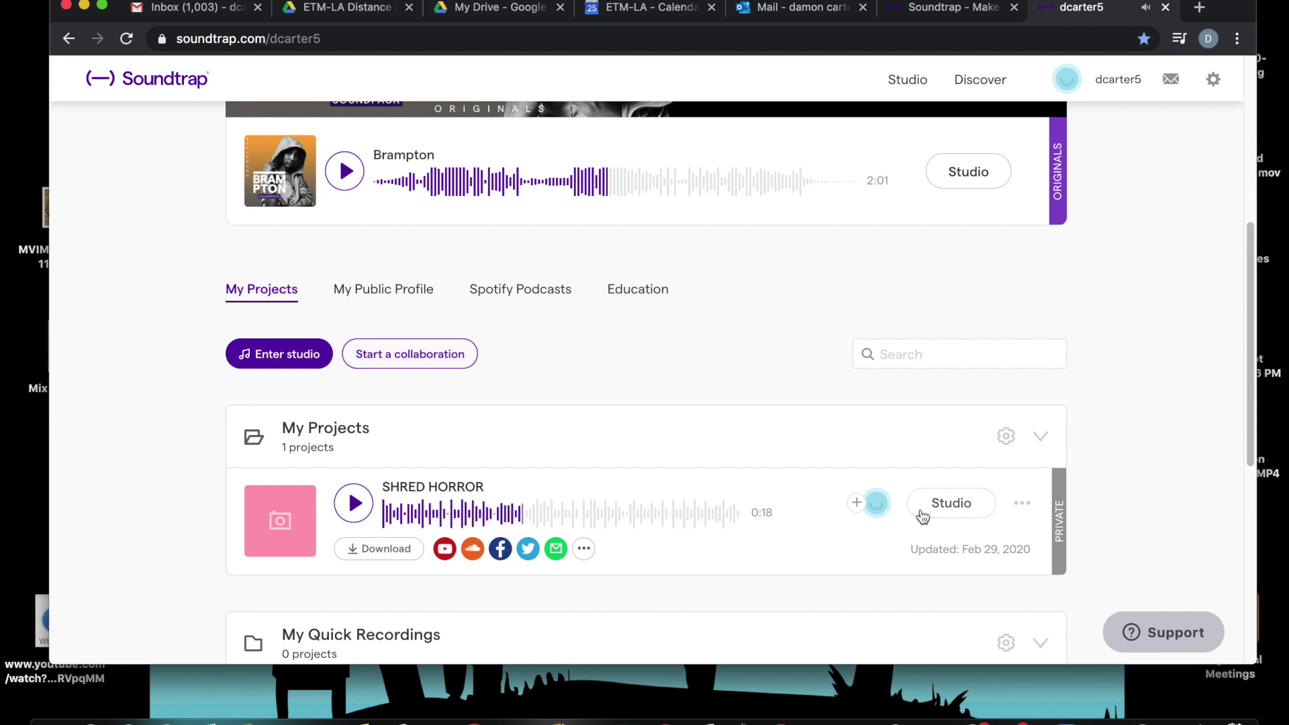
- Enter the studio and start a new blank Music project
{"action": "left_click", "coordinate": [280, 357]}
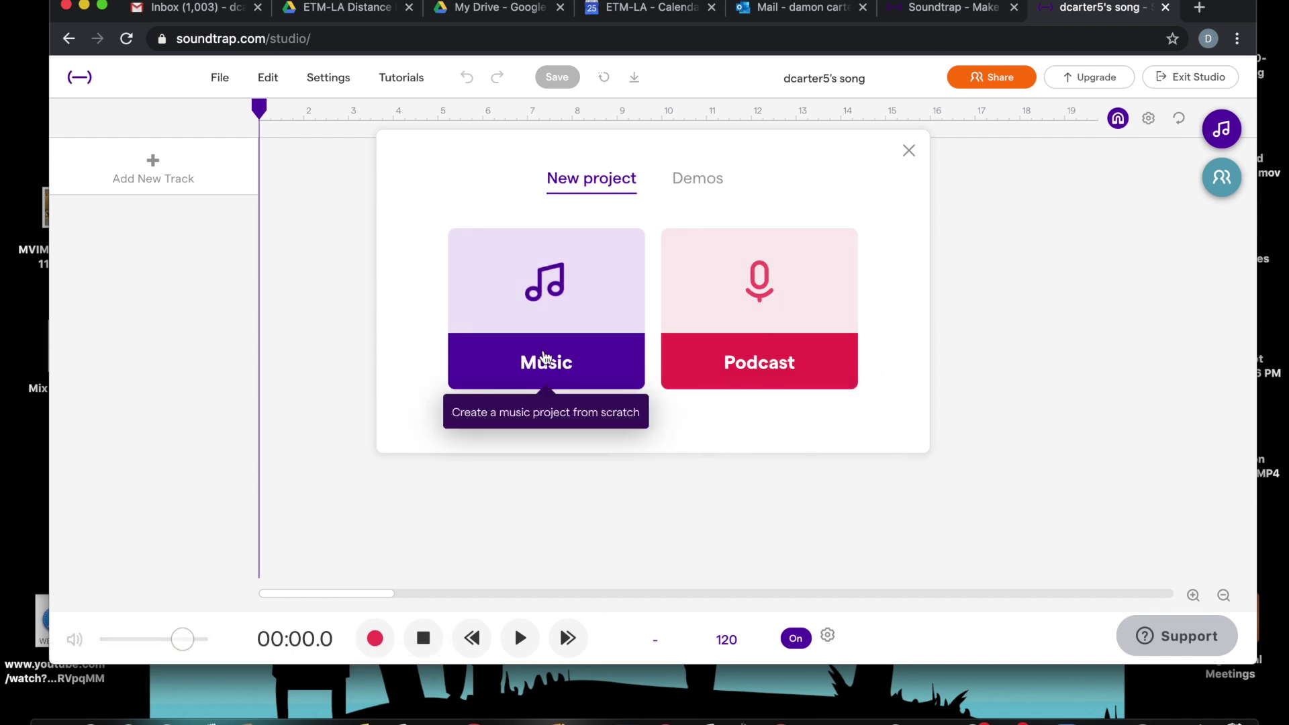
{"action": "left_click", "coordinate": [544, 357]}
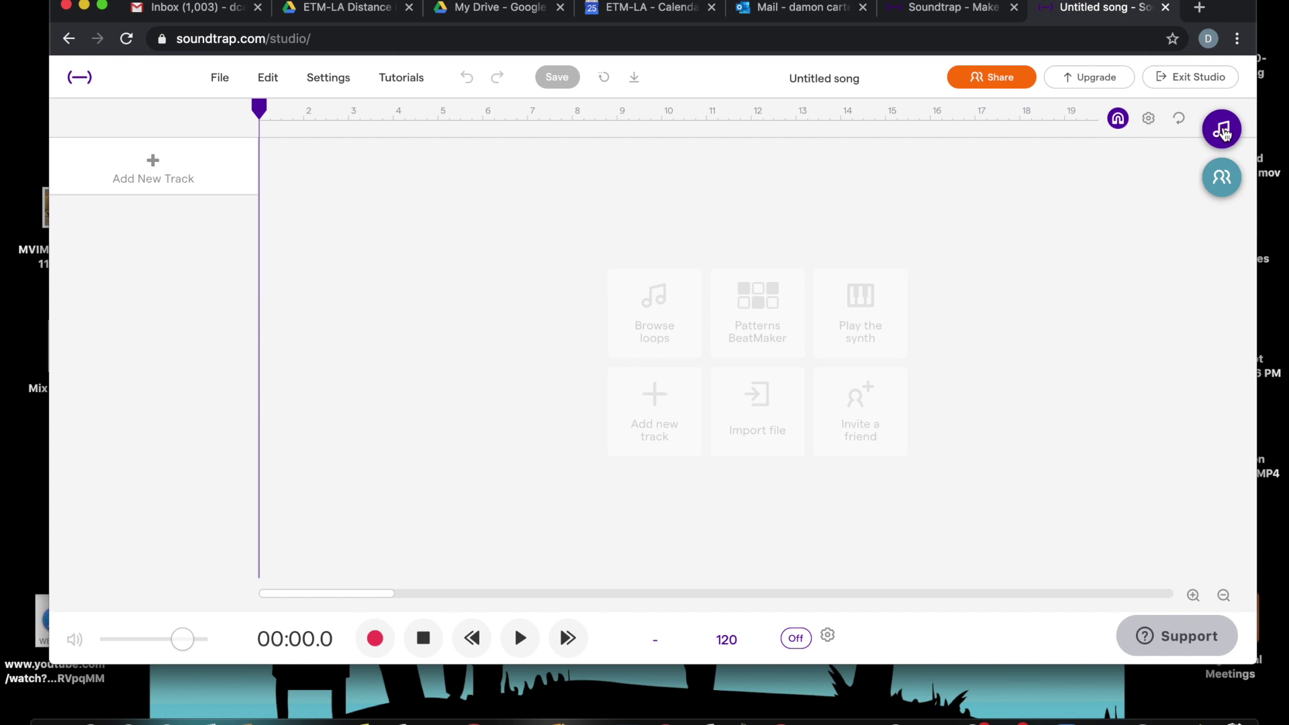
{"action": "left_click", "coordinate": [1223, 132]}
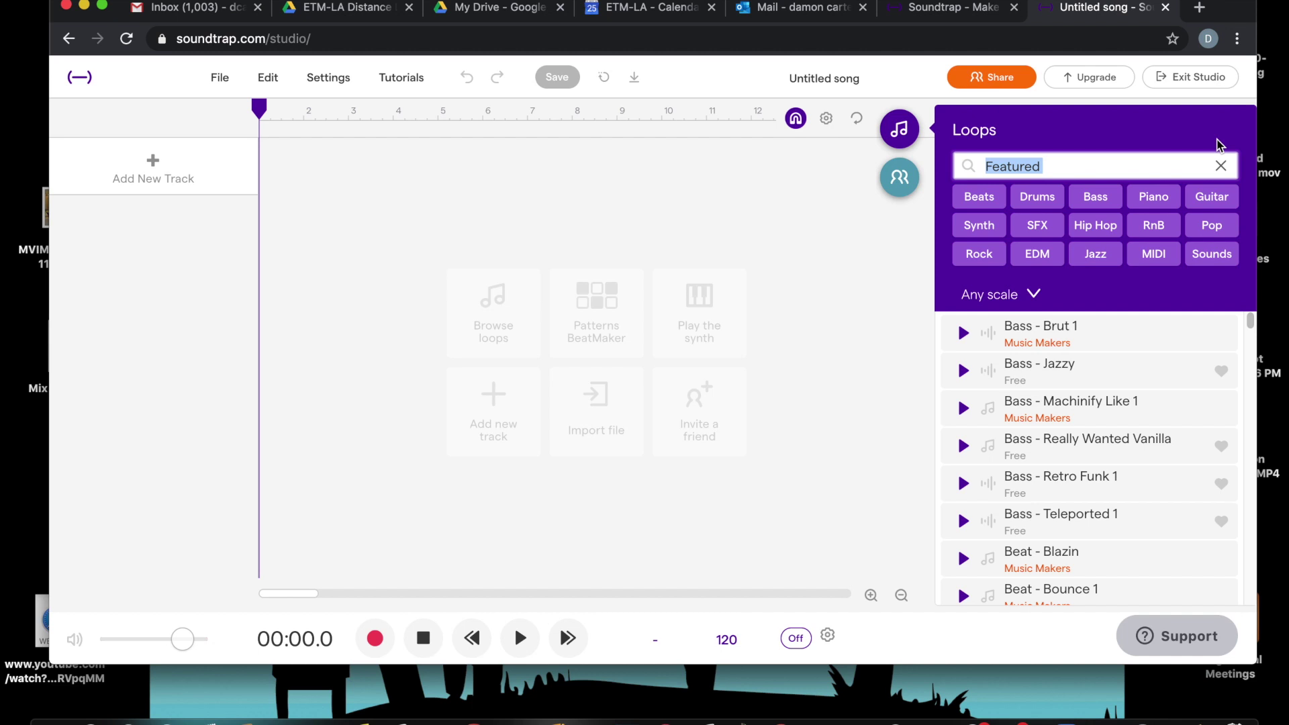
- Filter loops to Drums, search 'busy basic', and preview Drums - Busy Basics
{"action": "left_click", "coordinate": [1037, 197]}
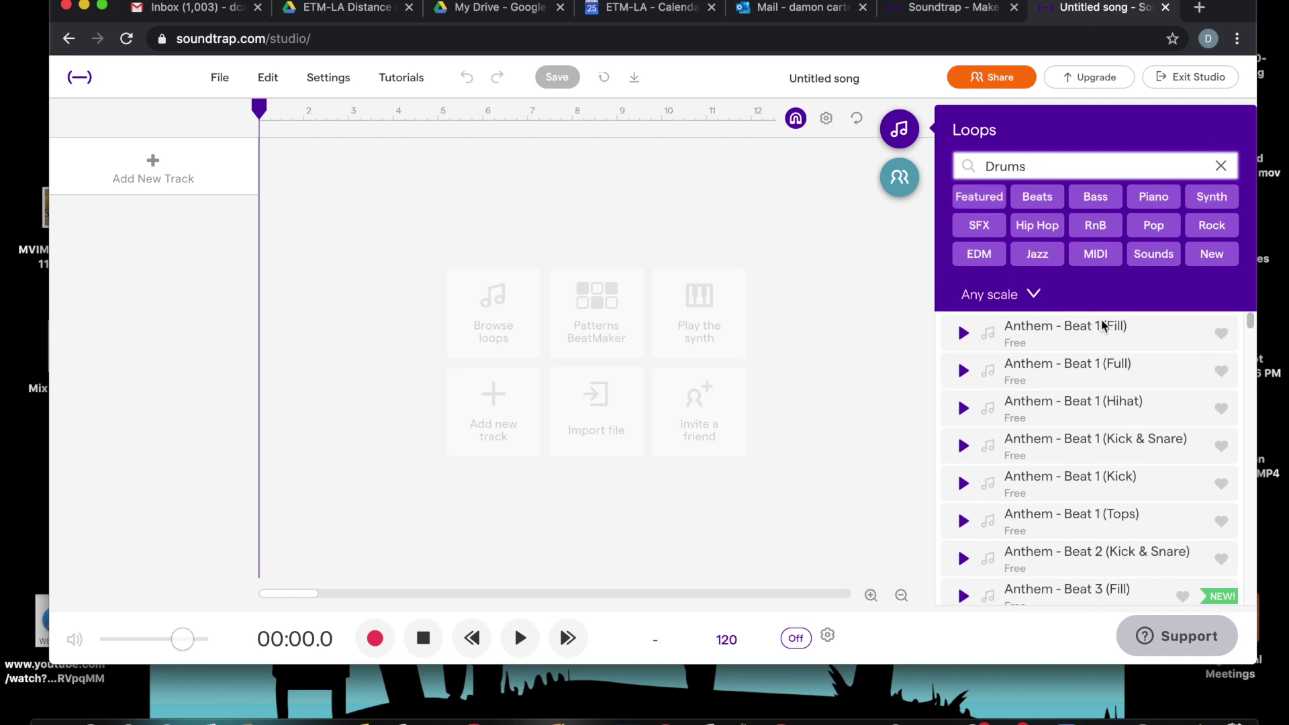
{"action": "left_click_drag", "start_coordinate": [1047, 166], "coordinate": [973, 166]}
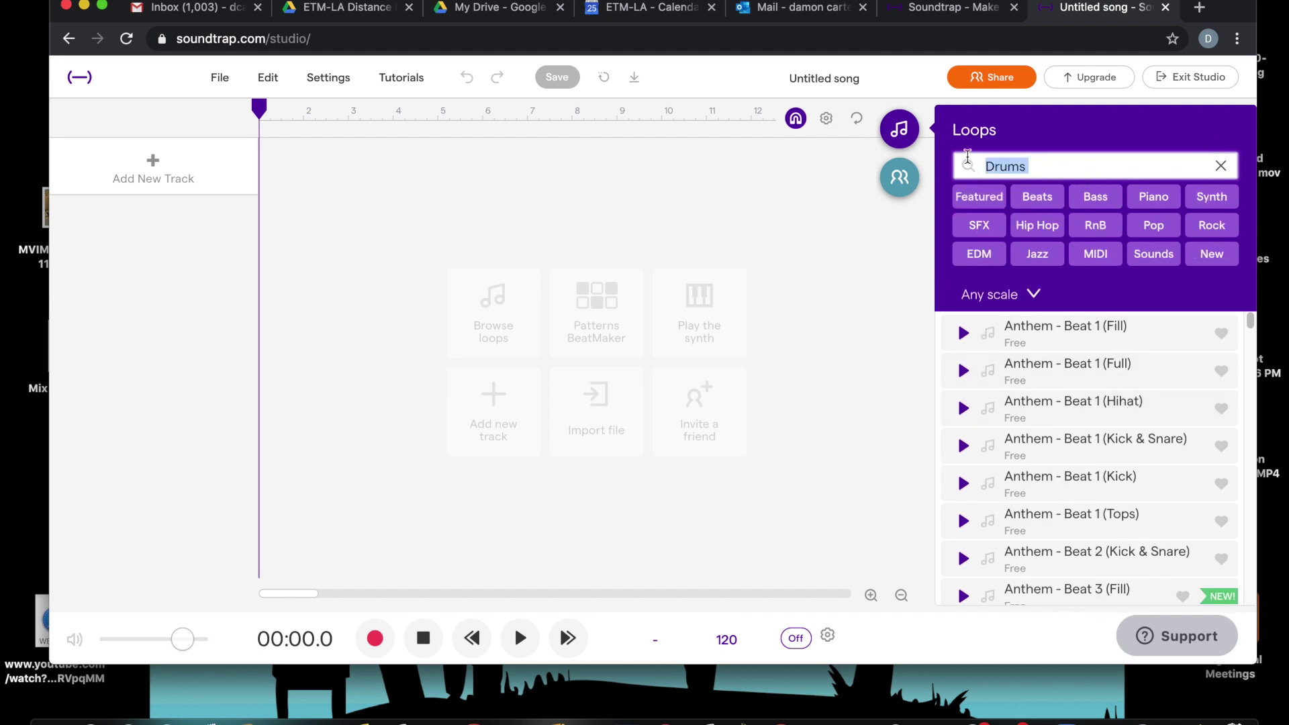
{"action": "type", "text": "busy basic"}
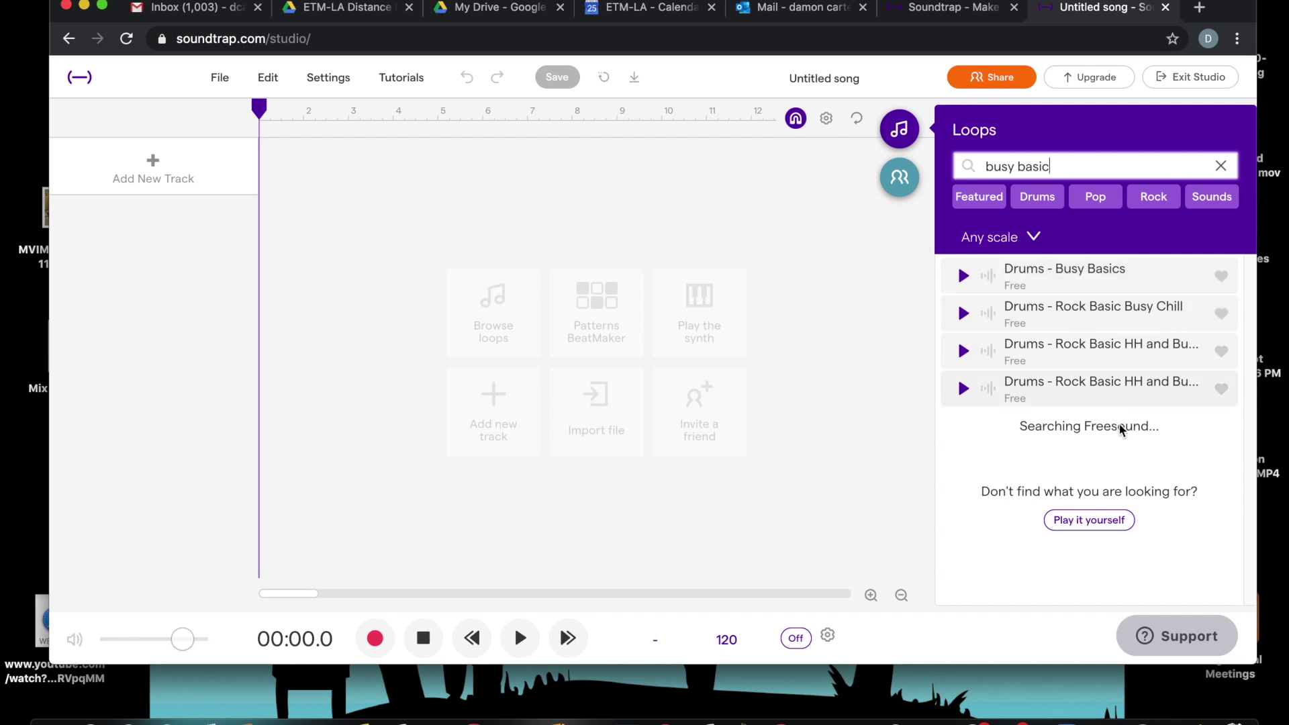
{"action": "left_click", "coordinate": [1052, 276]}
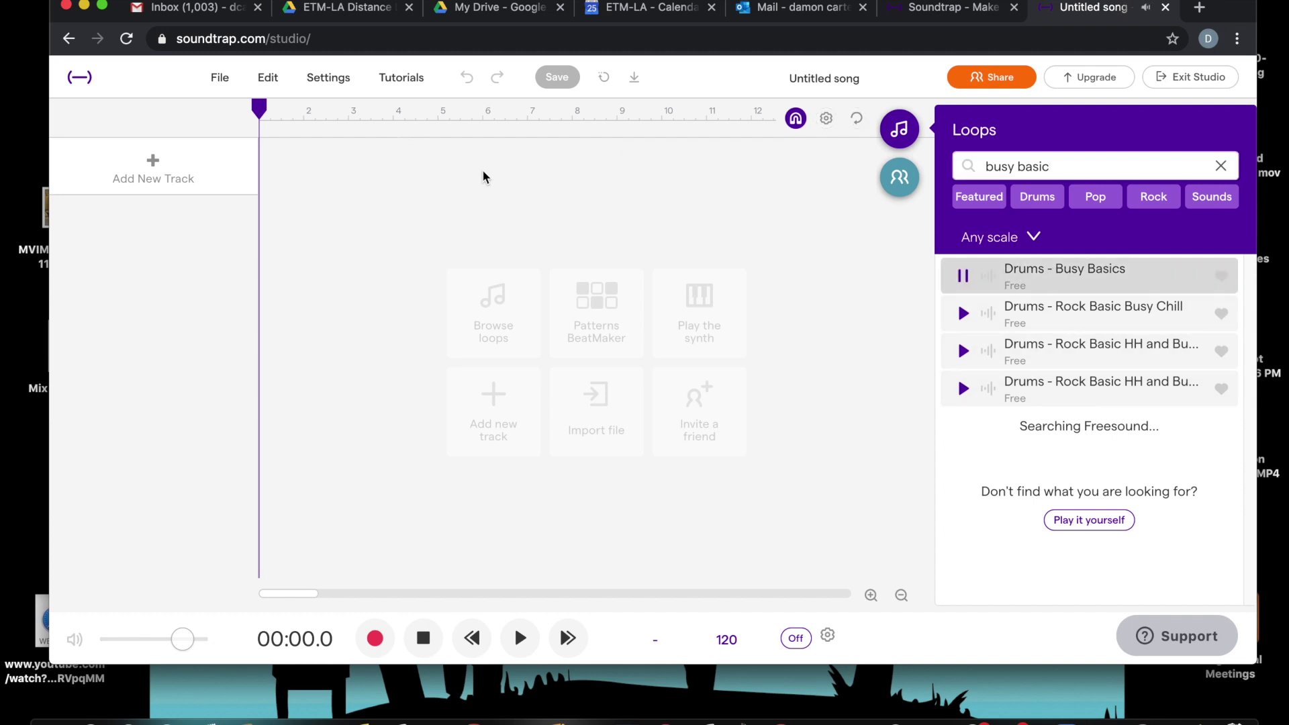
{"action": "key", "text": "XF86AudioRaiseVolume"}
{"action": "key", "text": "XF86AudioRaiseVolume"}
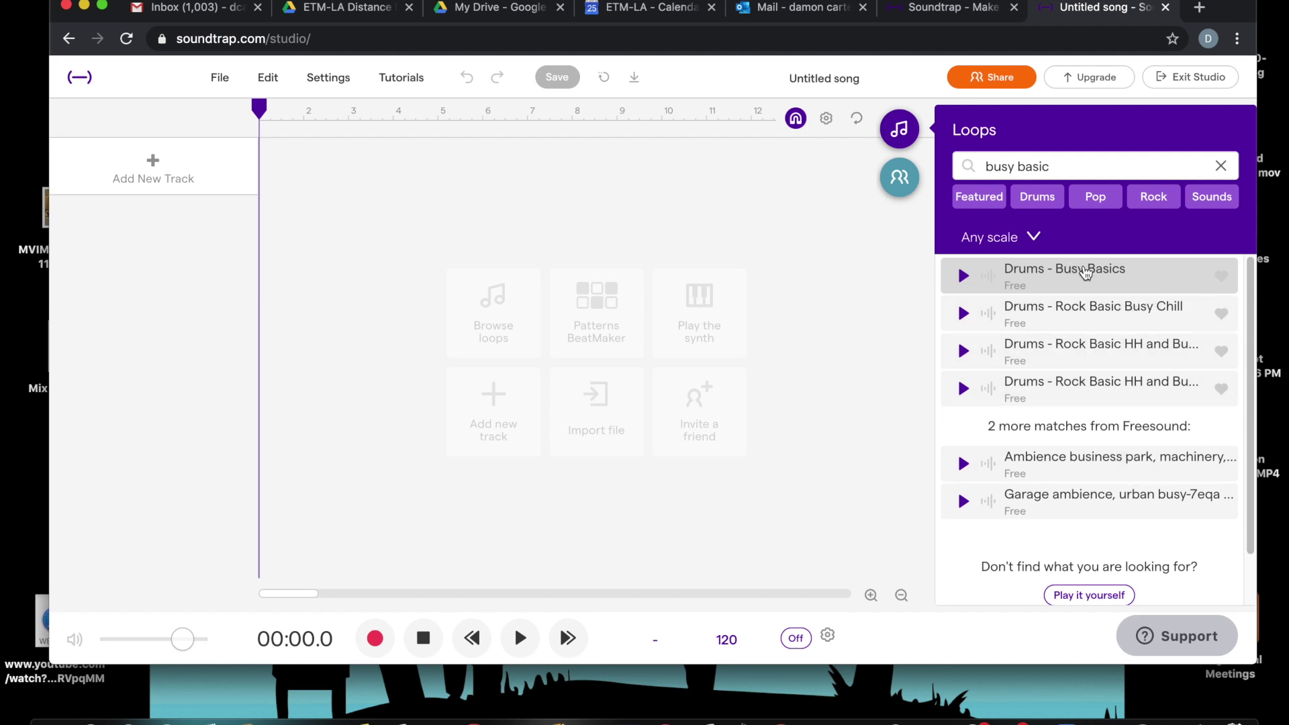
- Place Drums - Busy Basics at bar 1, delete the duplicate track, then stop and rewind
{"action": "left_click", "coordinate": [1091, 273]}
{"action": "left_click_drag", "start_coordinate": [990, 264], "coordinate": [288, 166]}
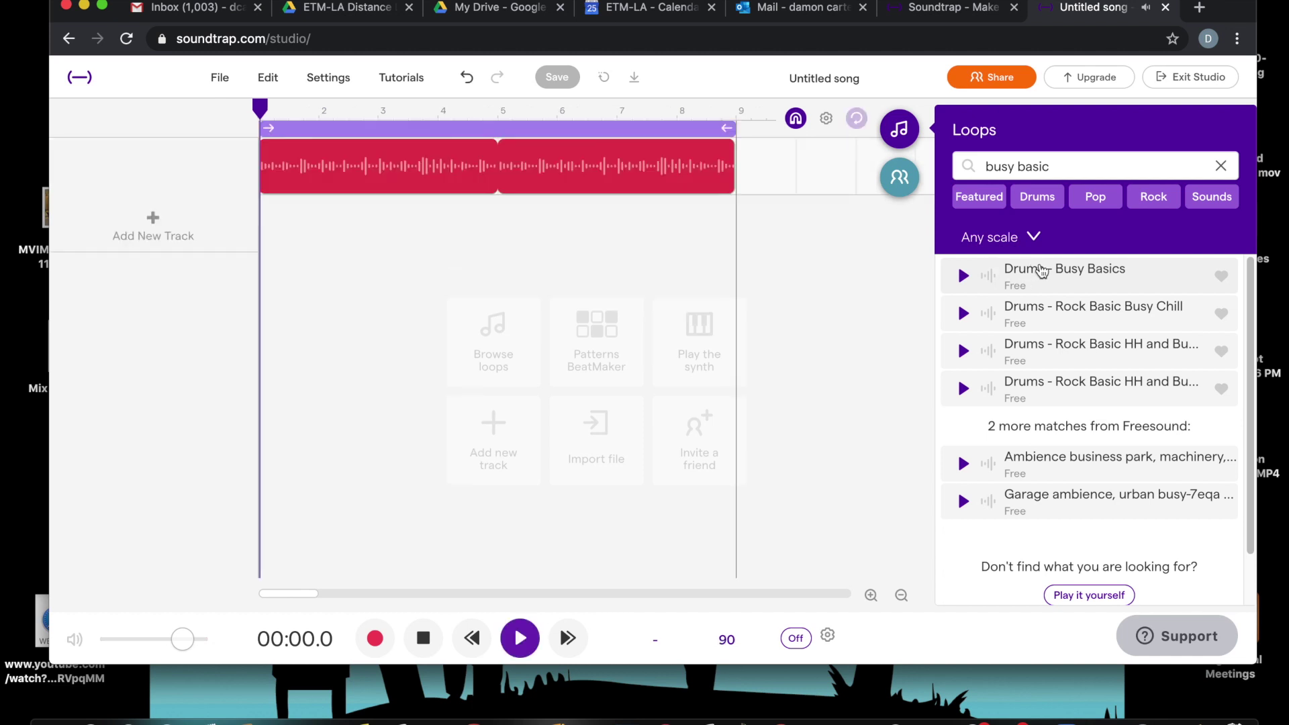
{"action": "mouse_move", "coordinate": [301, 168]}
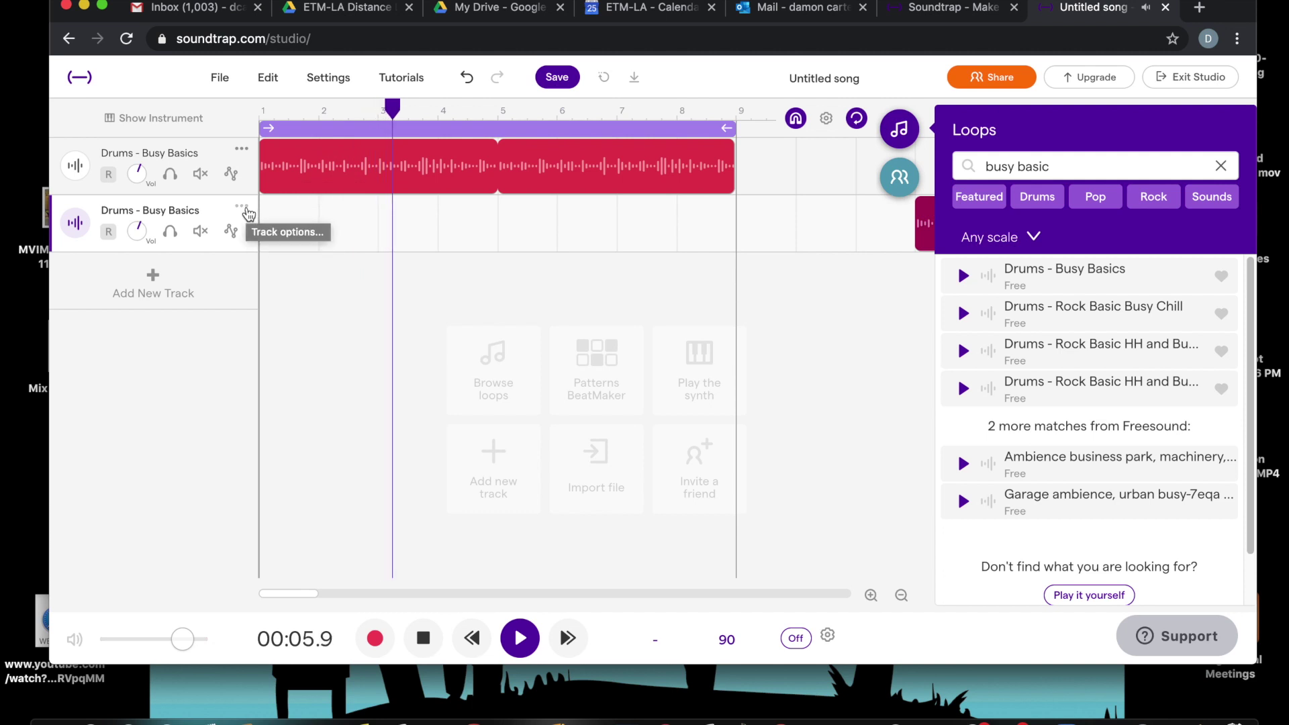
{"action": "left_click", "coordinate": [247, 212]}
{"action": "left_click", "coordinate": [315, 308]}
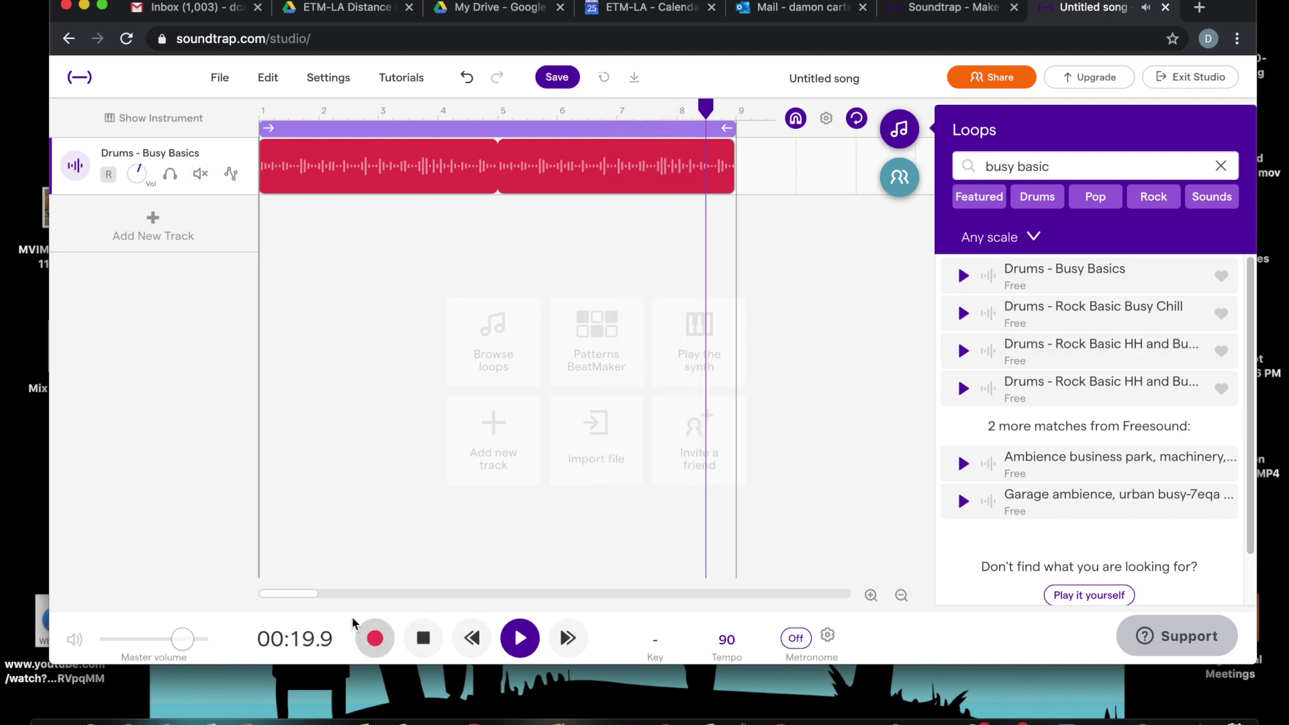
{"action": "left_click", "coordinate": [423, 642]}
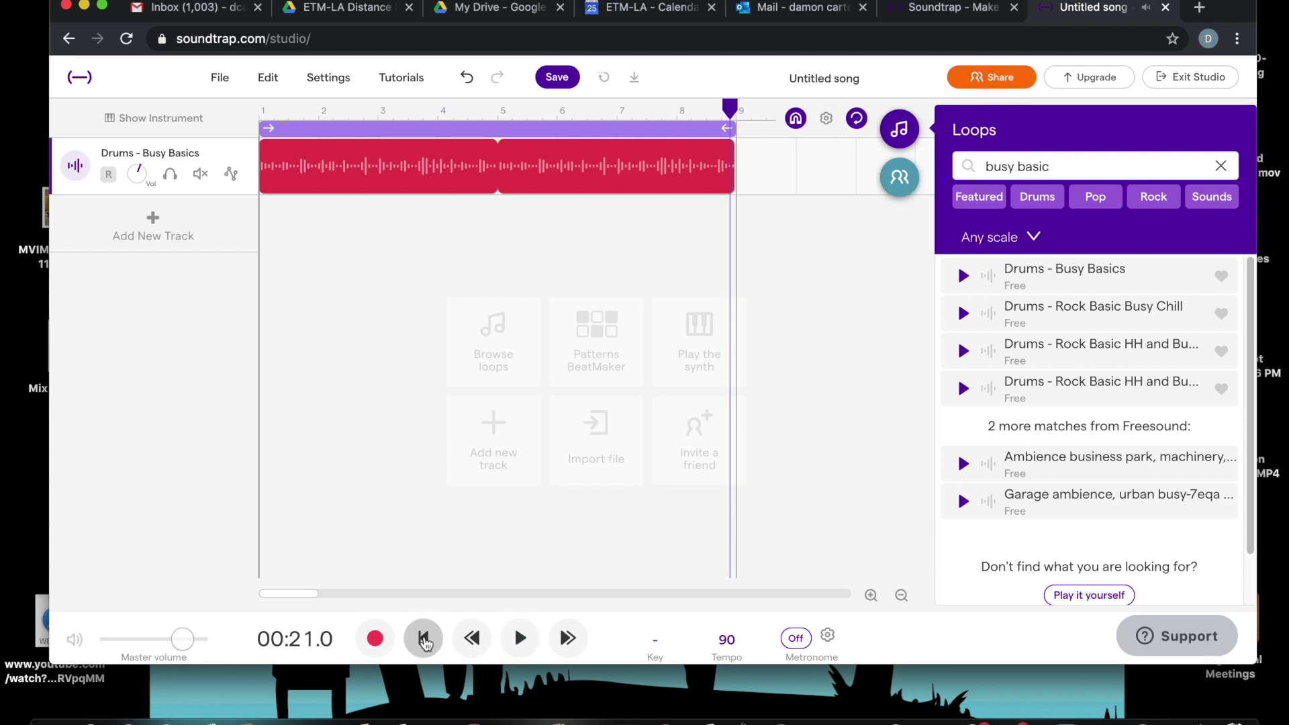
{"action": "left_click", "coordinate": [423, 641]}
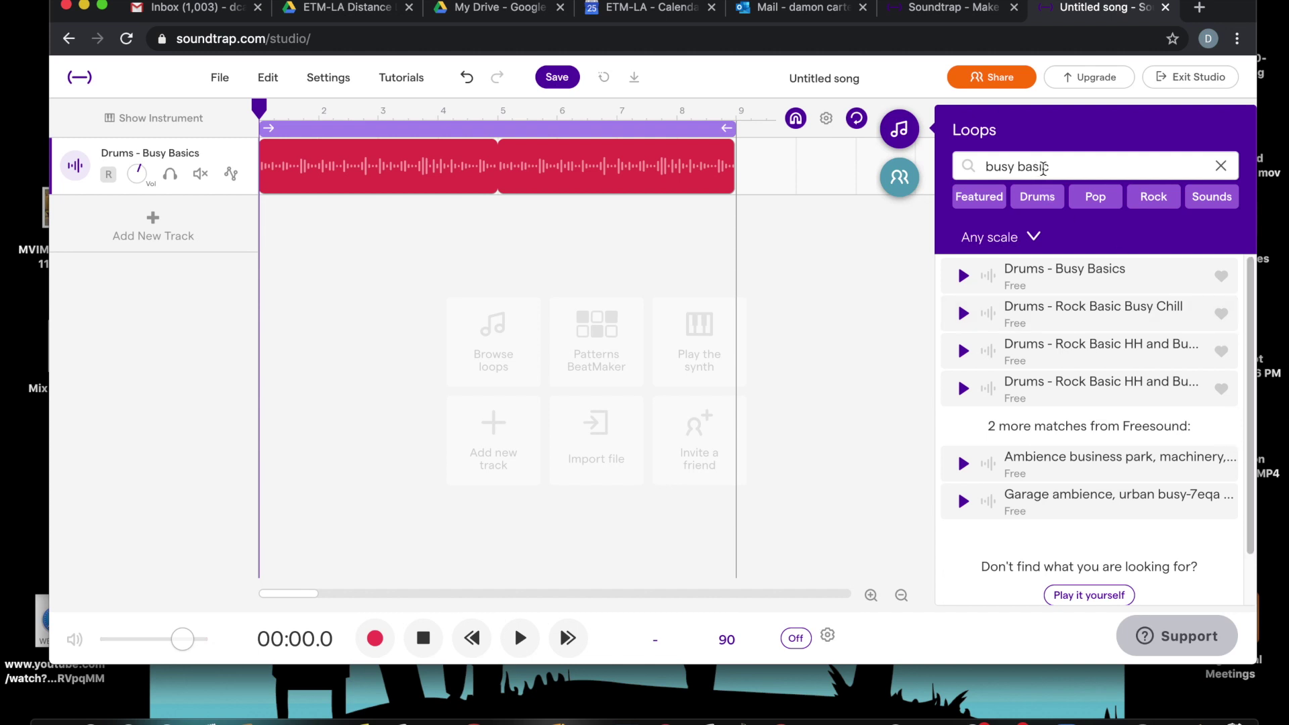
- Search Bass loops for 'Bass - cat', preview Bass - Cat, and drag it below the drums
{"action": "left_click", "coordinate": [1220, 166]}
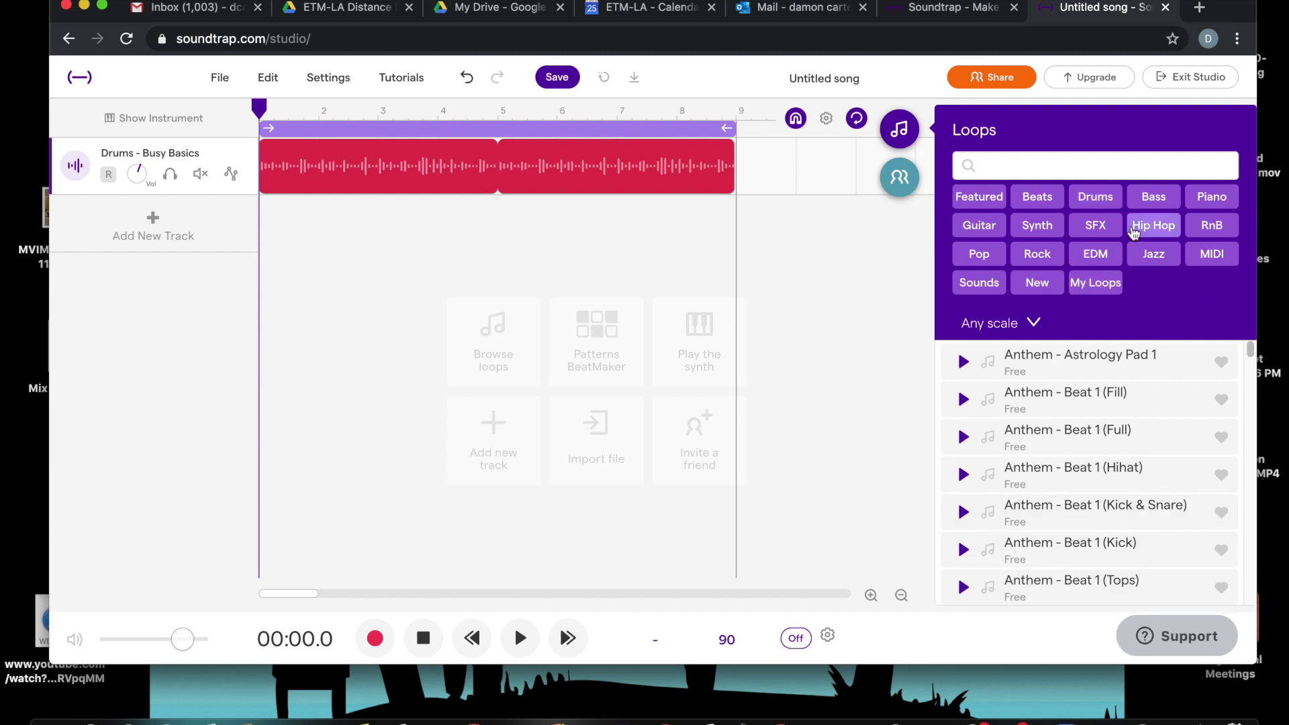
{"action": "left_click", "coordinate": [1154, 198]}
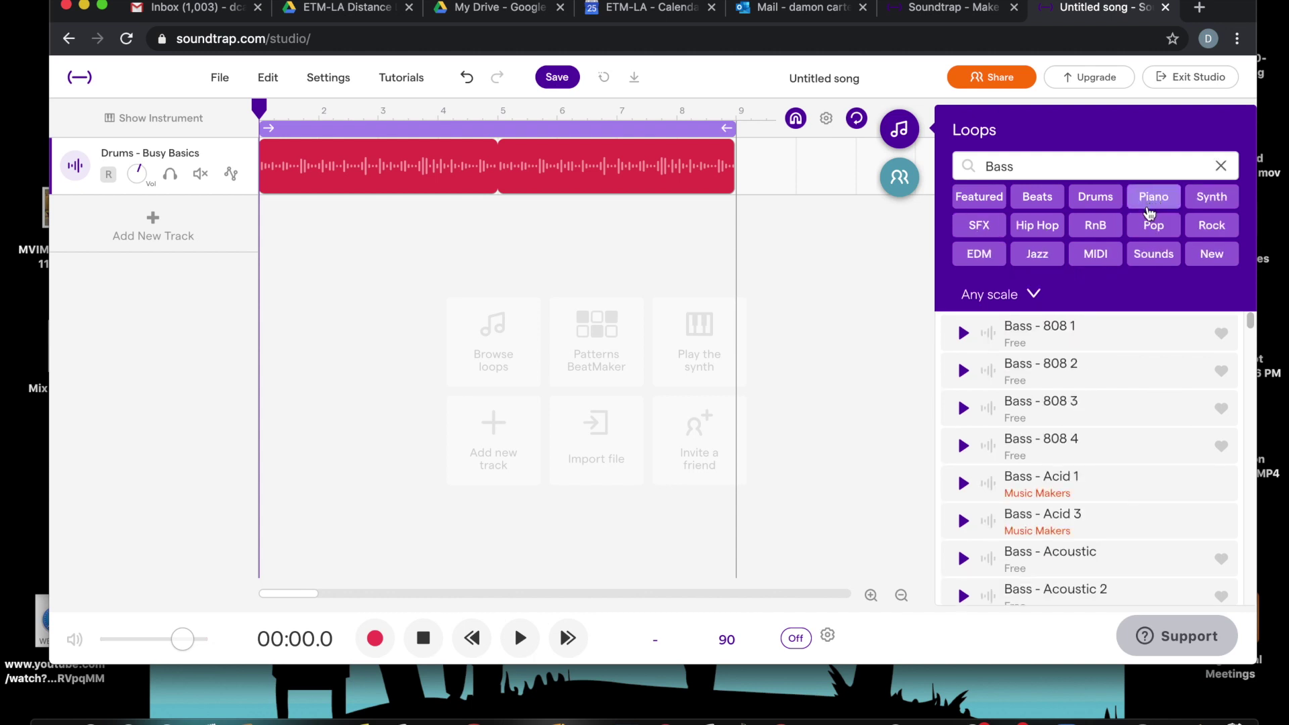
{"action": "left_click", "coordinate": [1030, 170]}
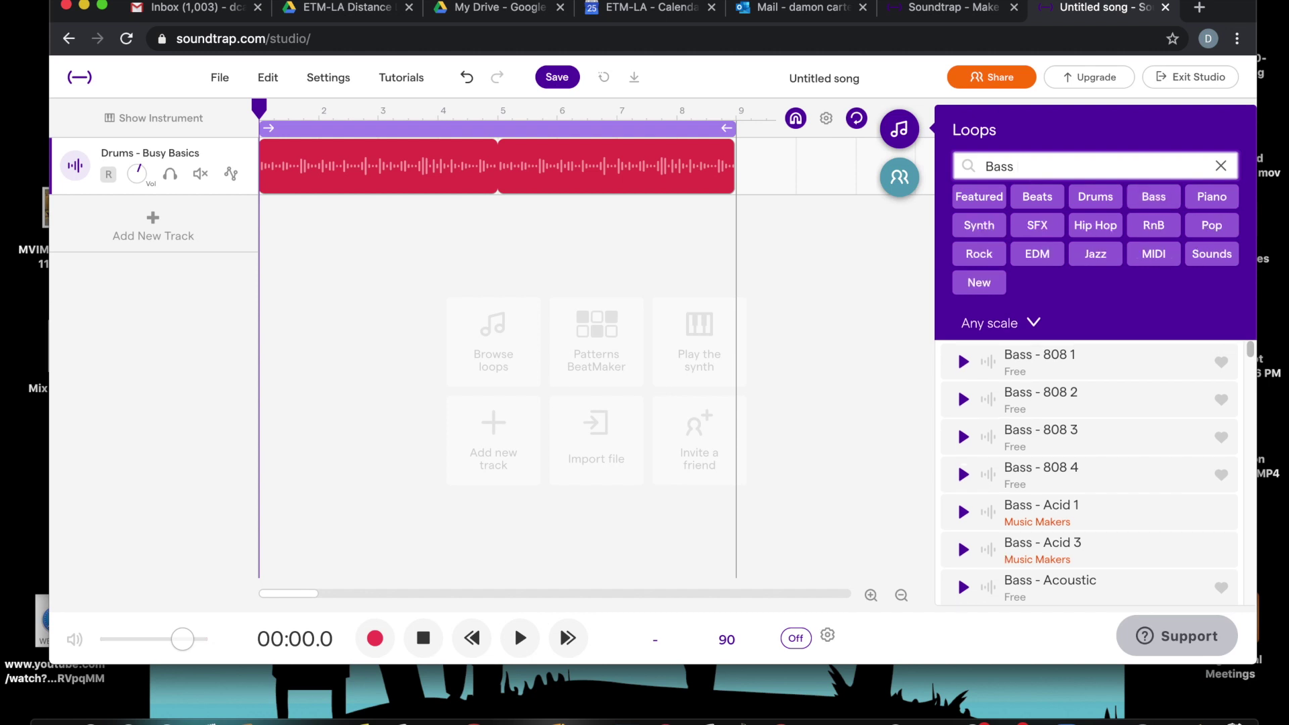
{"action": "type", "text": "- cat"}
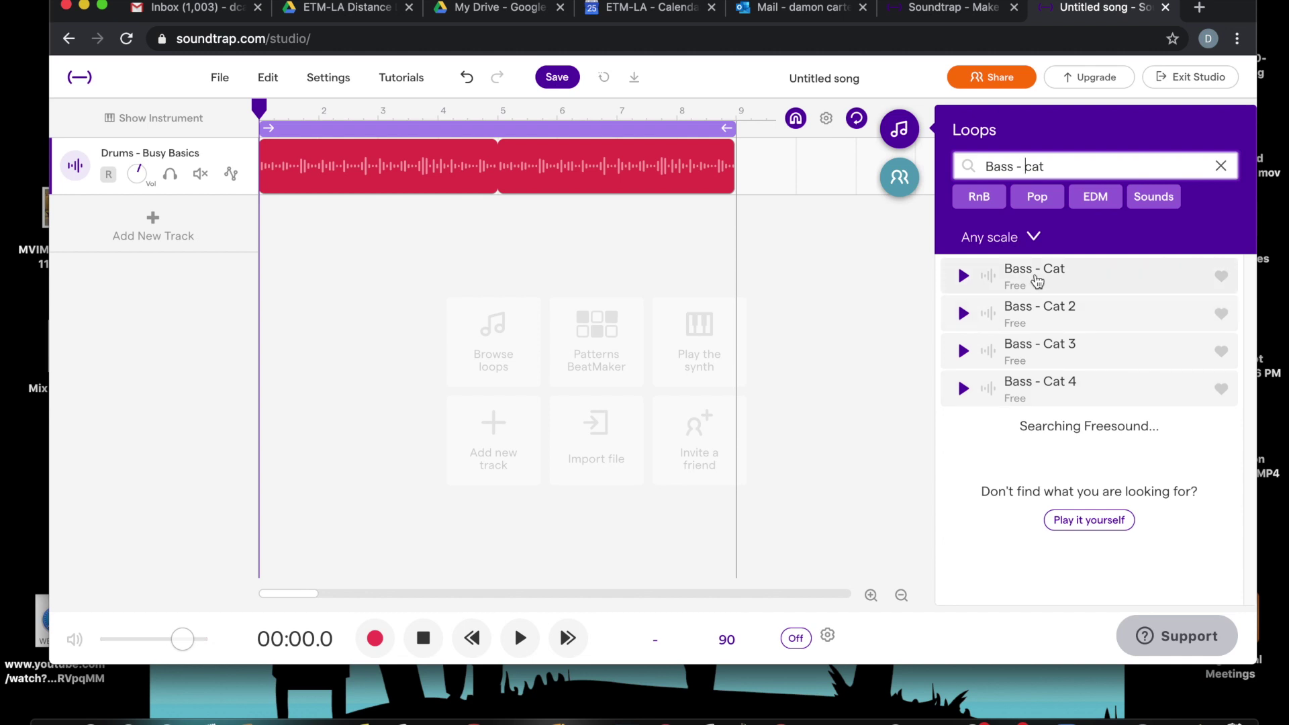
{"action": "left_click", "coordinate": [1038, 281]}
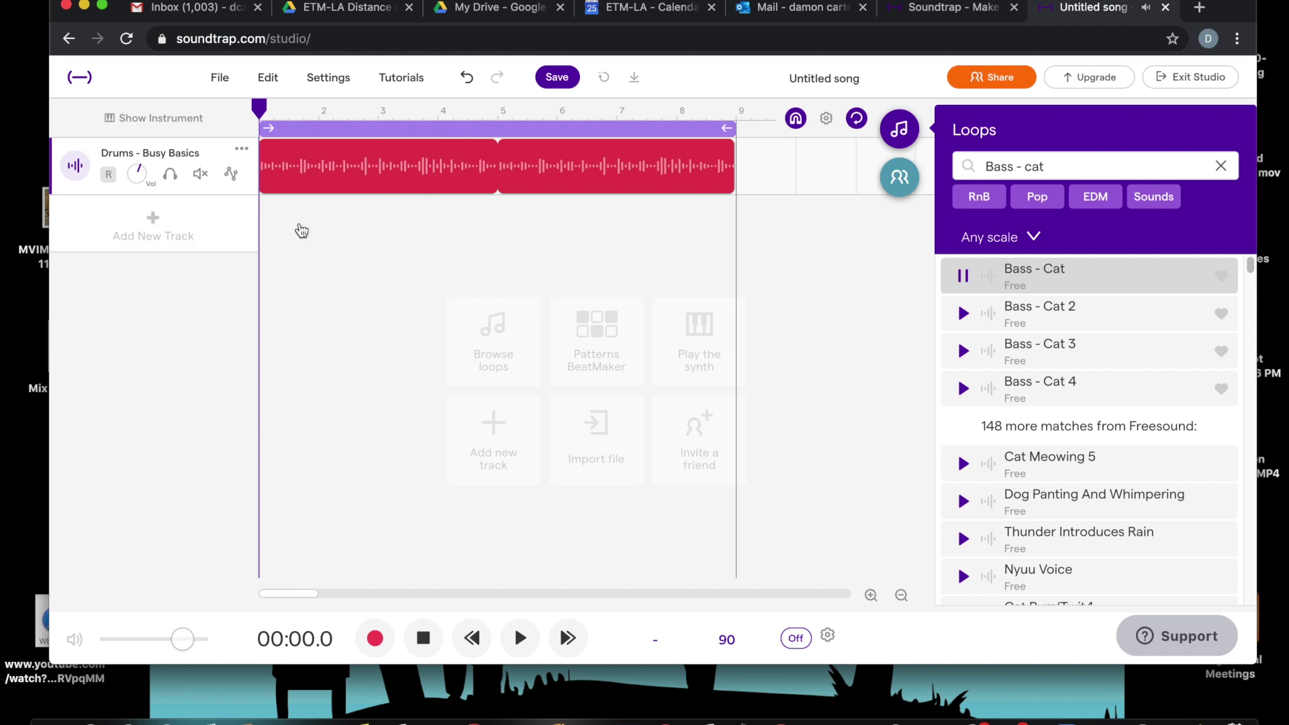
{"action": "left_click_drag", "start_coordinate": [1074, 279], "coordinate": [267, 205]}
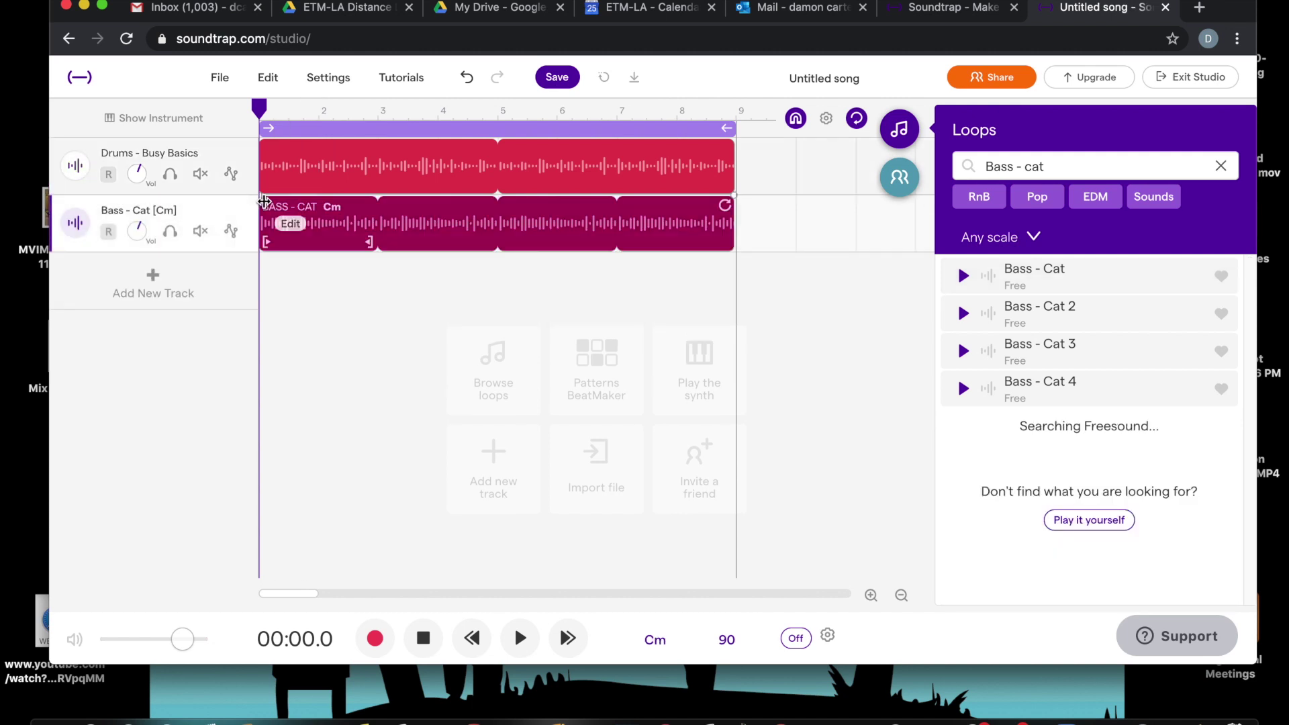
- Play the drums and bass together, stop, then clear the loop search and close the browser
{"action": "left_click", "coordinate": [521, 641]}
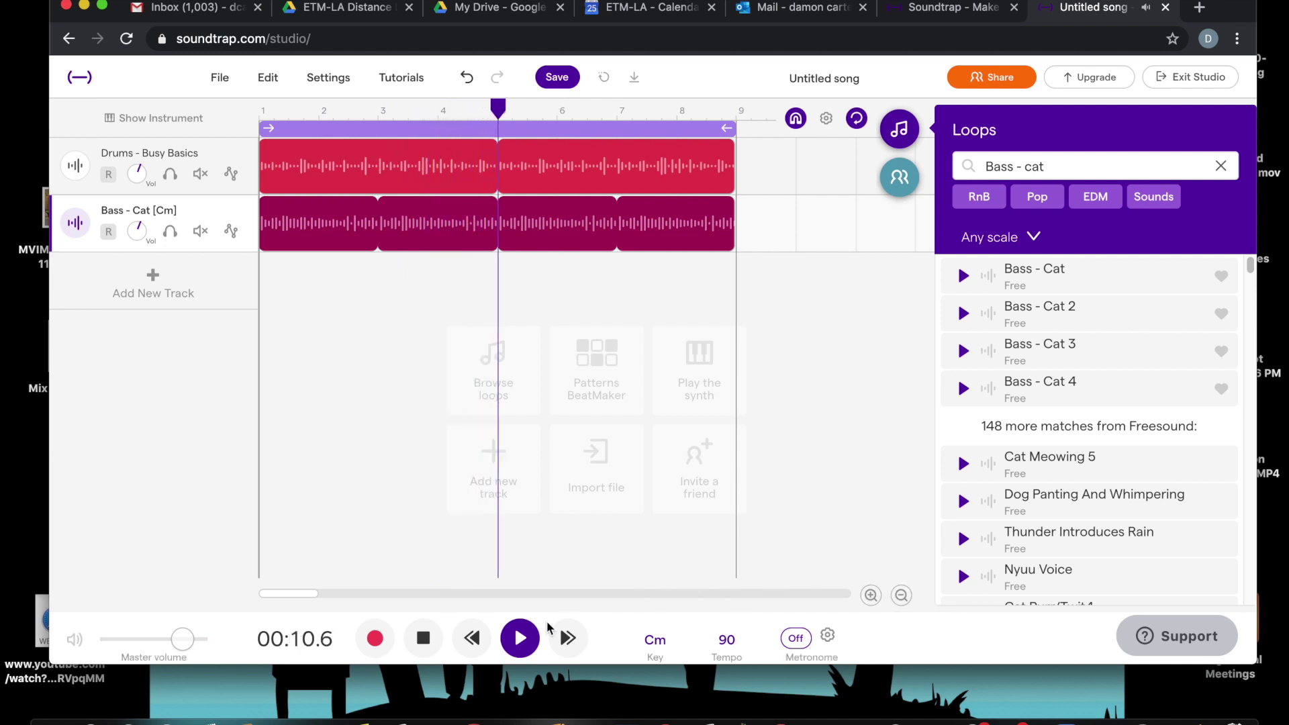
{"action": "left_click", "coordinate": [423, 638]}
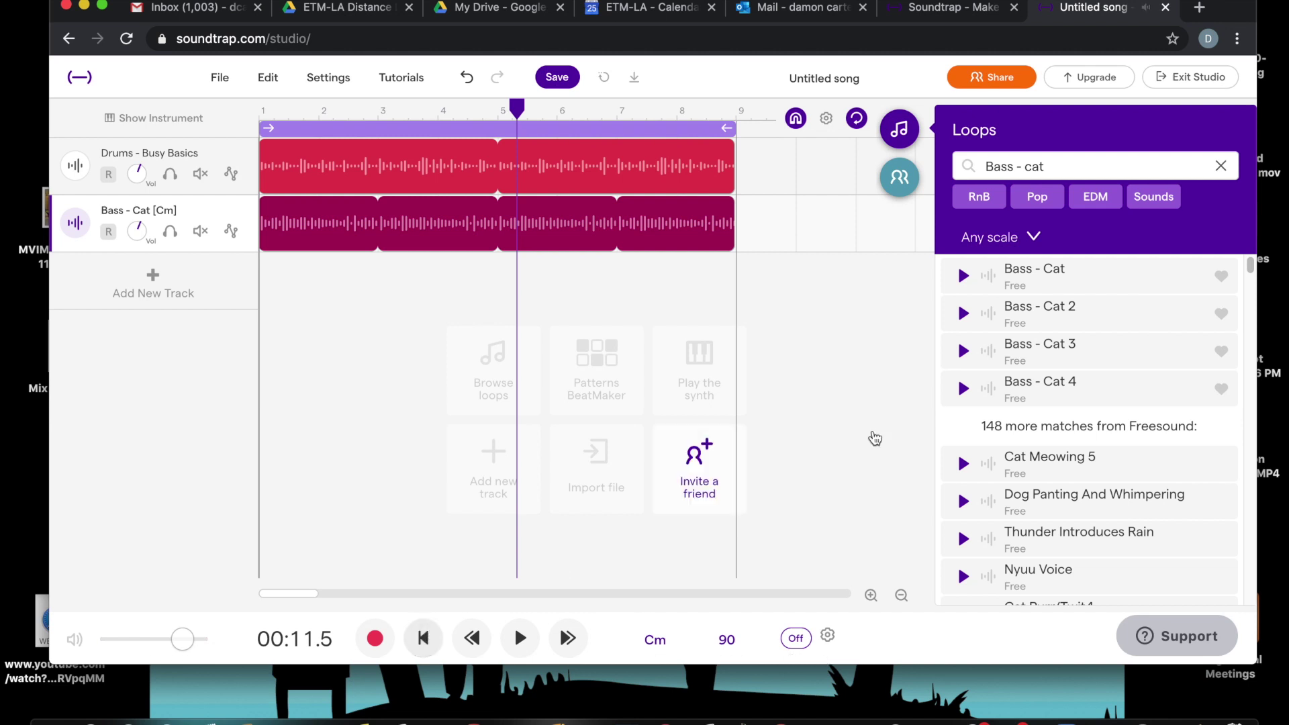
{"action": "left_click", "coordinate": [1221, 166]}
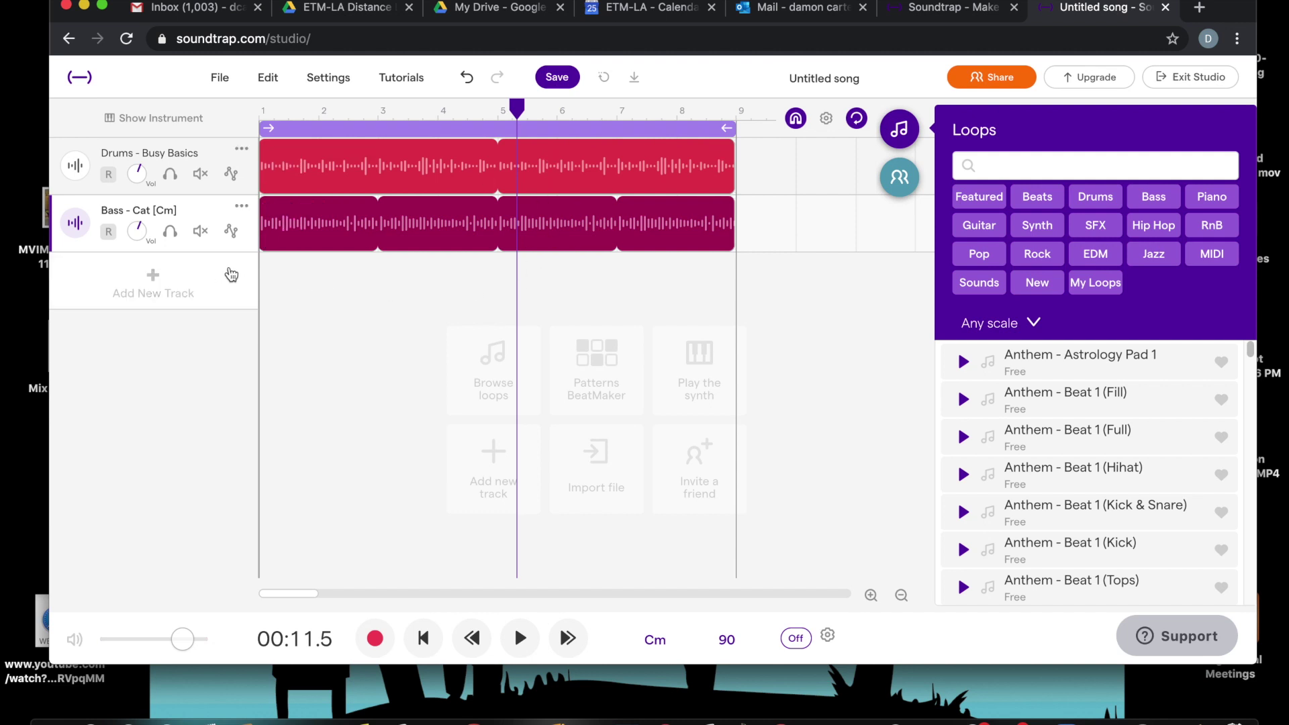
{"action": "left_click", "coordinate": [893, 125]}
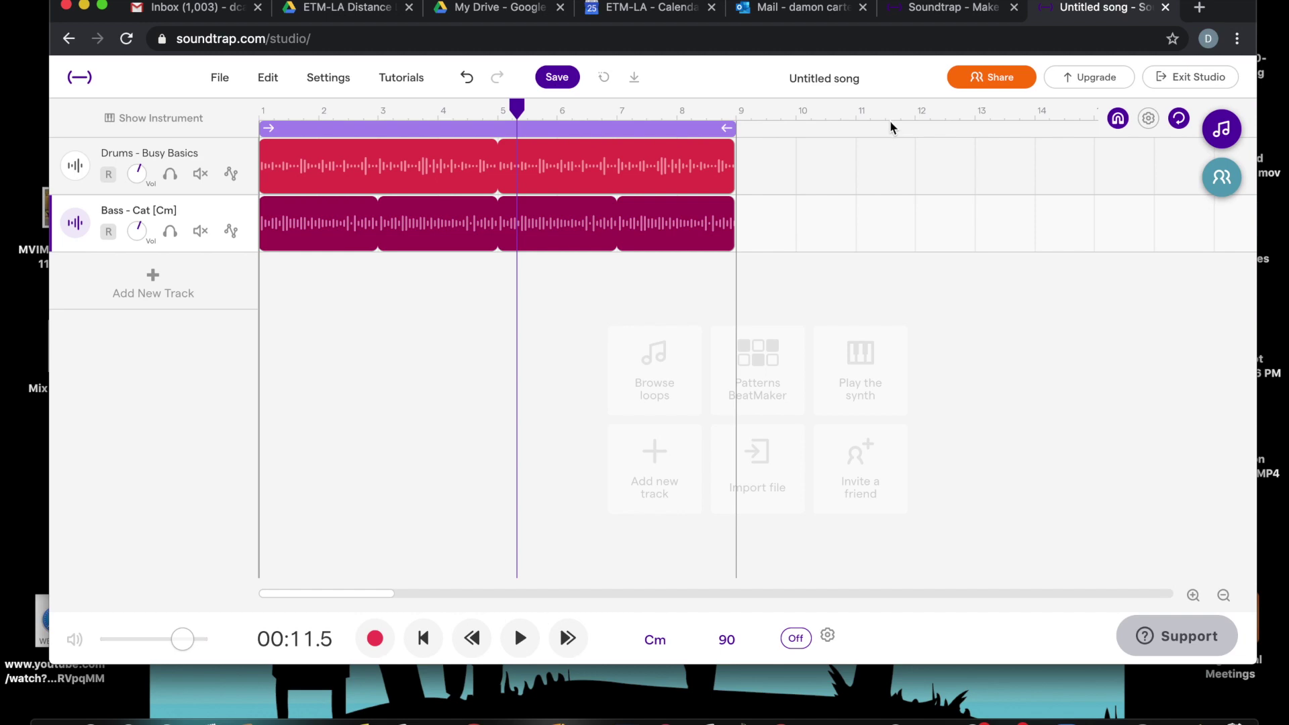
- Add a new Piano & keyboards track
{"action": "left_click", "coordinate": [163, 282]}
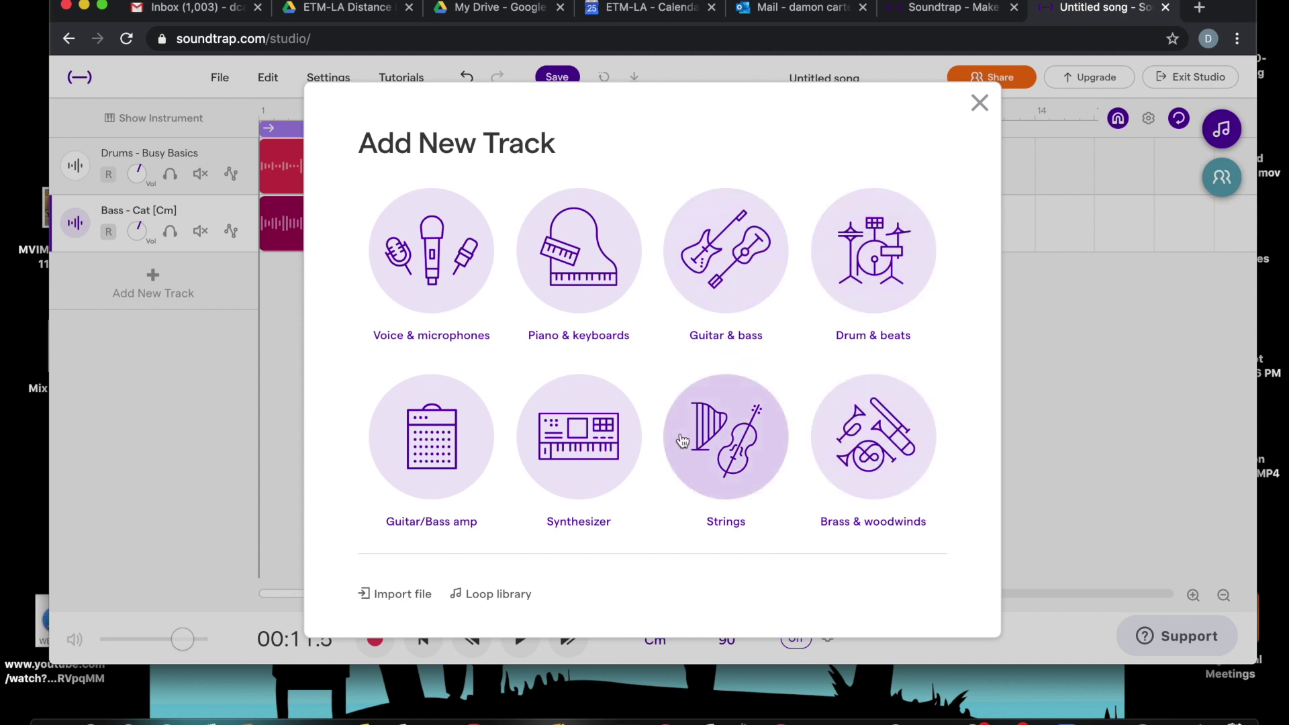
{"action": "left_click", "coordinate": [584, 270]}
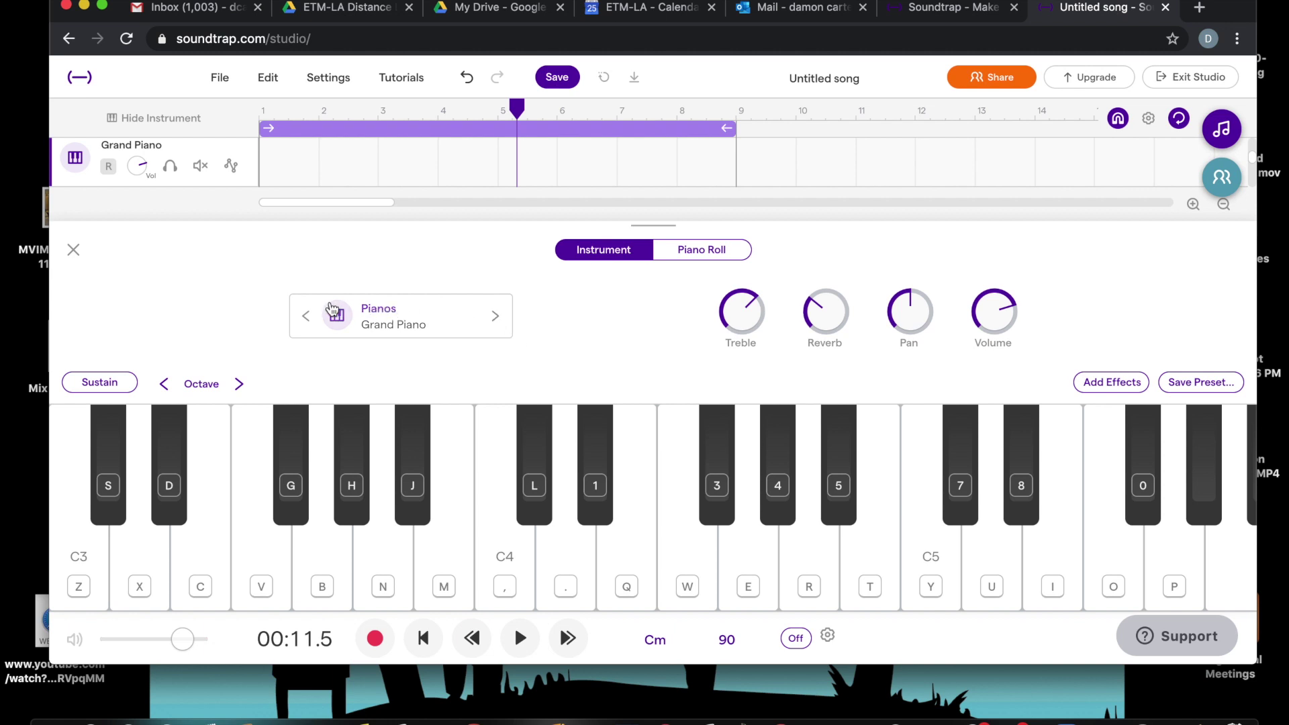
- Step the Pianos selector forward from Grand Piano to Rhodes
{"action": "left_click", "coordinate": [498, 317]}
{"action": "left_click", "coordinate": [497, 317]}
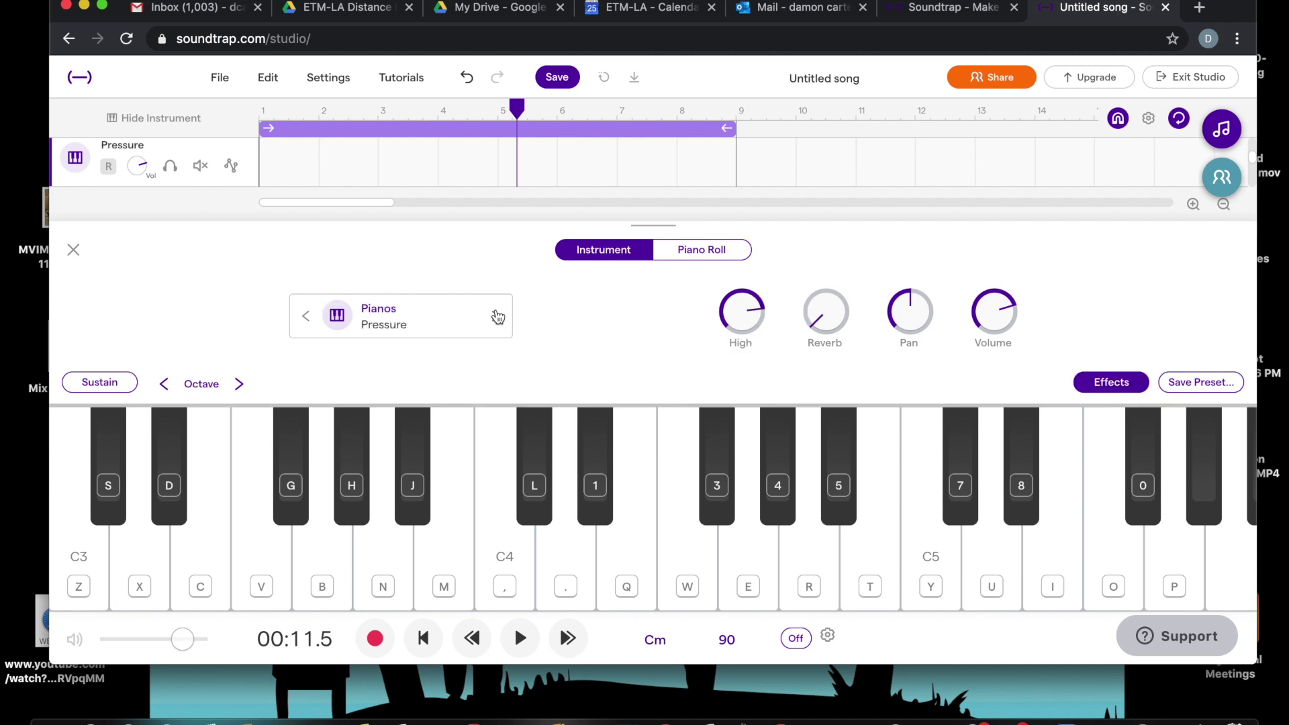
{"action": "left_click", "coordinate": [498, 317]}
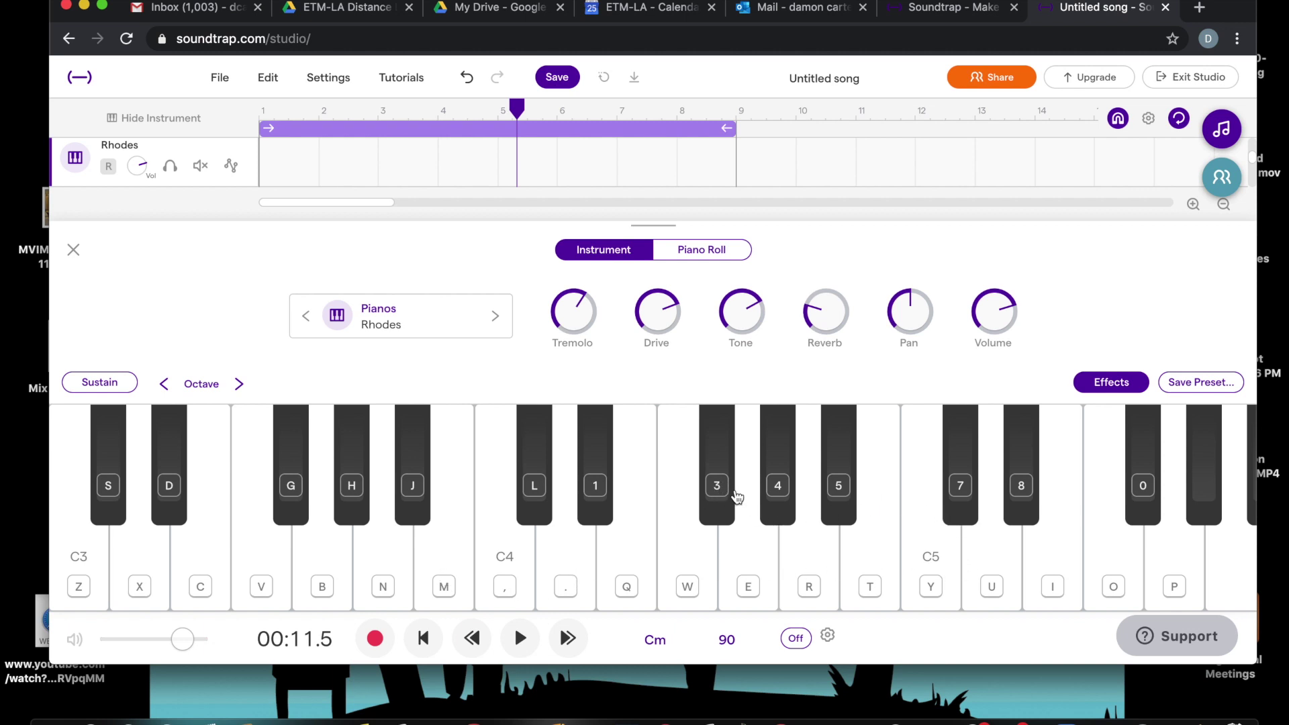
- Try a few notes on the Rhodes keyboard, then return the playhead to the song start
{"action": "key", "text": "l"}
{"action": "key", "text": "1"}
{"action": "key", "text": "1"}
{"action": "key", "text": "m"}
{"action": "key", "text": "b"}
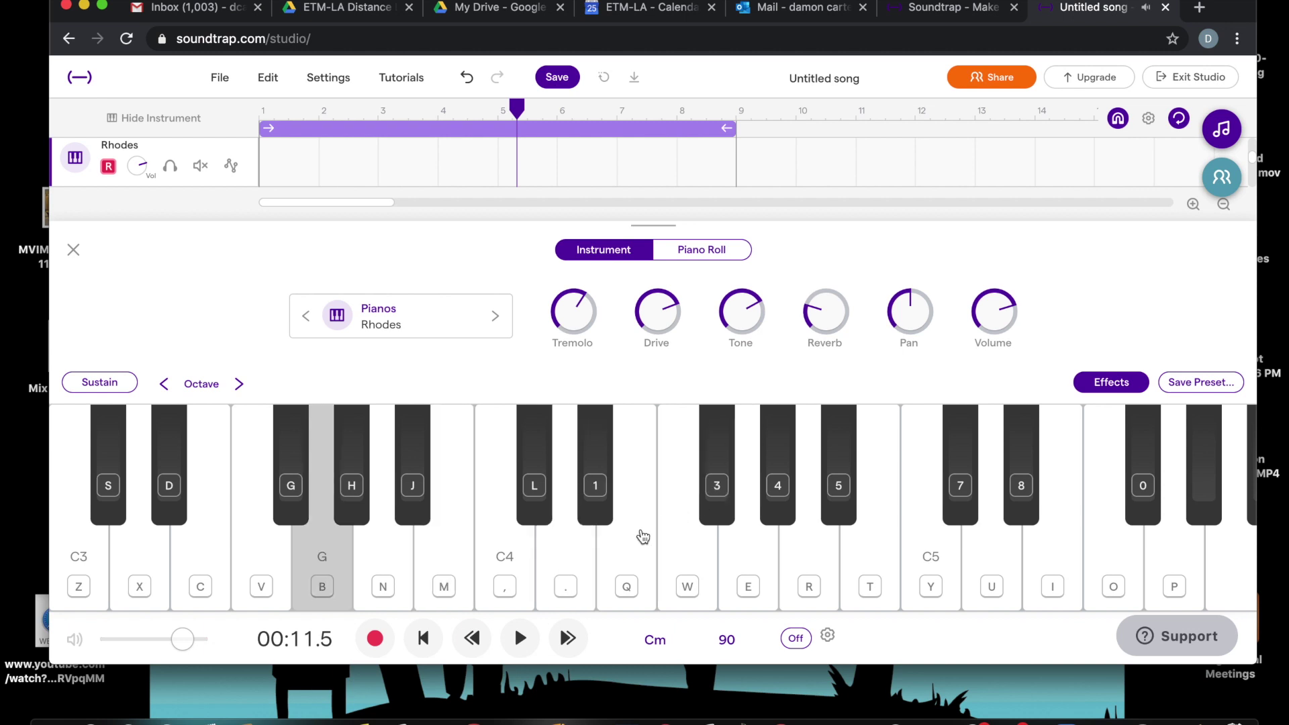
{"action": "key", "text": "v"}
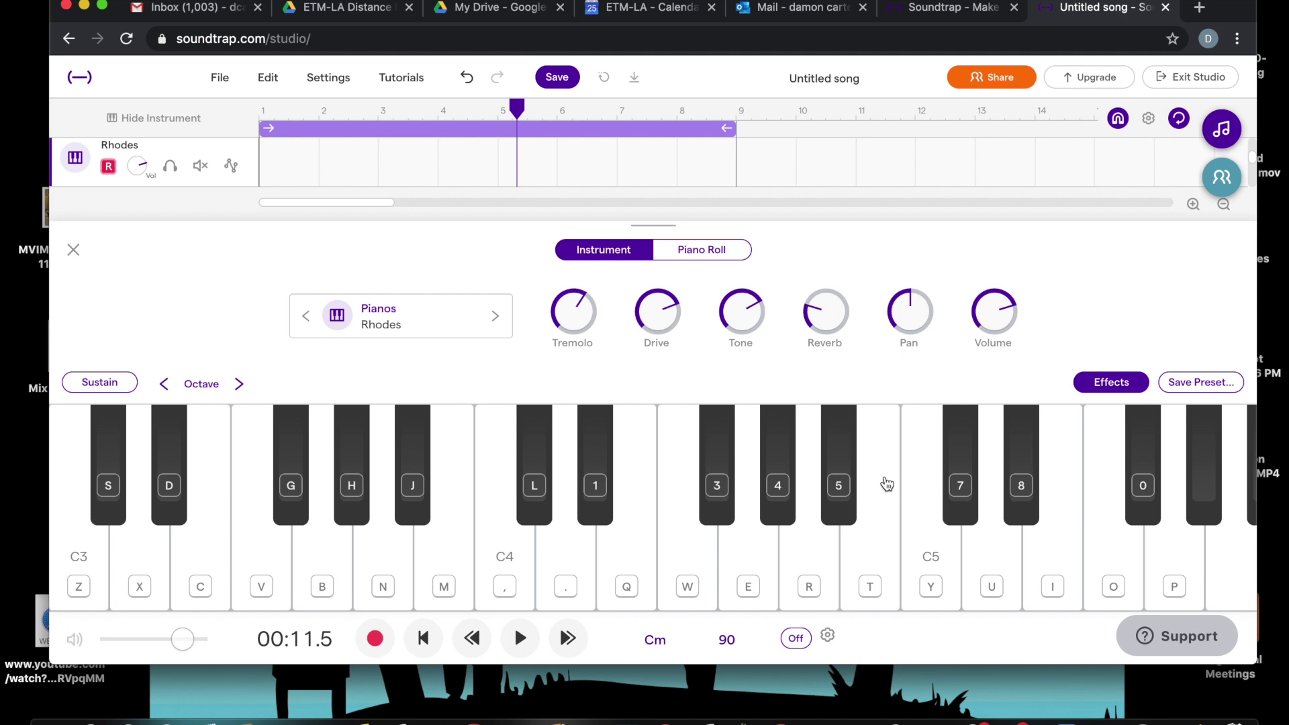
{"action": "left_click", "coordinate": [423, 638]}
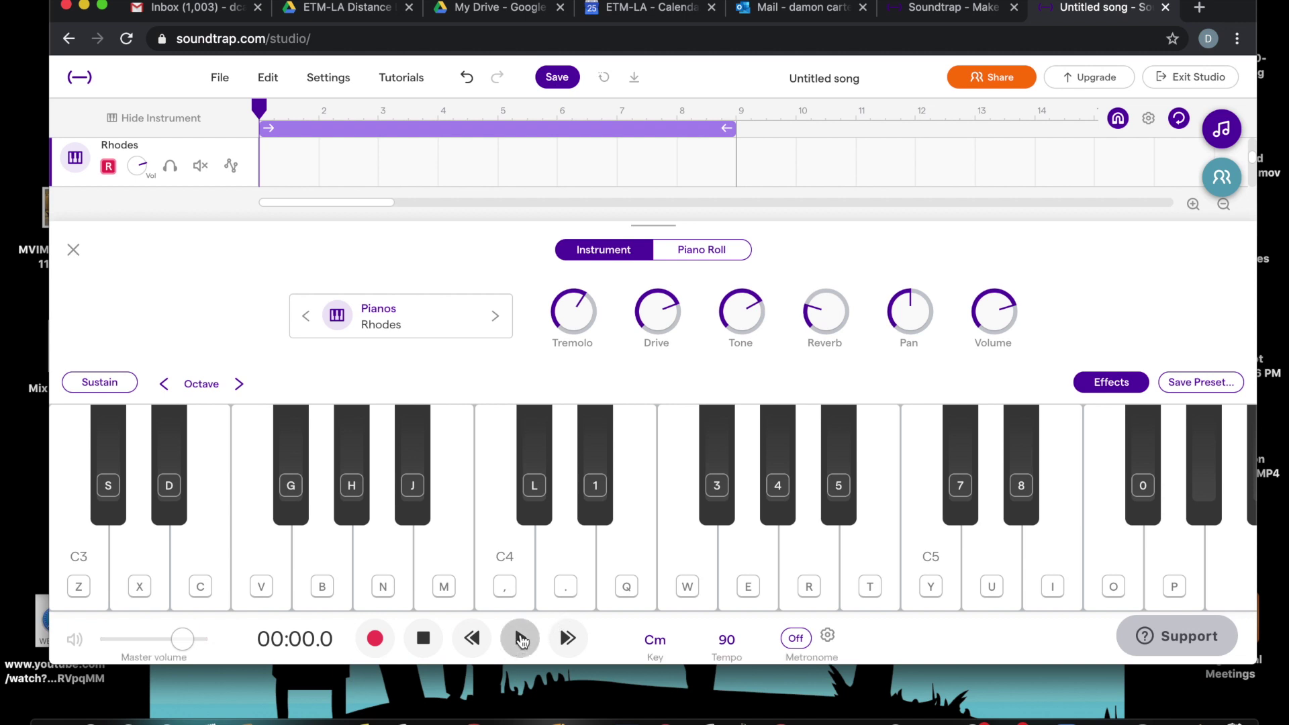
- Play the song from the start, alternating F-A-C and G-Bb-D Rhodes chords, then stop at 00:20.9
{"action": "left_click", "coordinate": [523, 641]}
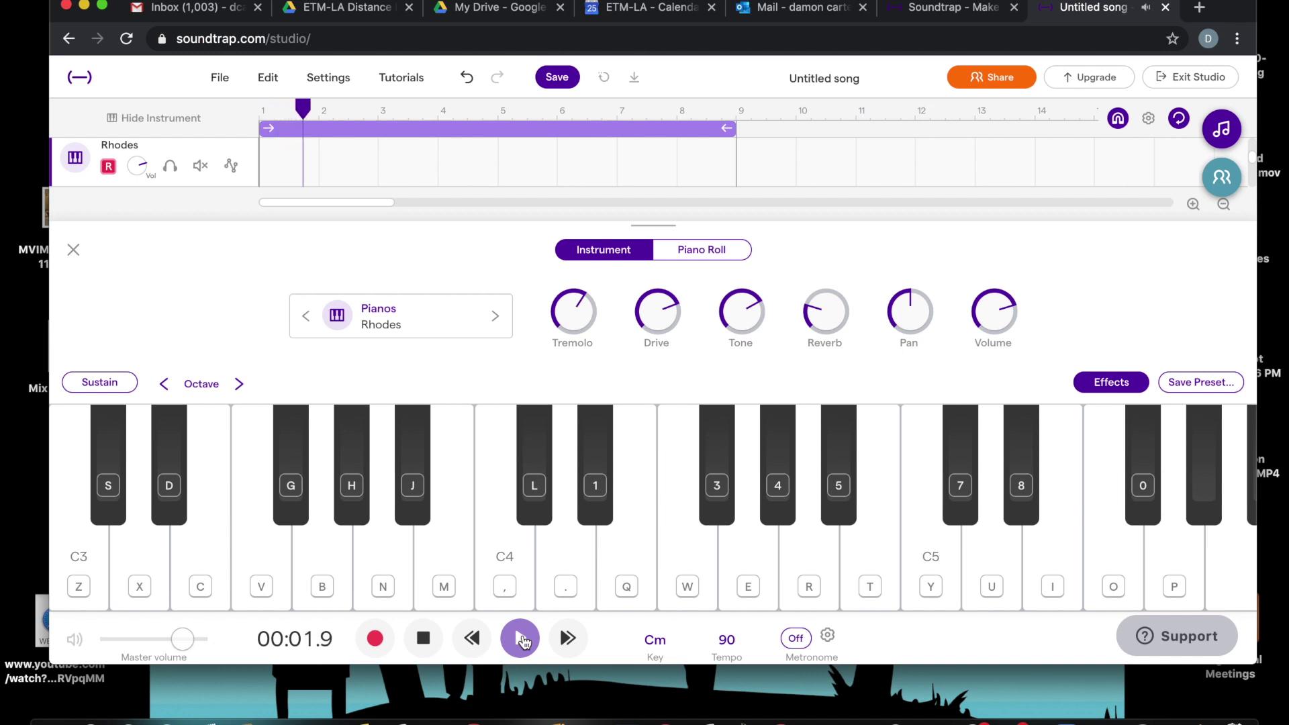
{"action": "key", "text": "v"}
{"action": "key", "text": "n"}
{"action": "key", "text": "comma"}
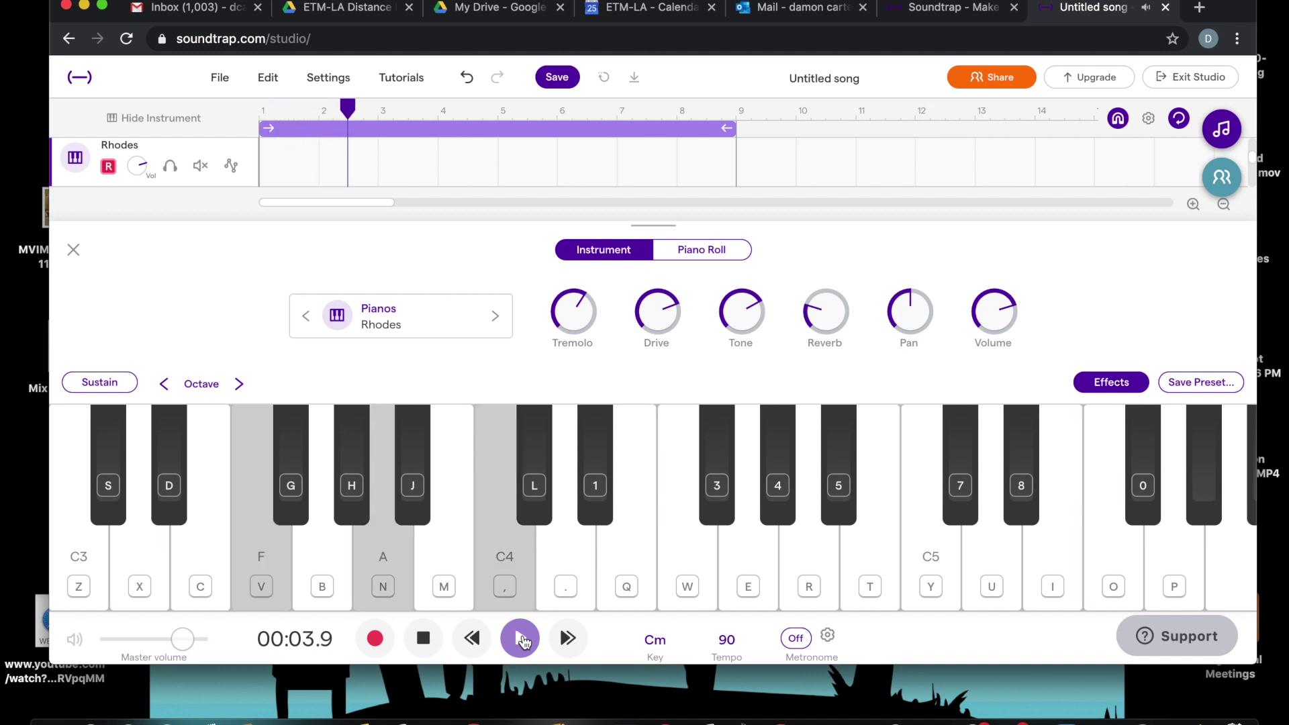
{"action": "key", "text": "b"}
{"action": "key", "text": "j"}
{"action": "key", "text": "period"}
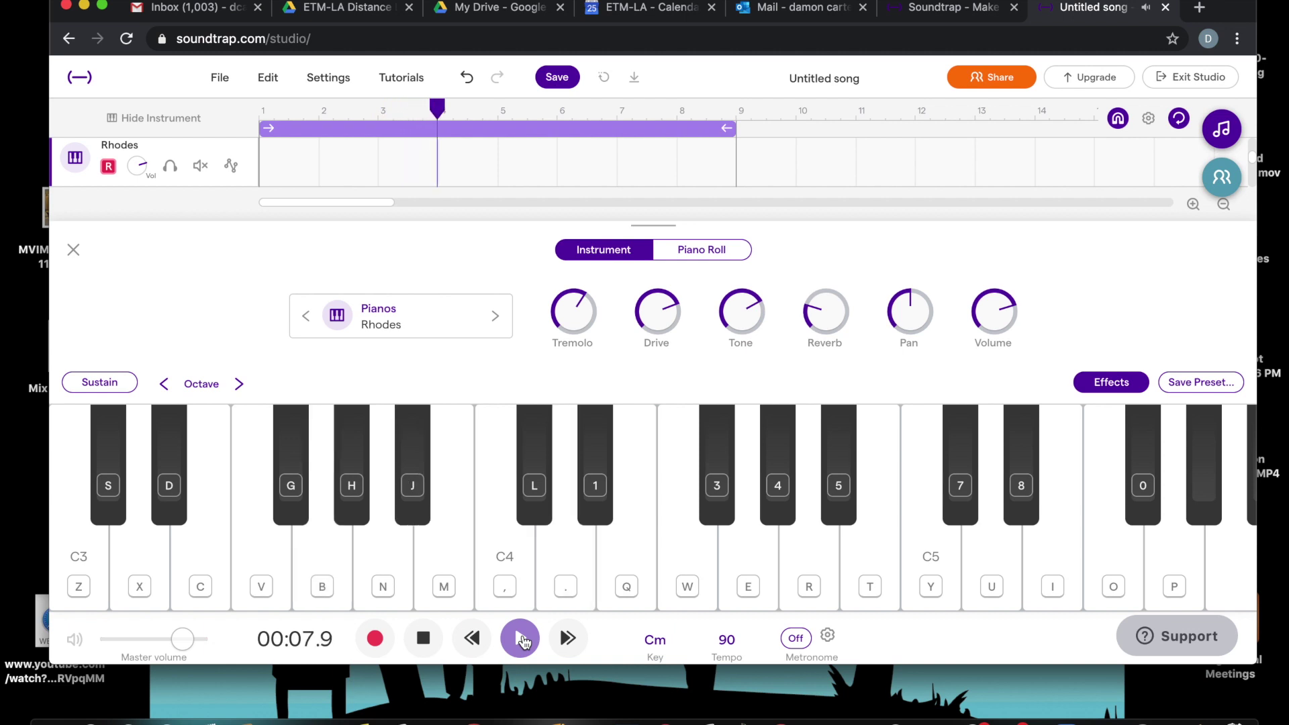
{"action": "key", "text": "v"}
{"action": "key", "text": "n"}
{"action": "key", "text": "comma"}
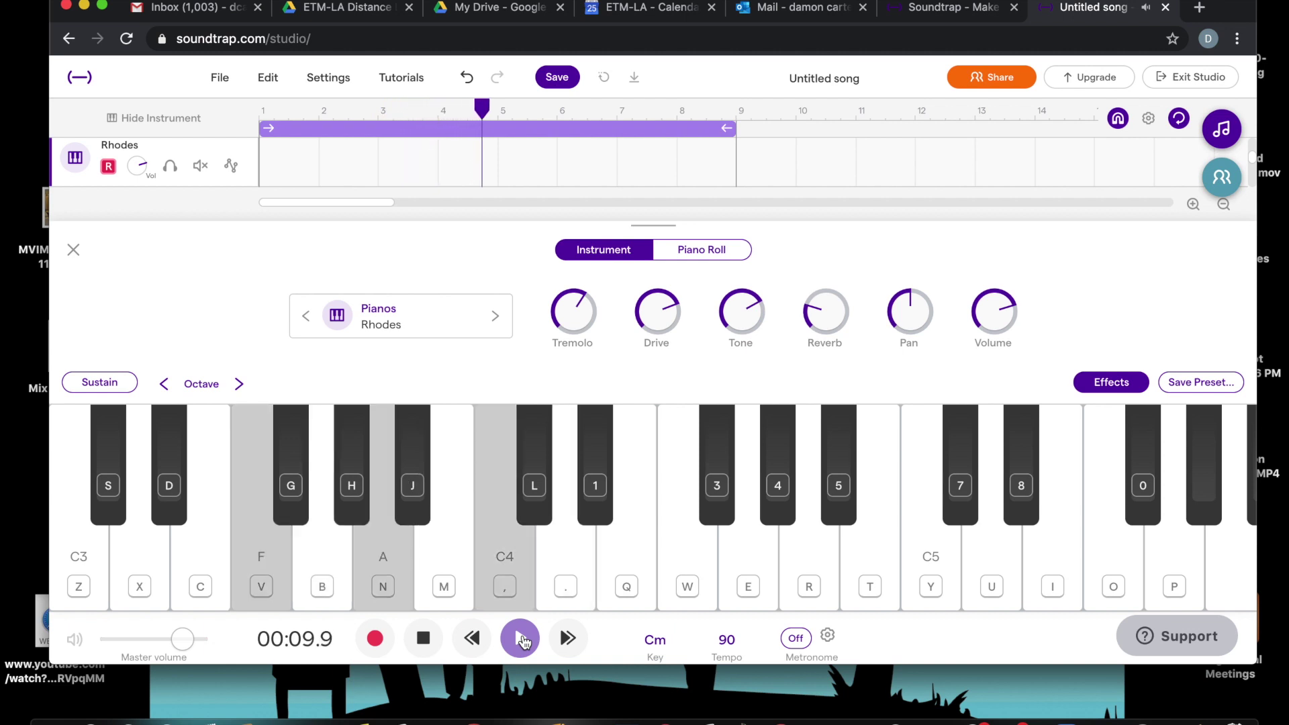
{"action": "key", "text": "b"}
{"action": "key", "text": "j"}
{"action": "key", "text": "period"}
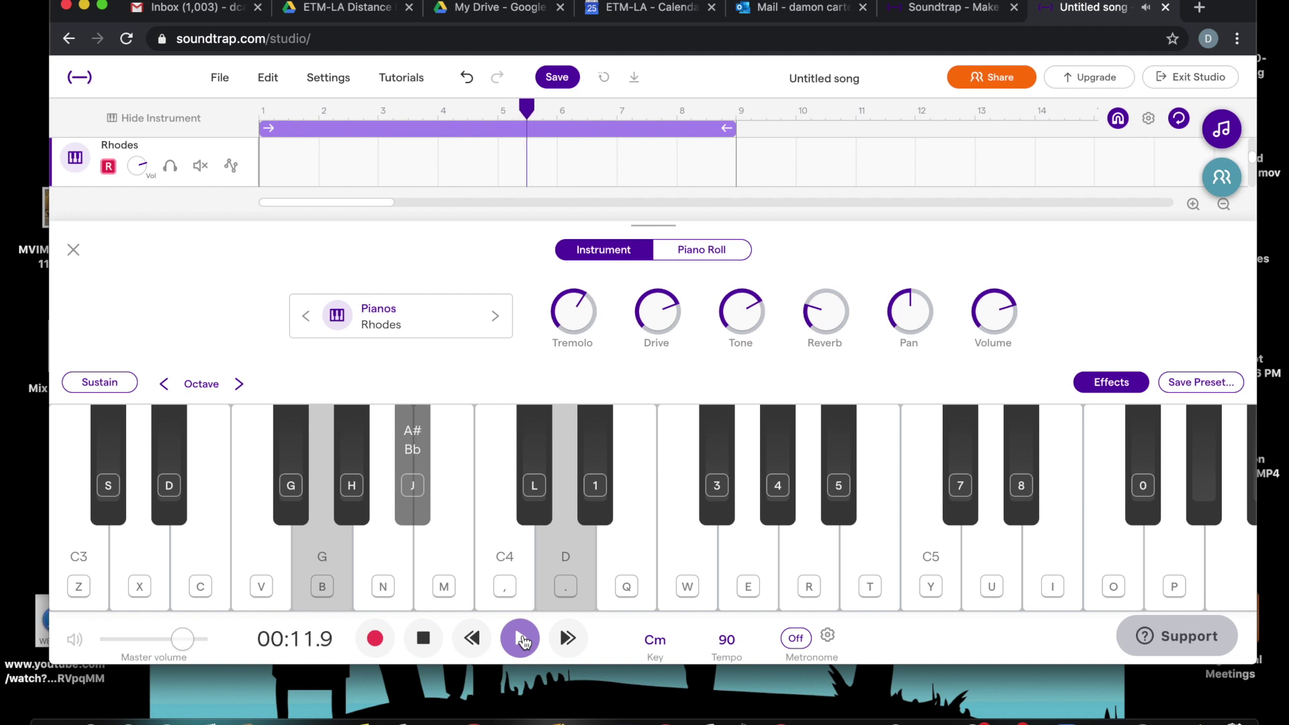
{"action": "key", "text": "v"}
{"action": "key", "text": "n"}
{"action": "key", "text": "comma"}
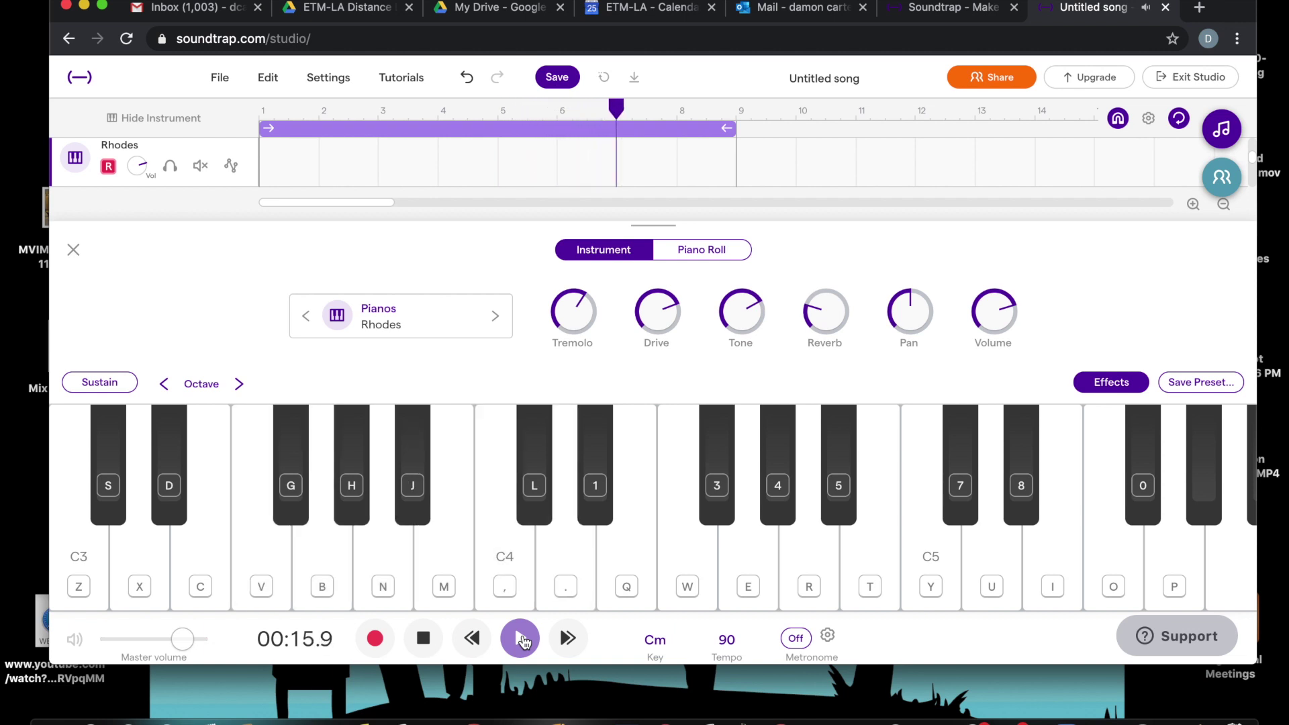
{"action": "key", "text": "b"}
{"action": "key", "text": "j"}
{"action": "key", "text": "period"}
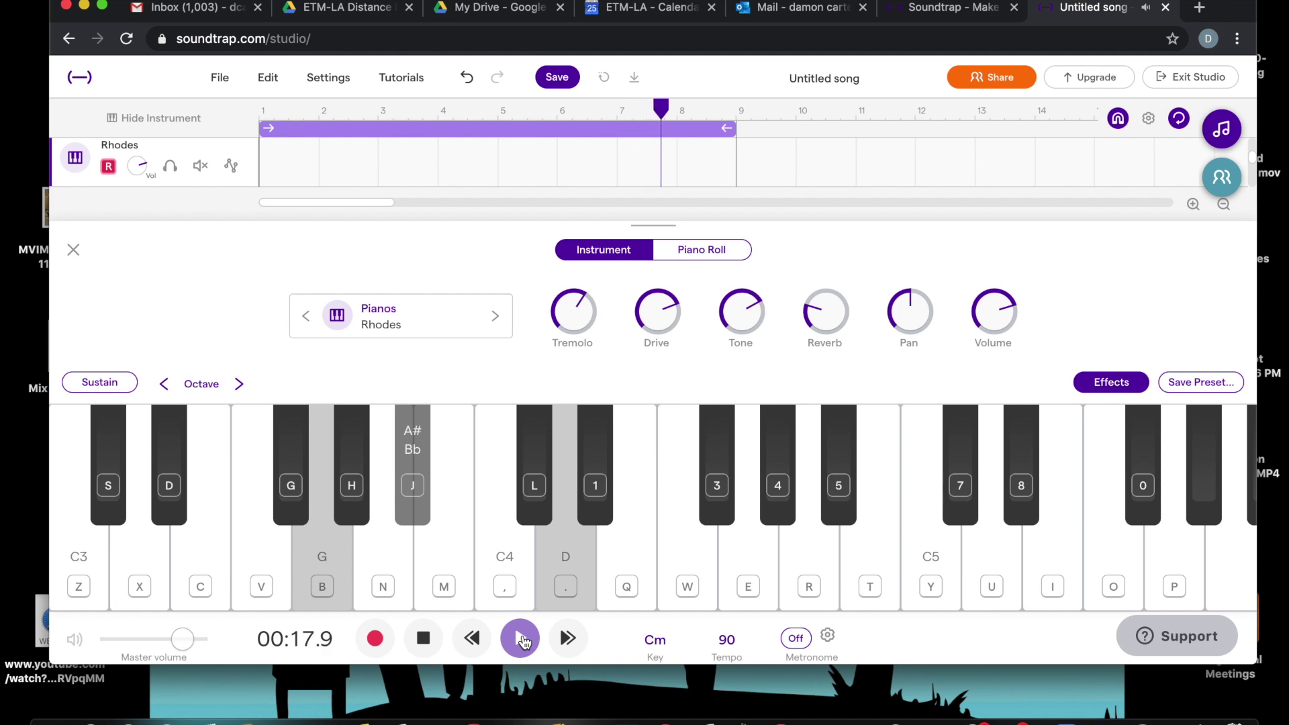
{"action": "key", "text": "v"}
{"action": "key", "text": "n"}
{"action": "key", "text": "comma"}
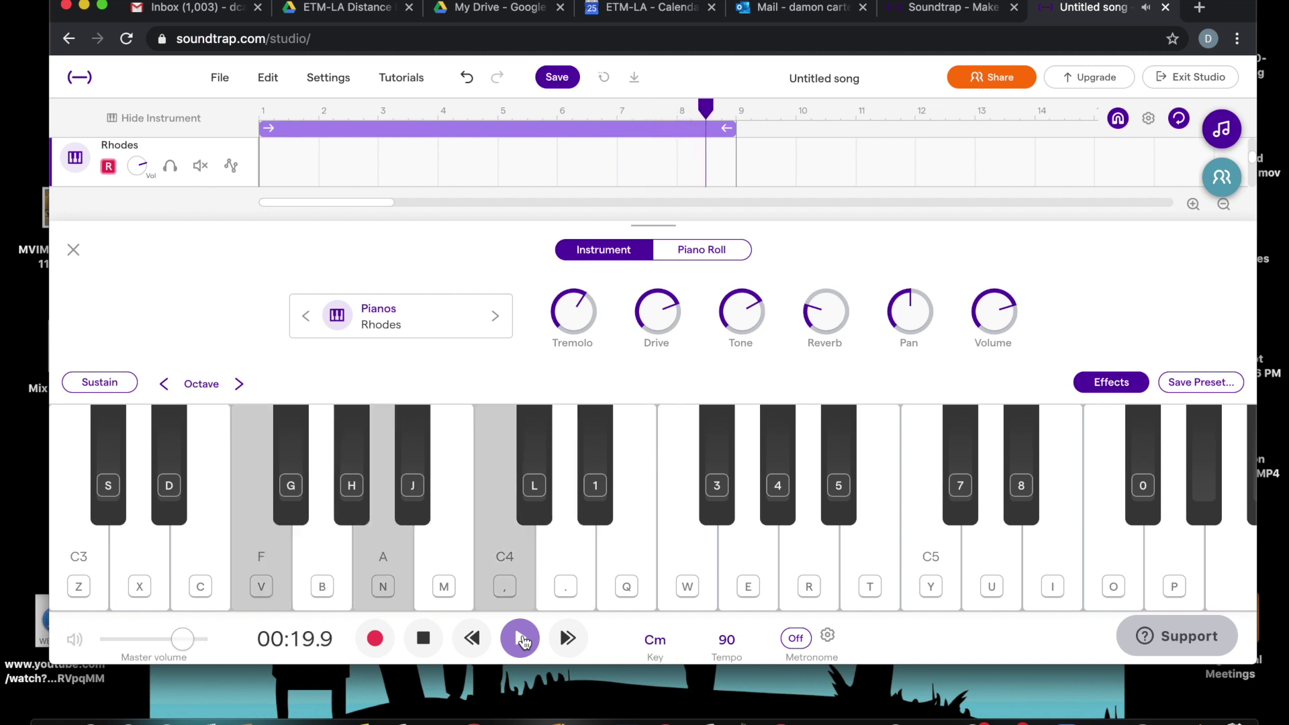
{"action": "key", "text": "space"}
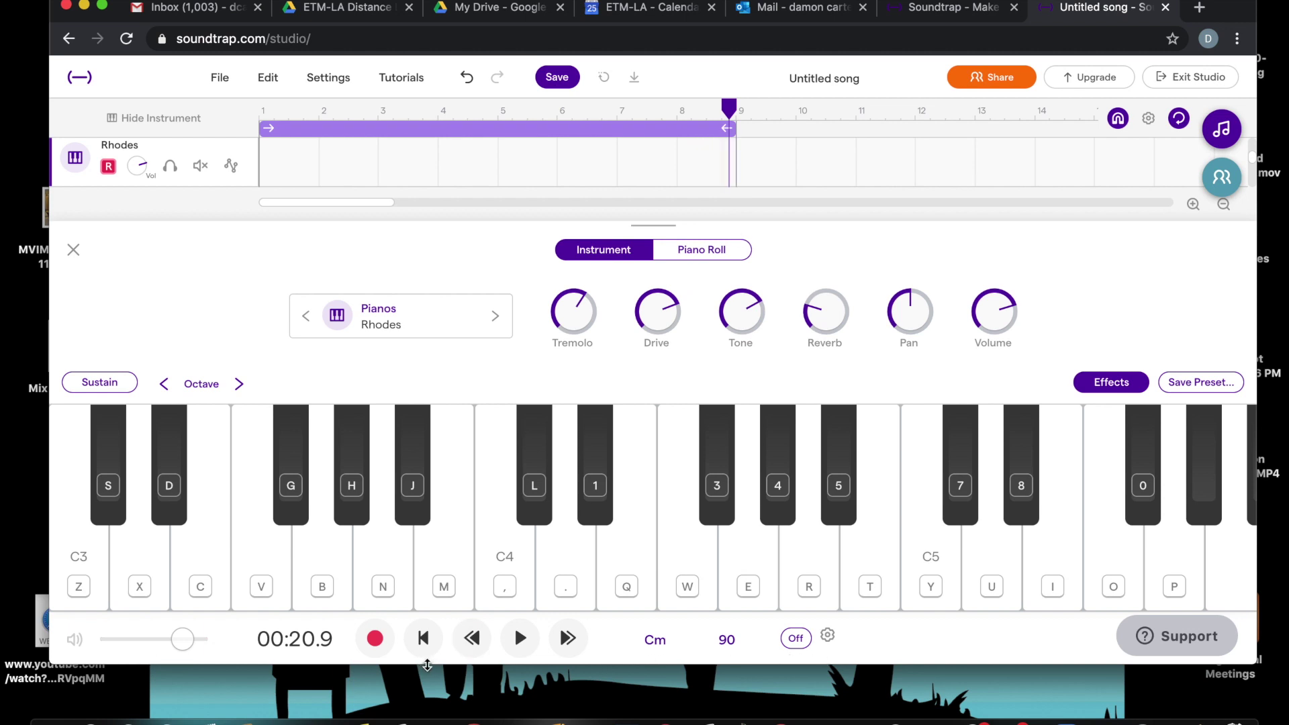
- Rewind the playhead to the song start, turn on the metronome and start recording
{"action": "left_click", "coordinate": [474, 639]}
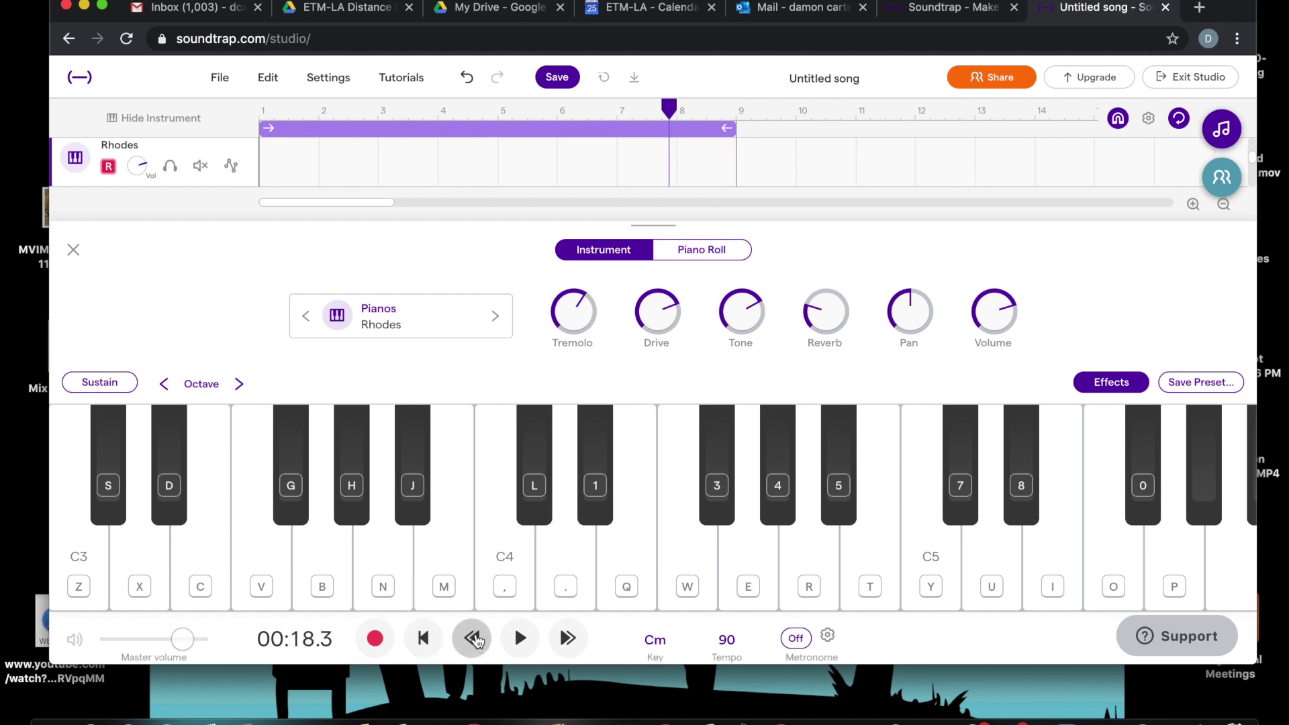
{"action": "left_click", "coordinate": [475, 640]}
{"action": "left_click", "coordinate": [475, 639]}
{"action": "left_click", "coordinate": [475, 639]}
{"action": "left_click", "coordinate": [475, 640]}
{"action": "left_click", "coordinate": [475, 639]}
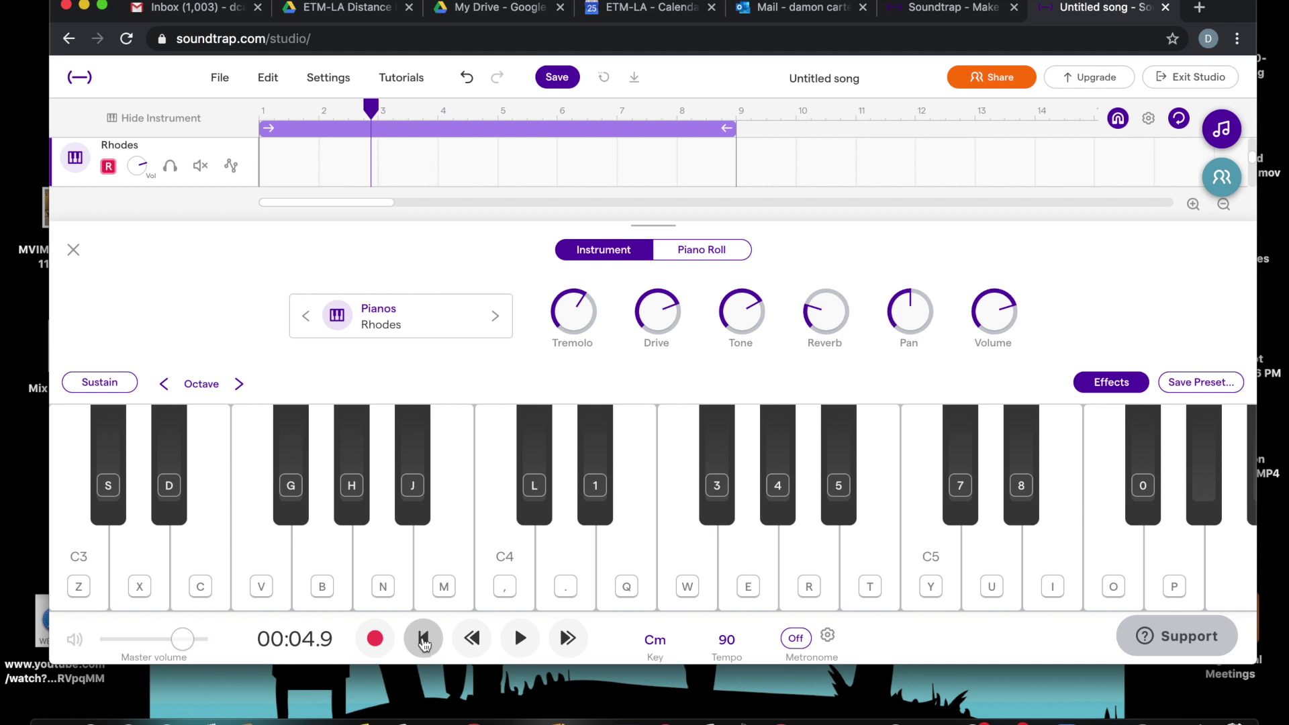
{"action": "left_click", "coordinate": [424, 639]}
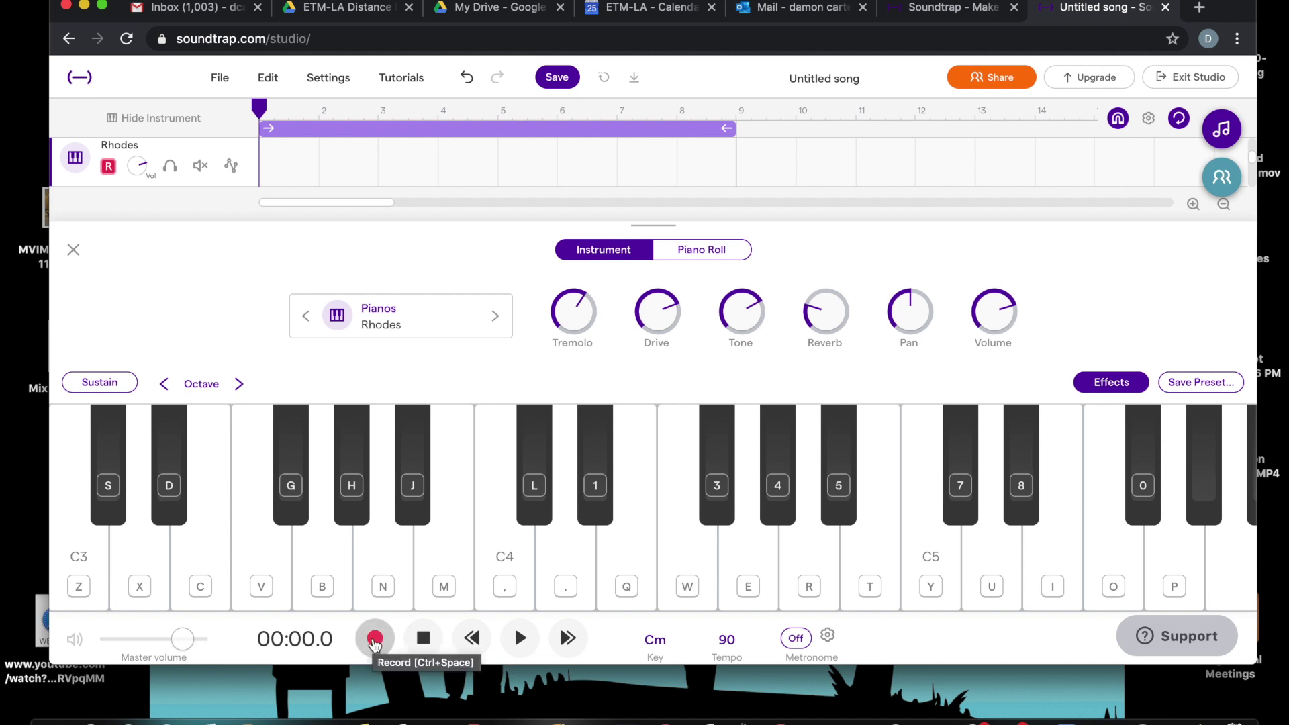
{"action": "left_click", "coordinate": [796, 640]}
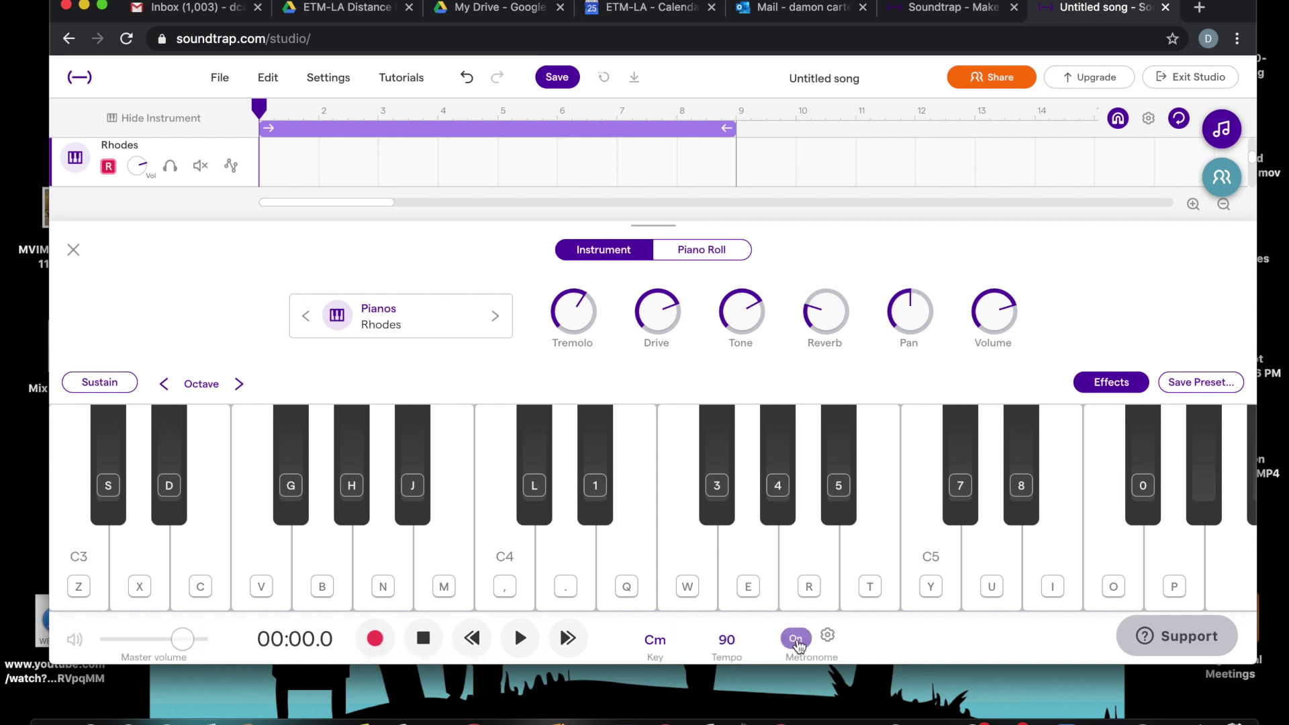
{"action": "left_click", "coordinate": [375, 639]}
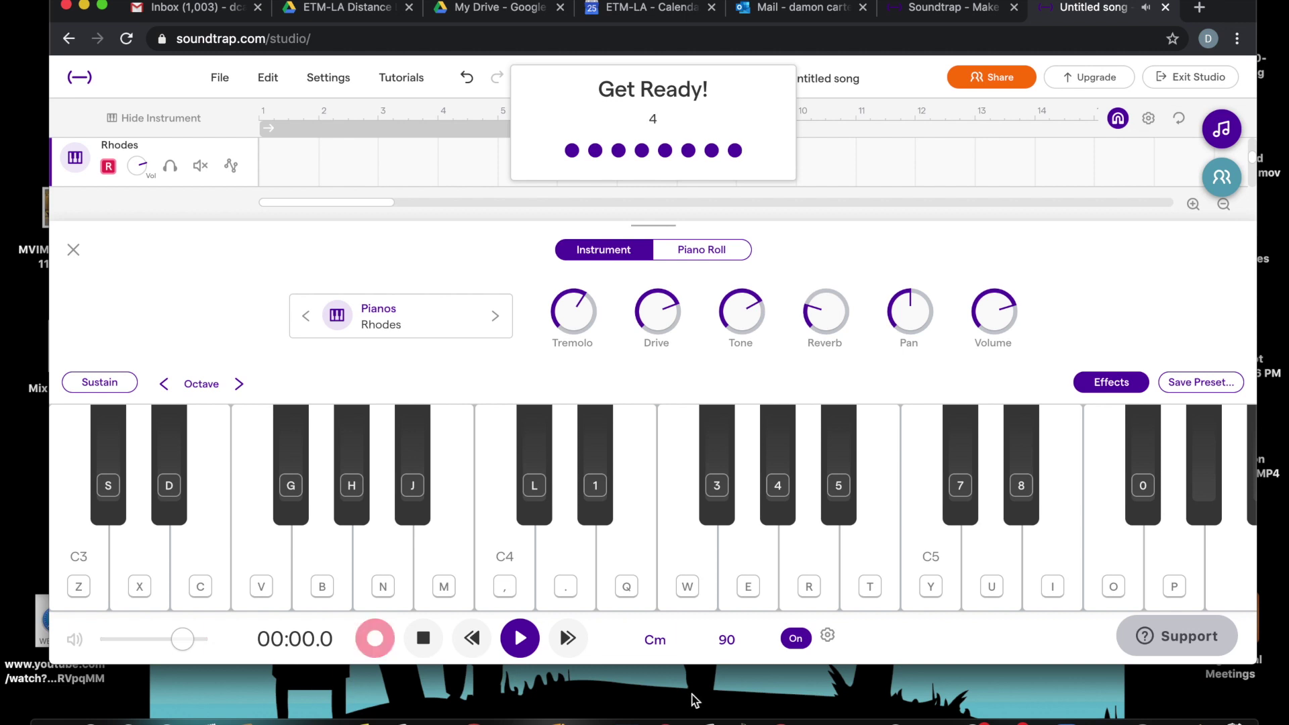
- Record eight bars of alternating G–D–Bb and F–A–C chords on the Rhodes, then end the take
{"action": "key", "text": "b"}
{"action": "key", "text": "period"}
{"action": "key", "text": "j"}
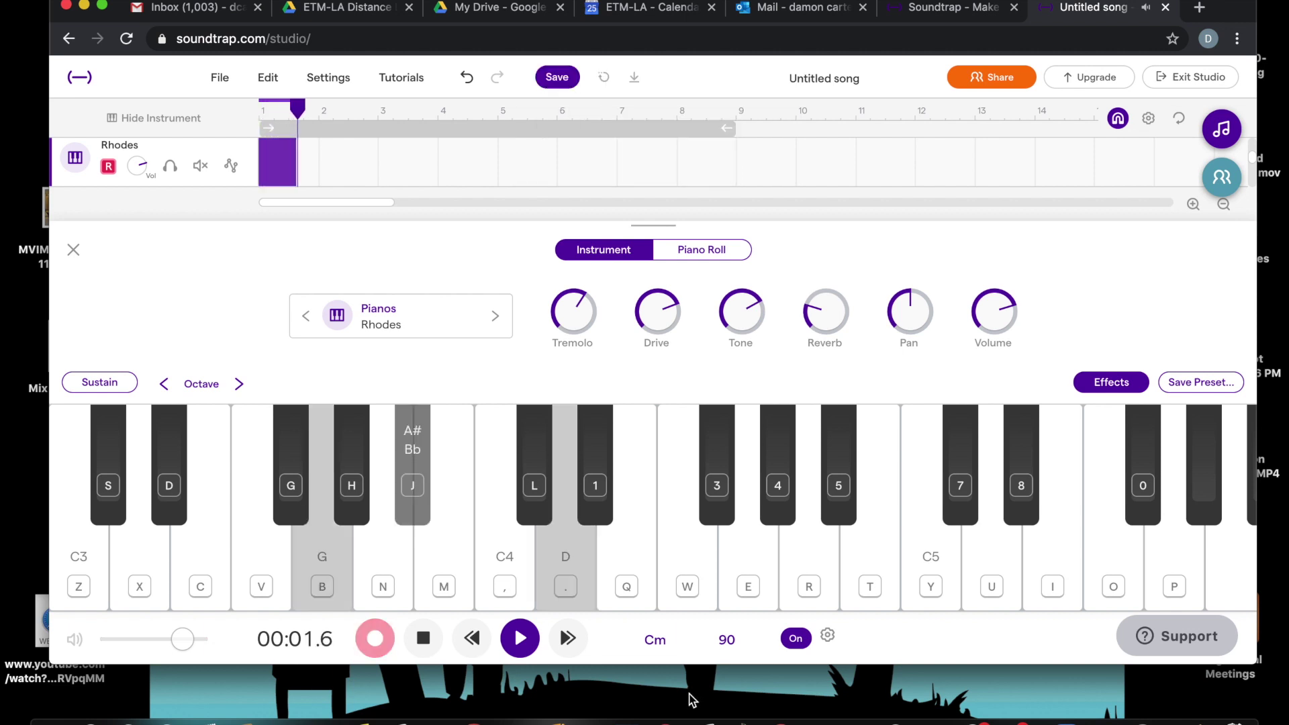
{"action": "key", "text": "v"}
{"action": "key", "text": "n"}
{"action": "key", "text": "comma"}
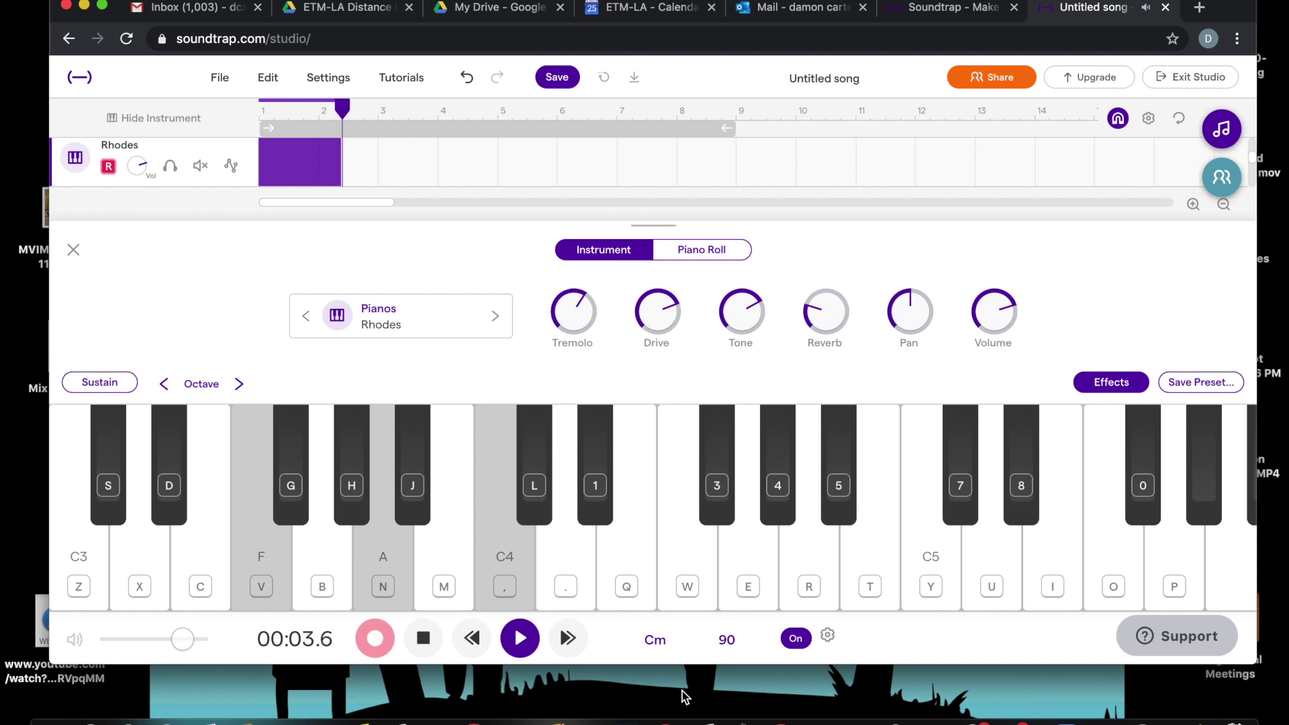
{"action": "key", "text": "b"}
{"action": "key", "text": "period"}
{"action": "key", "text": "j"}
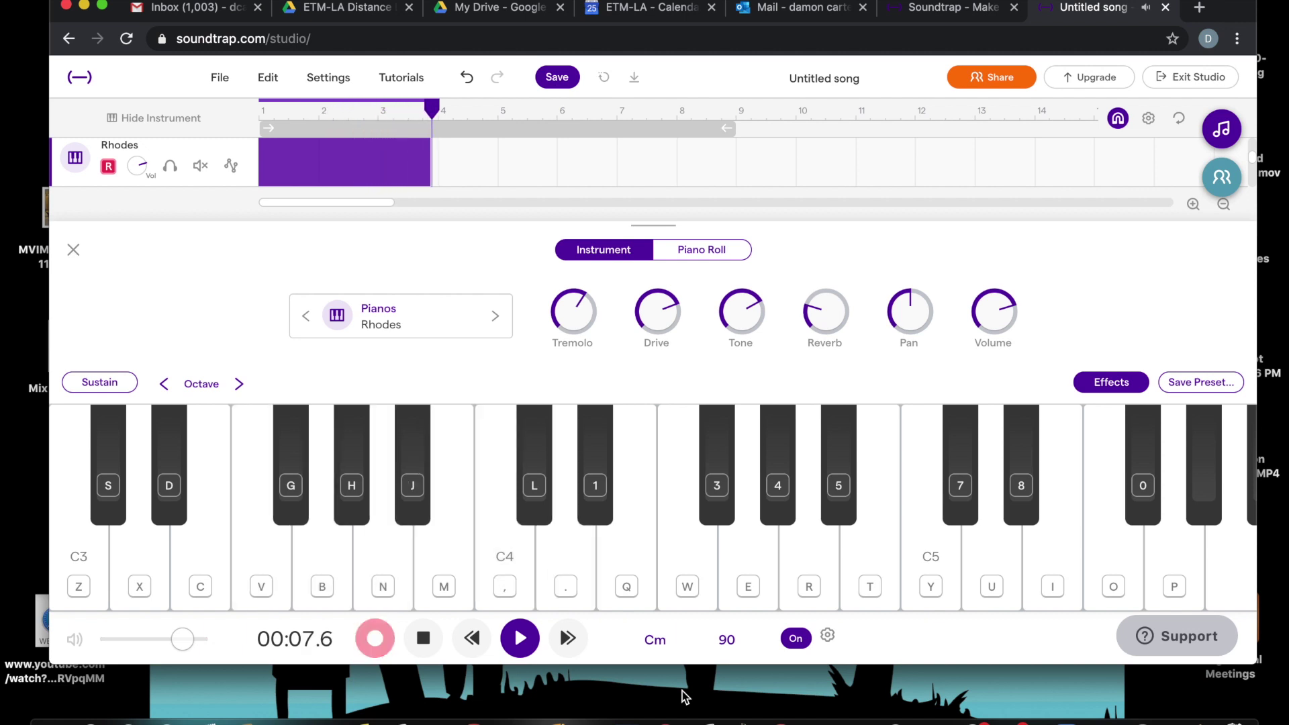
{"action": "key", "text": "v"}
{"action": "key", "text": "n"}
{"action": "key", "text": "comma"}
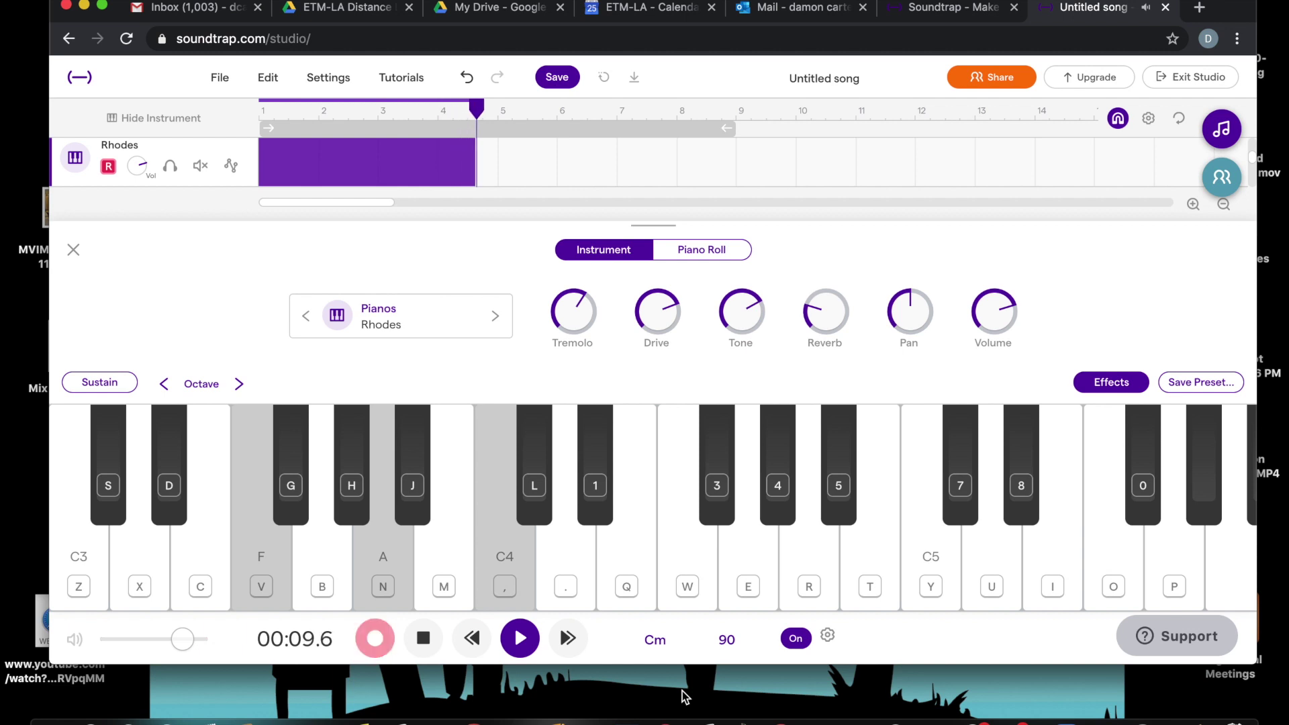
{"action": "key", "text": "b"}
{"action": "key", "text": "period"}
{"action": "key", "text": "j"}
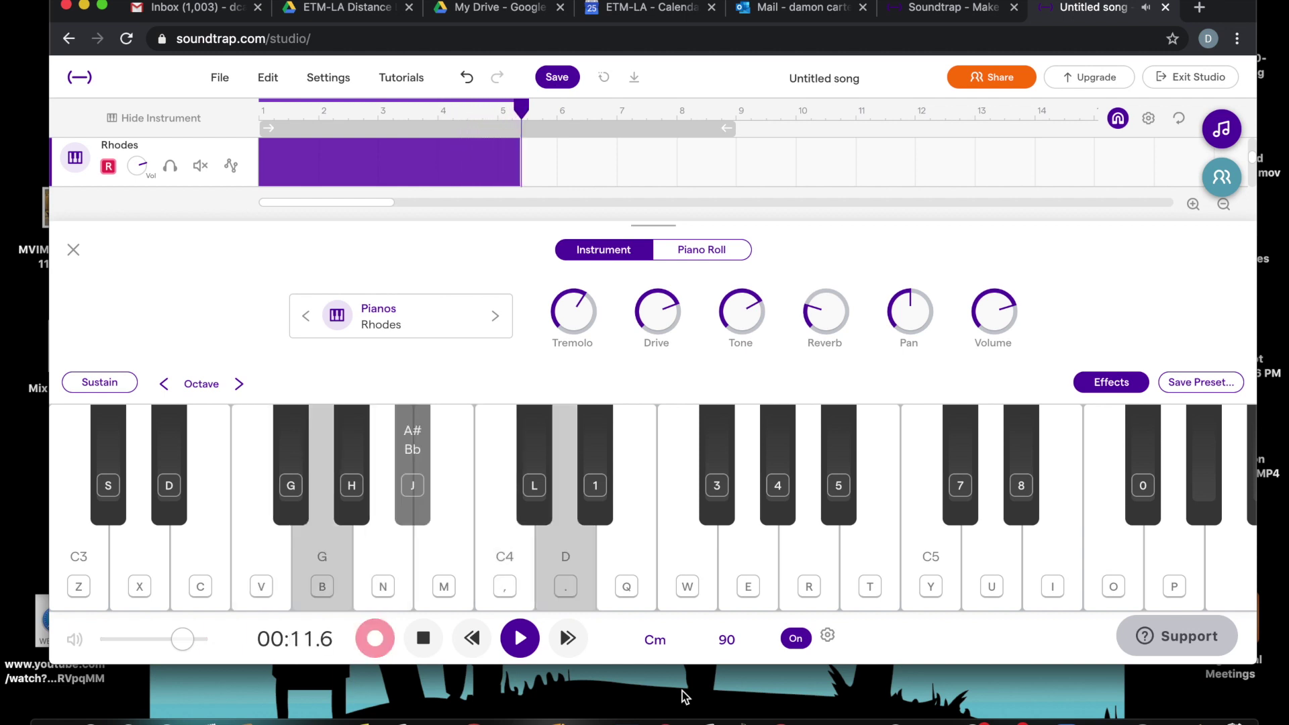
{"action": "key", "text": "v"}
{"action": "key", "text": "n"}
{"action": "key", "text": "comma"}
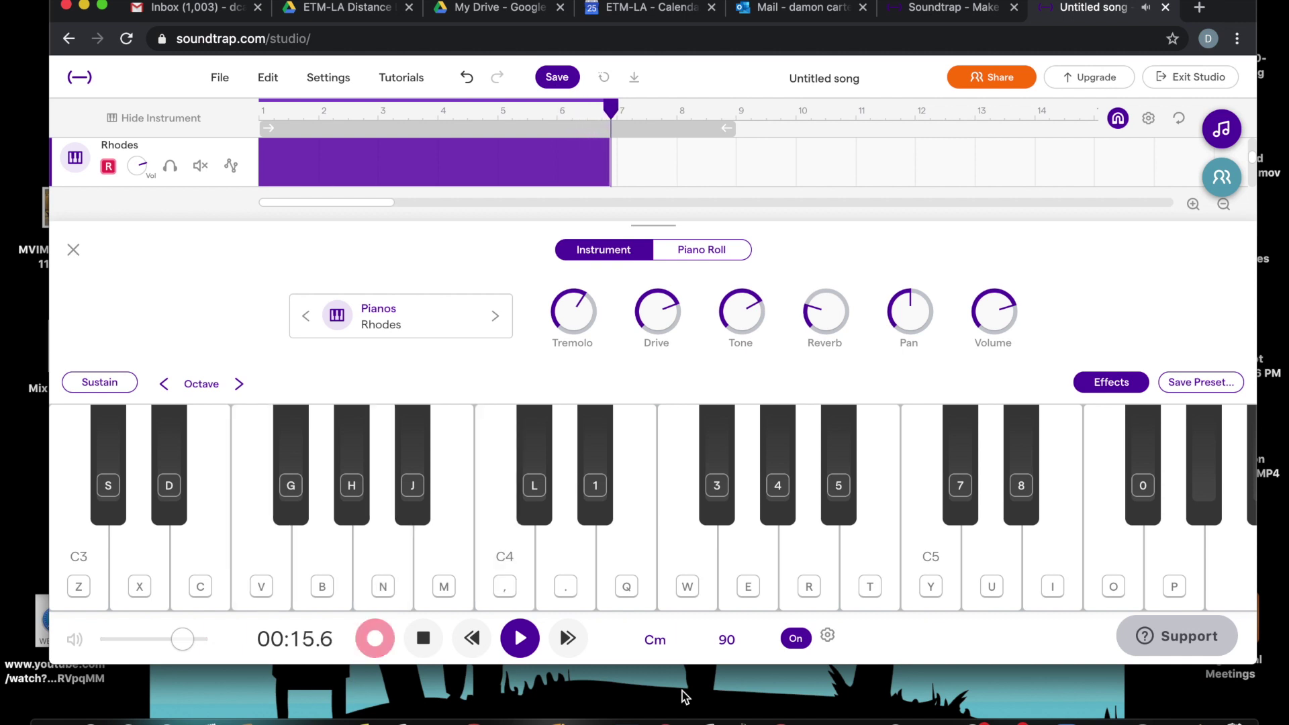
{"action": "key", "text": "b"}
{"action": "key", "text": "period"}
{"action": "key", "text": "j"}
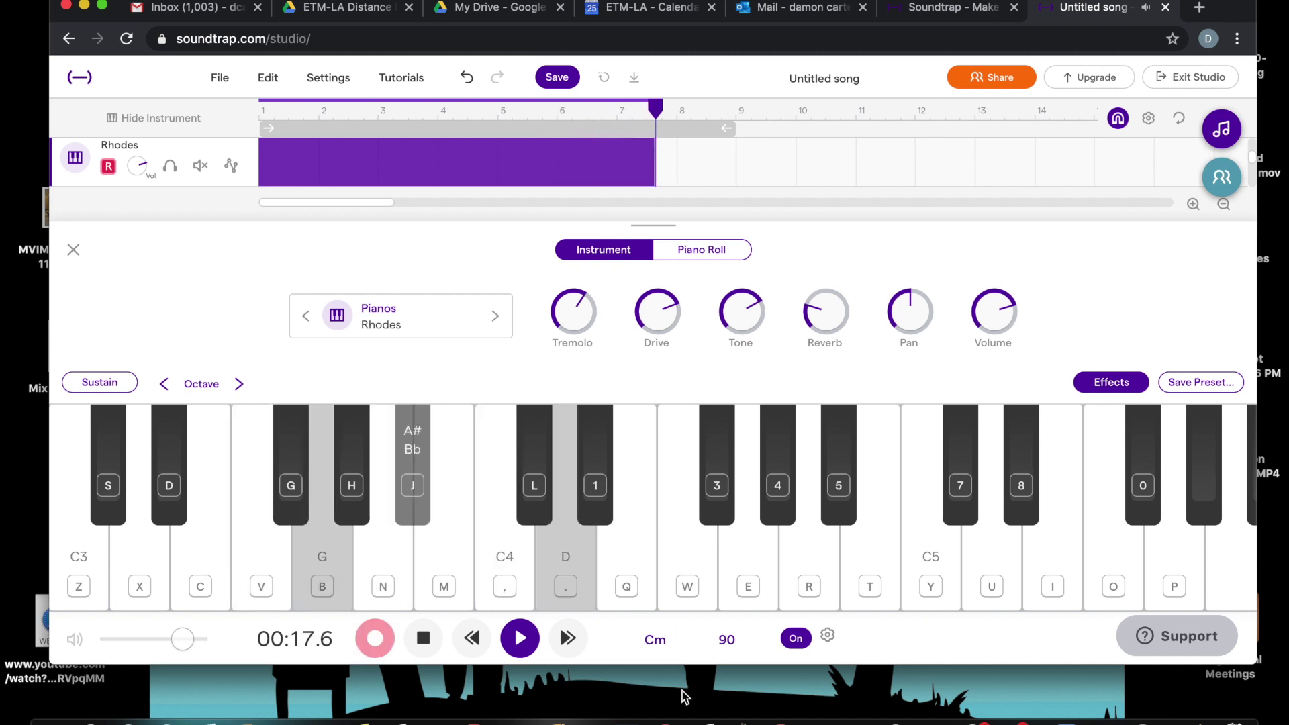
{"action": "key", "text": "v"}
{"action": "key", "text": "n"}
{"action": "key", "text": "comma"}
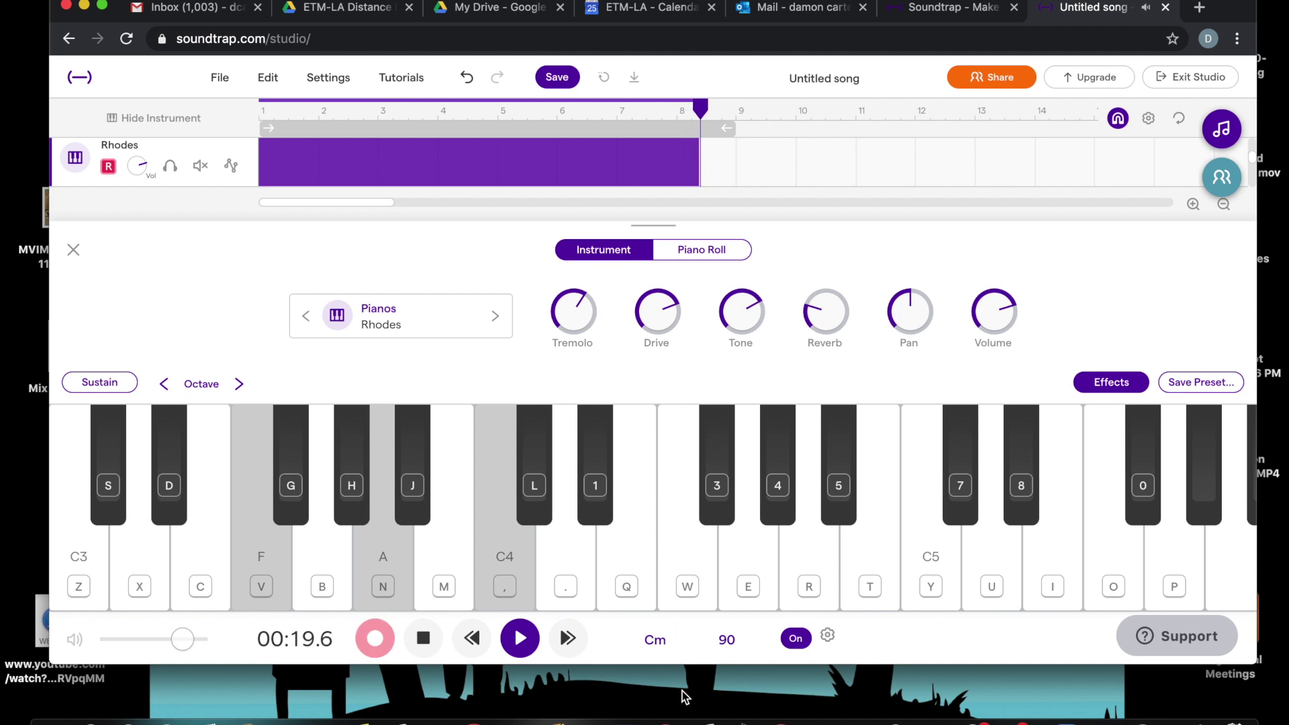
{"action": "key", "text": "space"}
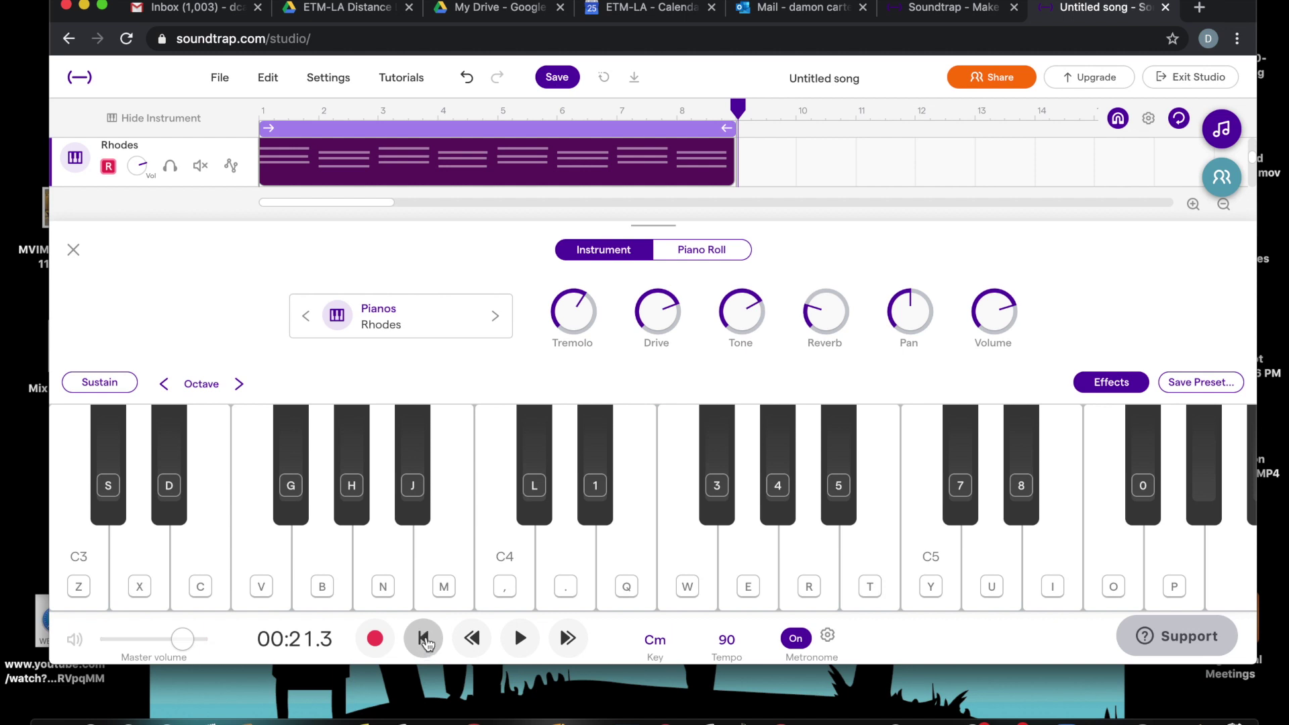
- Play back the Rhodes take from the start, switch the metronome off, and stop playback
{"action": "left_click", "coordinate": [424, 641]}
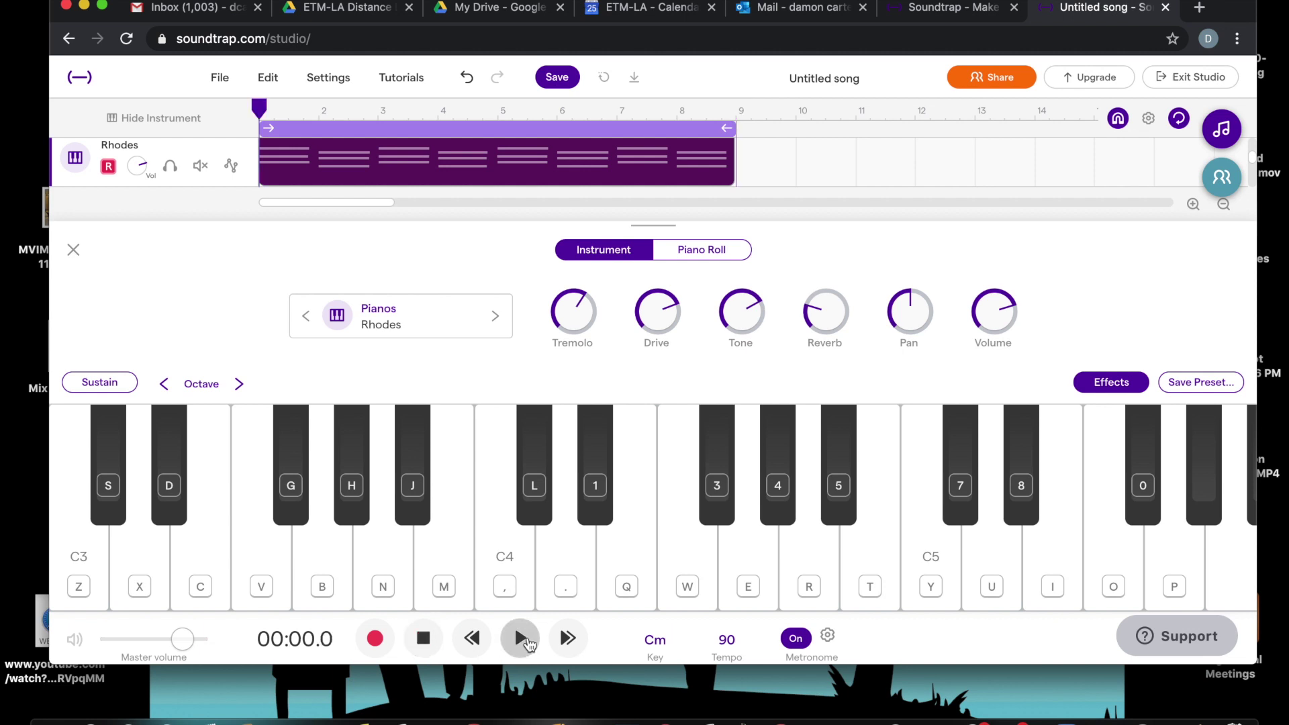
{"action": "left_click", "coordinate": [520, 640]}
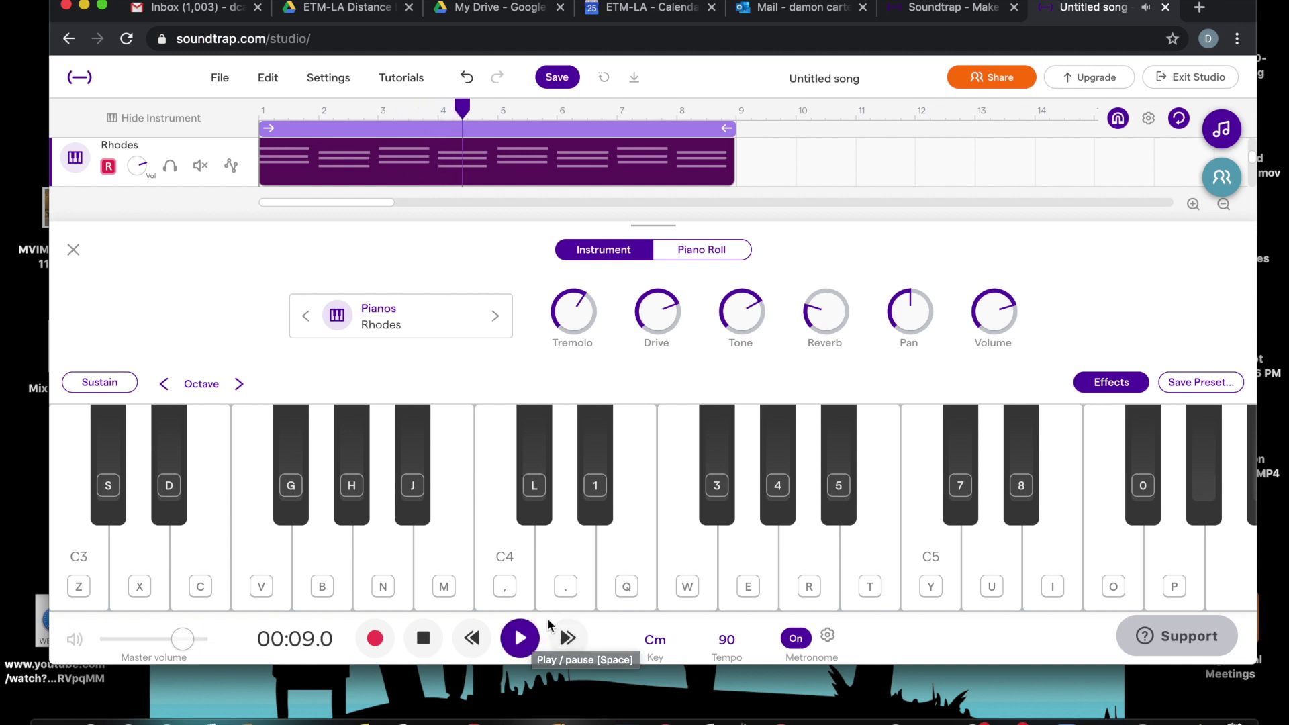
{"action": "left_click", "coordinate": [795, 638]}
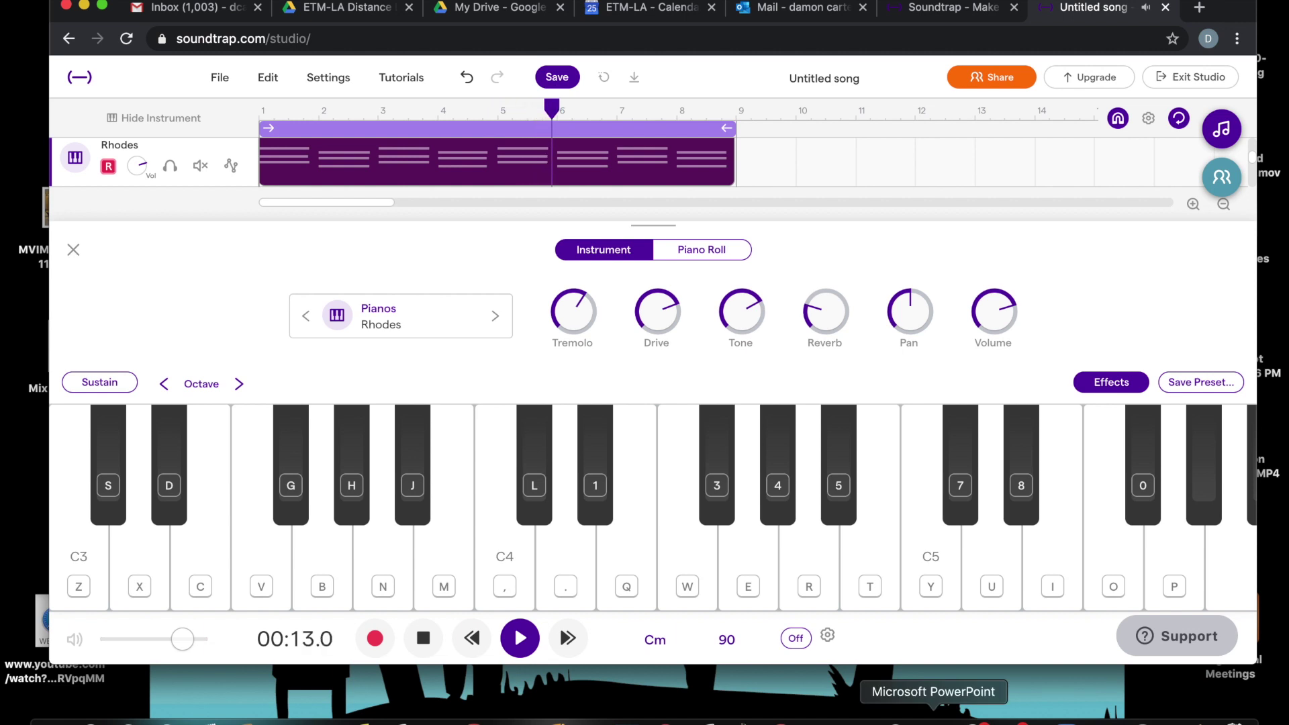
{"action": "left_click", "coordinate": [424, 638]}
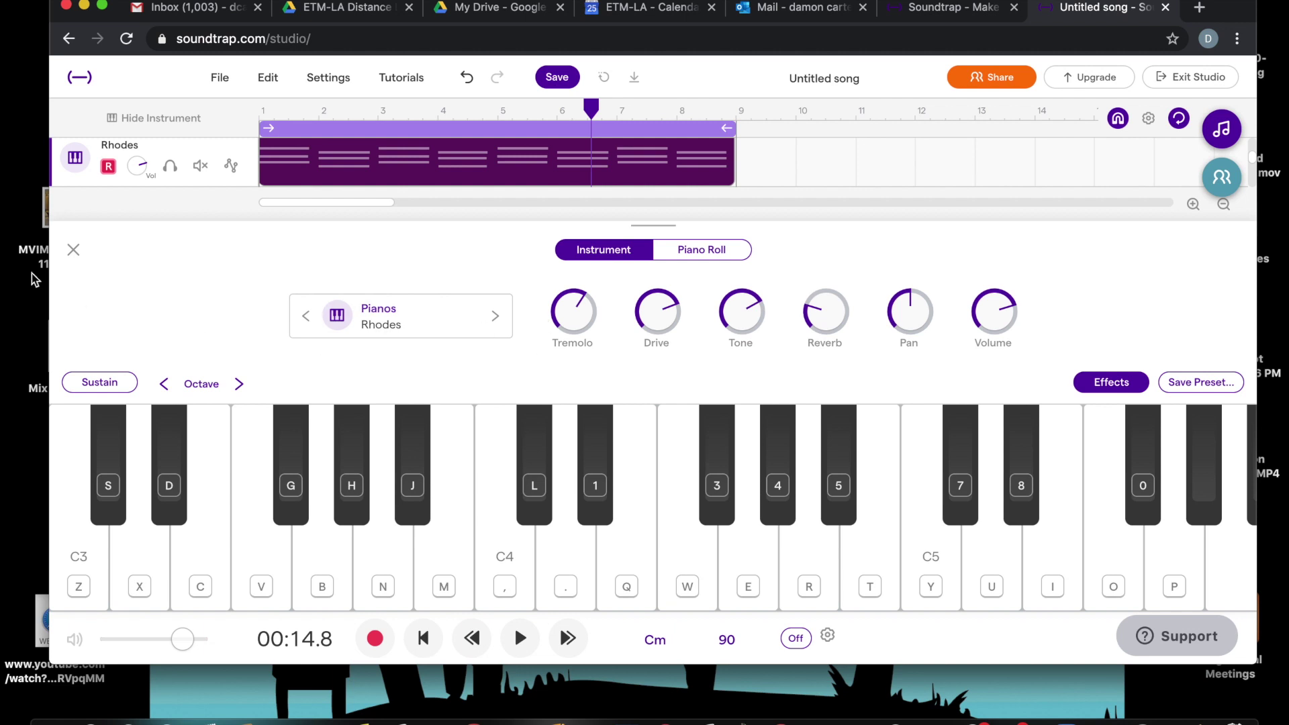
- Close the Rhodes panel and add a Guitar & bass track with the Rock Mountain Top Lead sound
{"action": "left_click", "coordinate": [74, 252]}
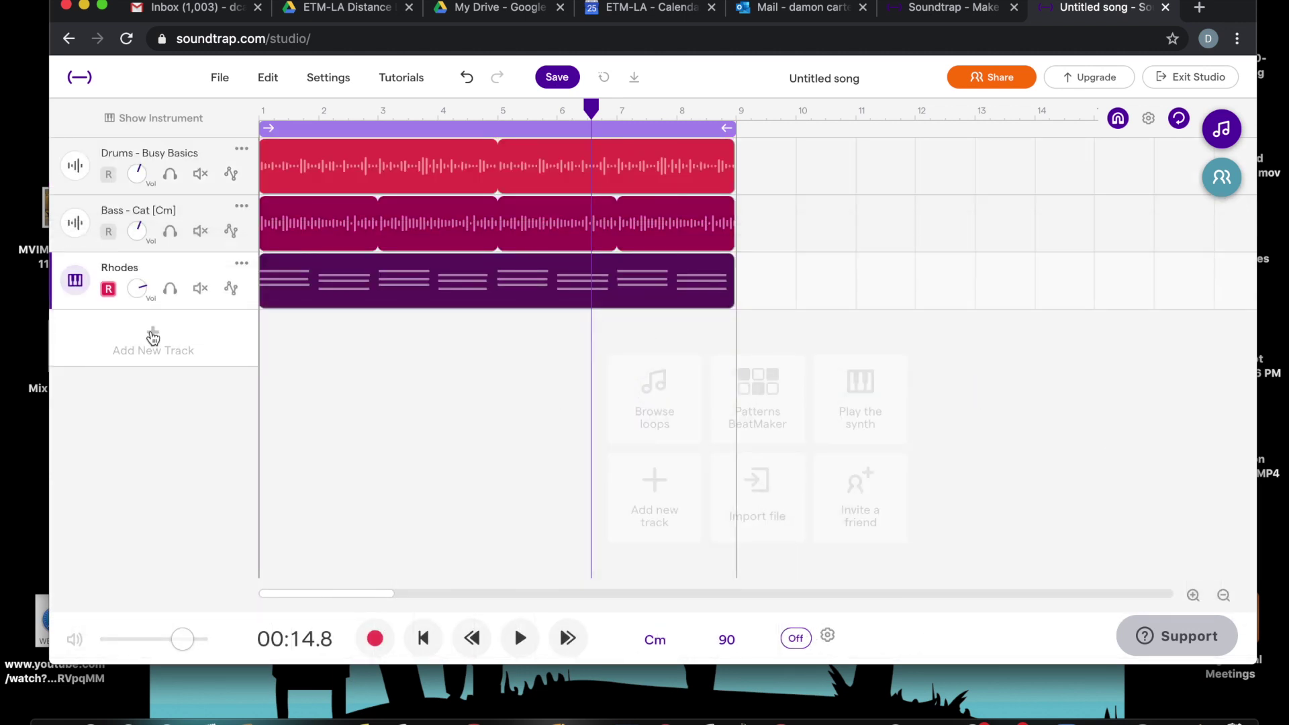
{"action": "left_click", "coordinate": [153, 337]}
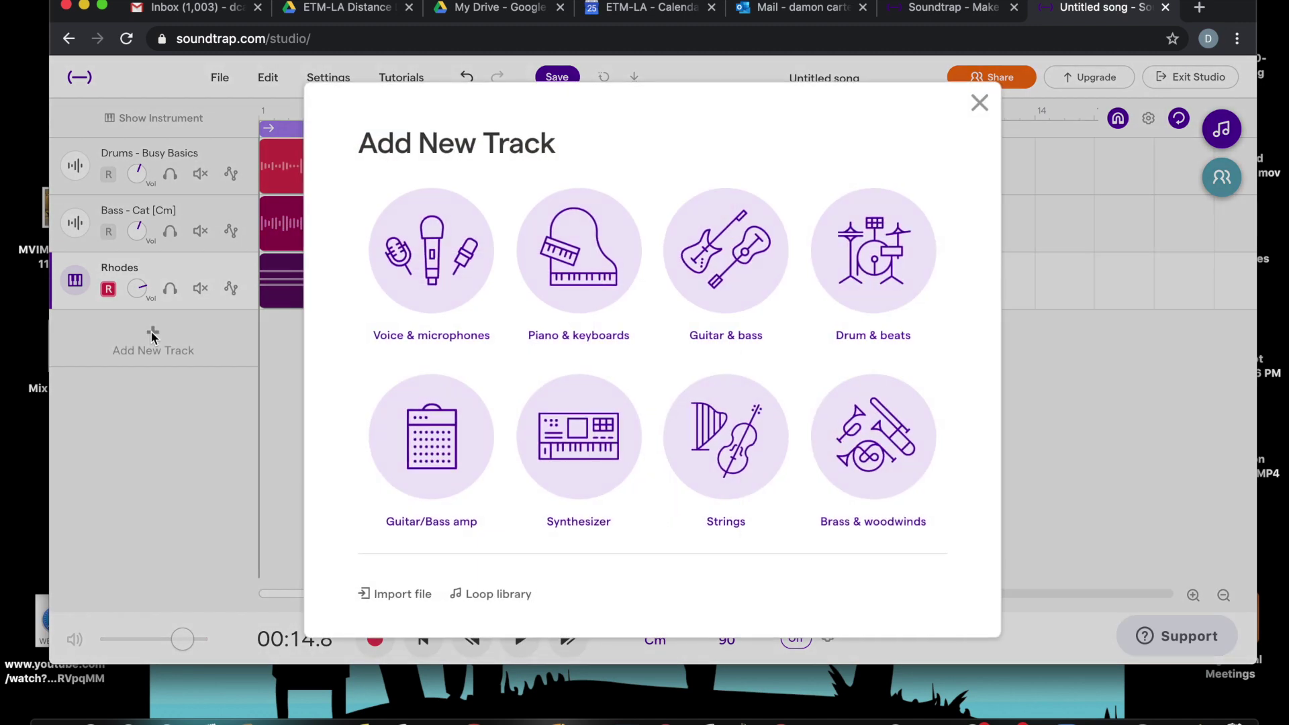
{"action": "left_click", "coordinate": [727, 257]}
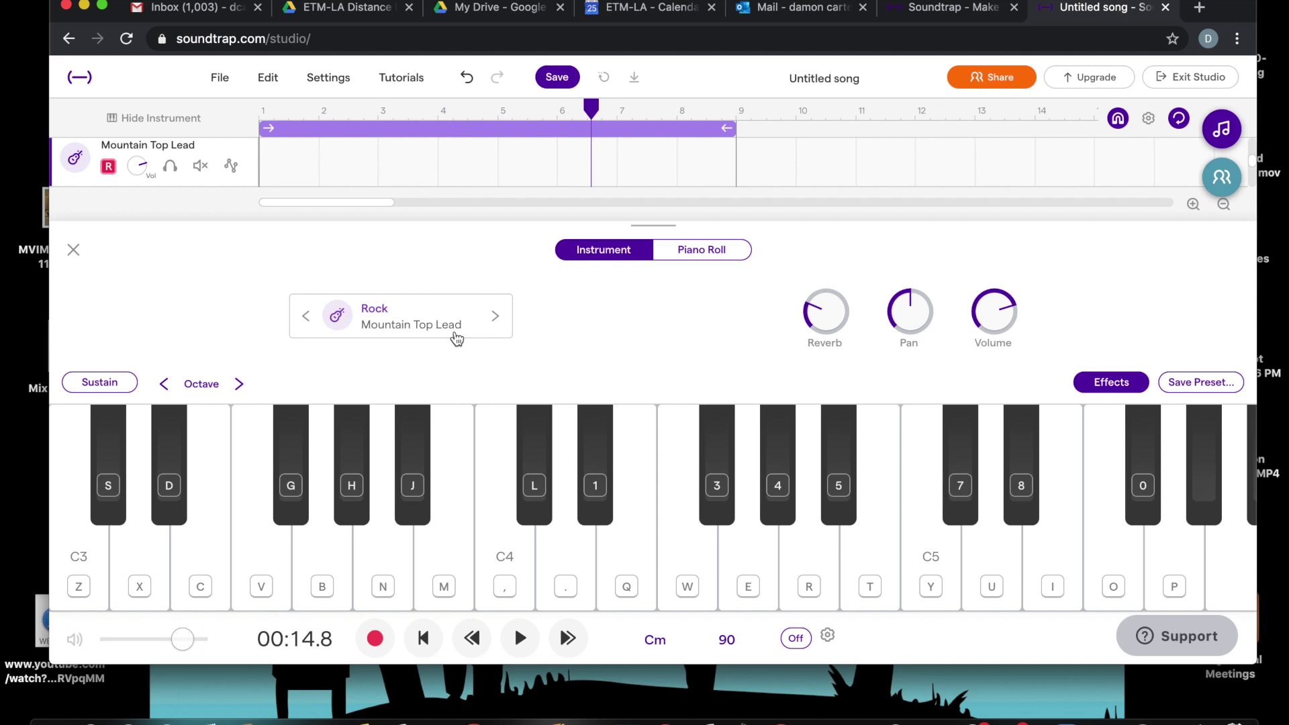
{"action": "key", "text": "j"}
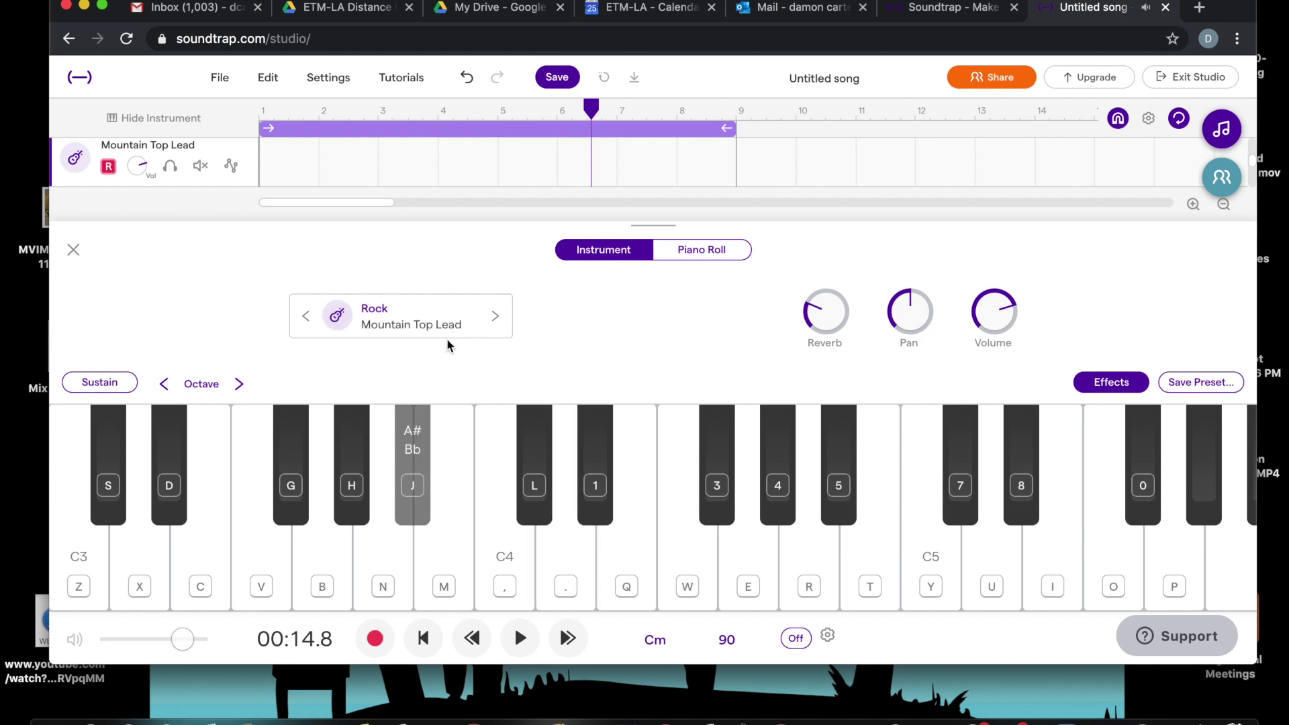
{"action": "key", "text": "b"}
{"action": "key", "text": "e"}
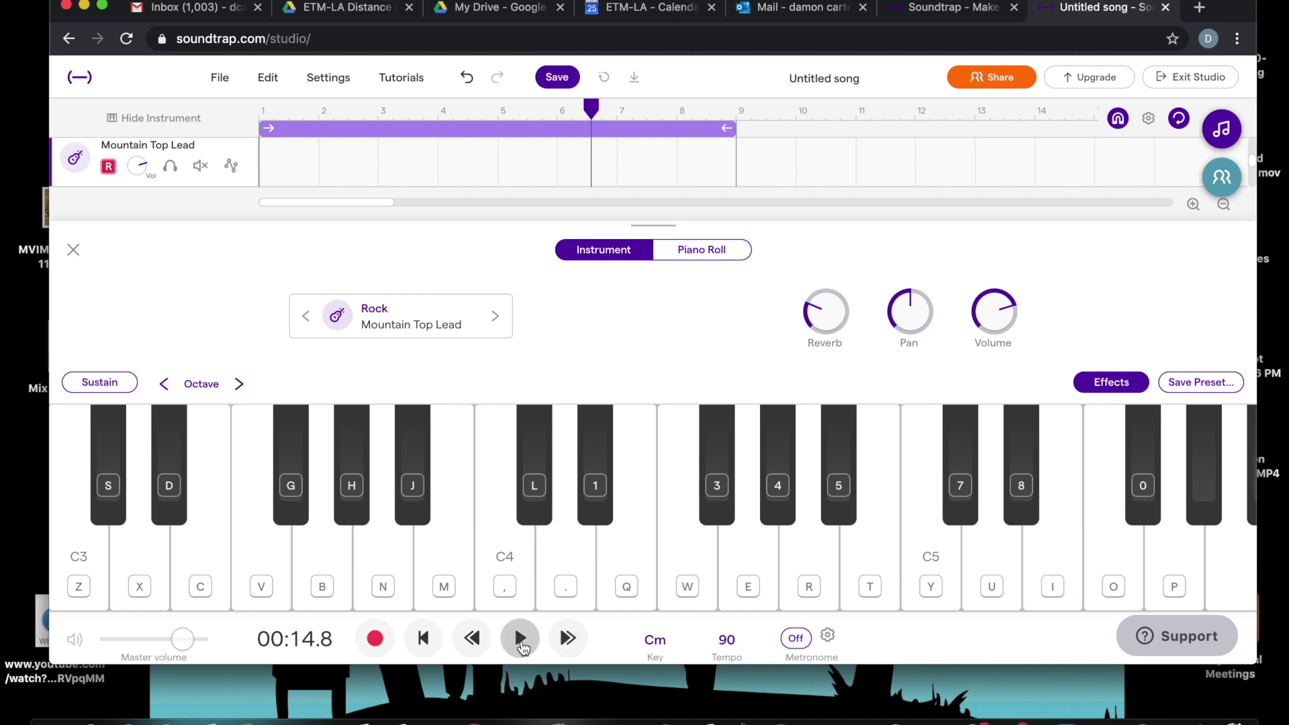
{"action": "left_click", "coordinate": [425, 641]}
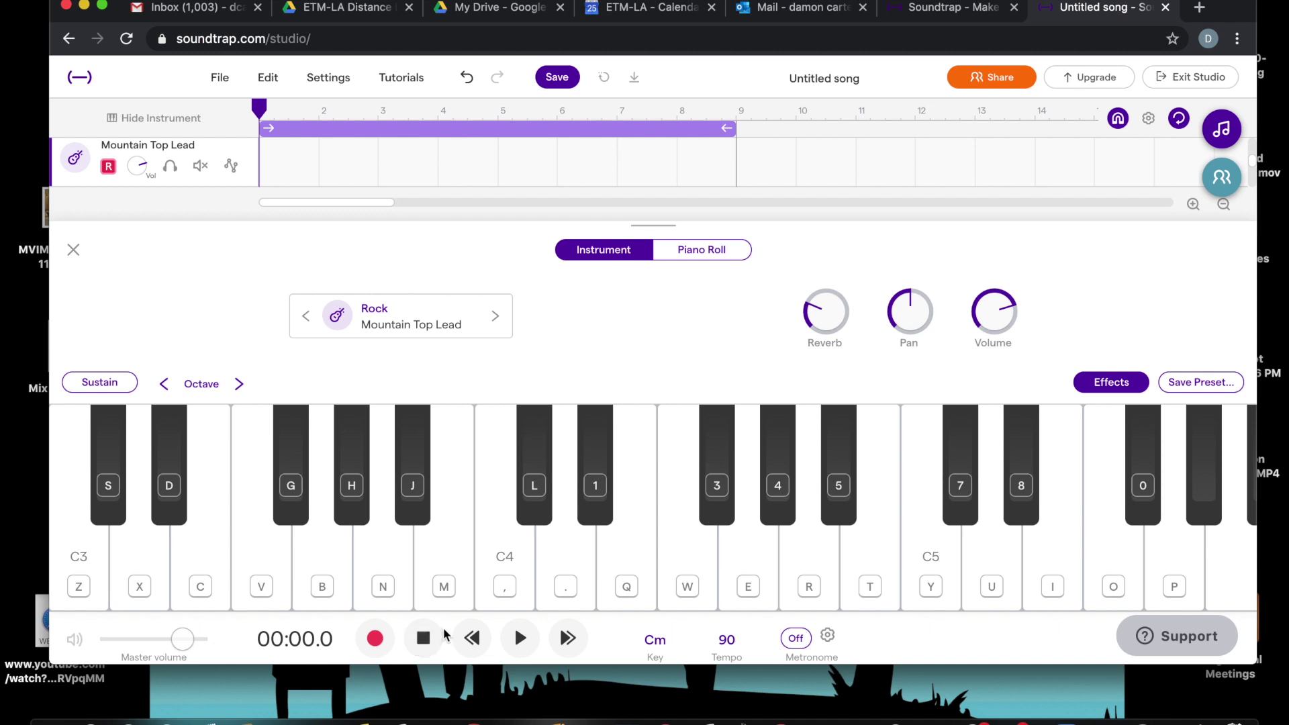
- Start playback and try lead notes such as D and Bb on Mountain Top Lead
{"action": "left_click", "coordinate": [524, 641]}
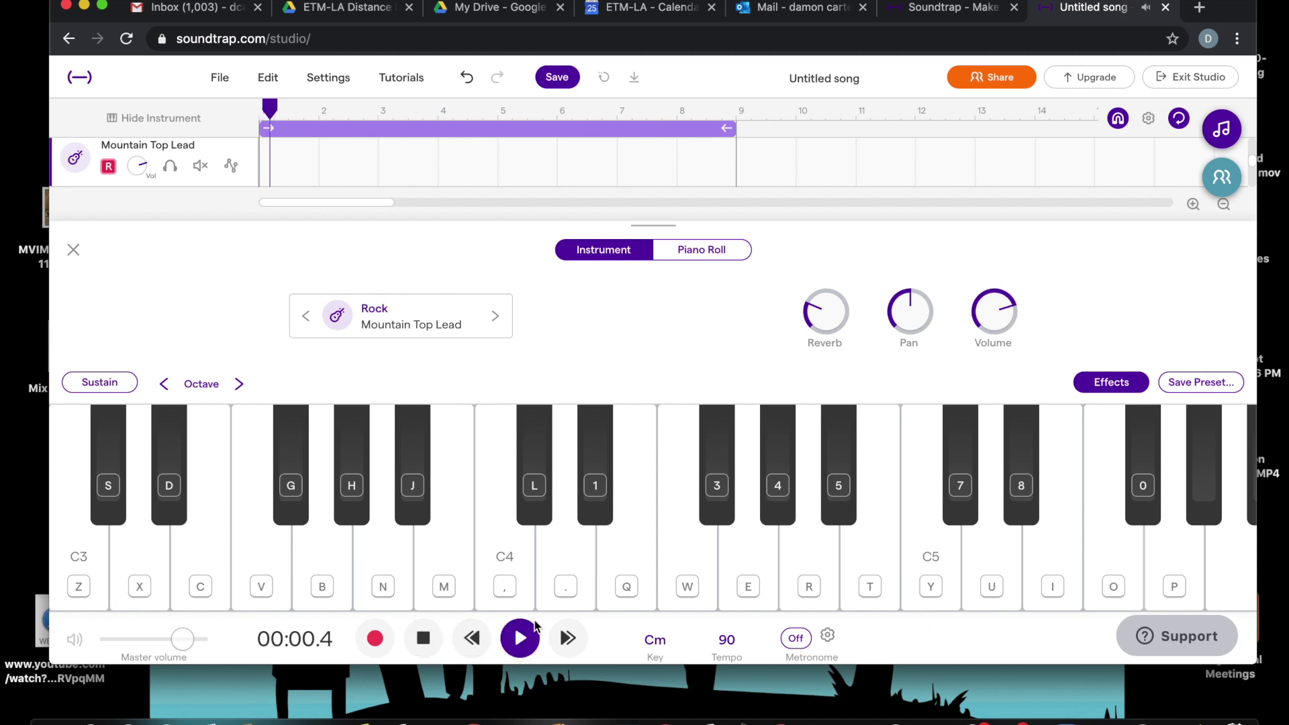
{"action": "key", "text": "e"}
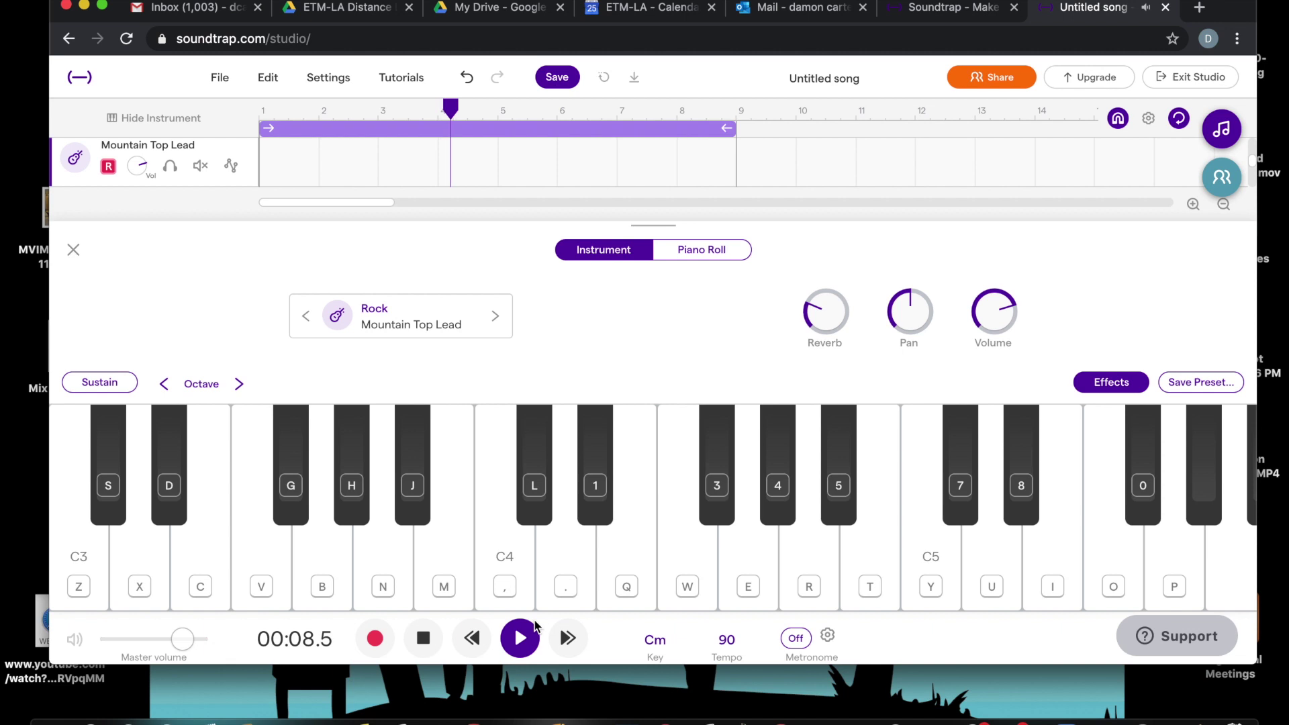
{"action": "key", "text": "period"}
{"action": "key", "text": "w"}
{"action": "key", "text": "comma"}
{"action": "key", "text": "w"}
{"action": "key", "text": "j"}
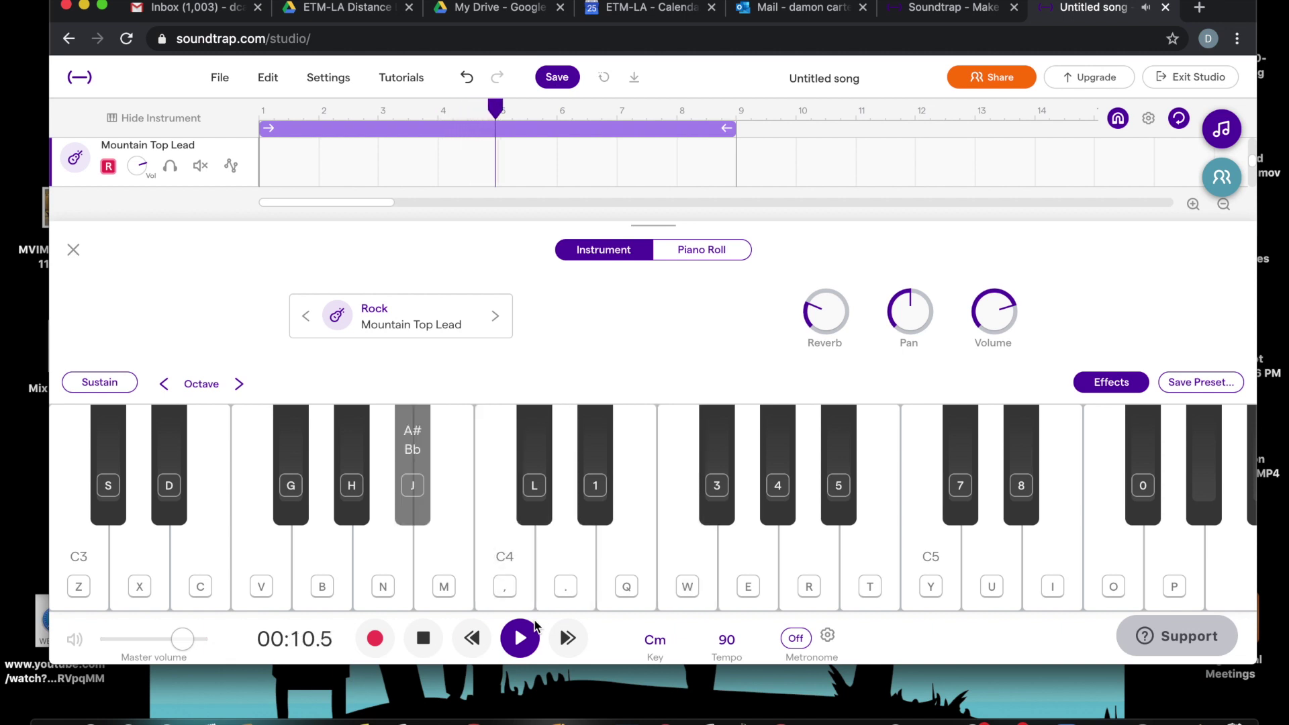
{"action": "key", "text": "n"}
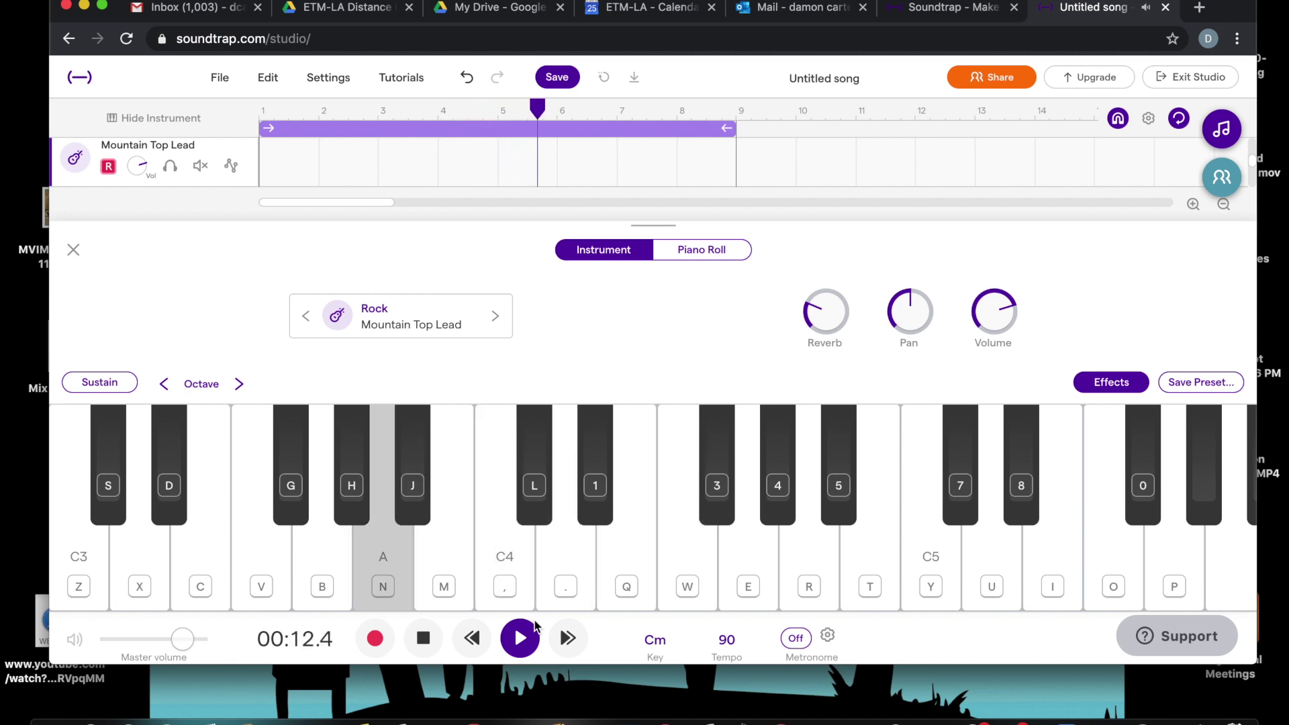
{"action": "key", "text": "period"}
{"action": "key", "text": "b"}
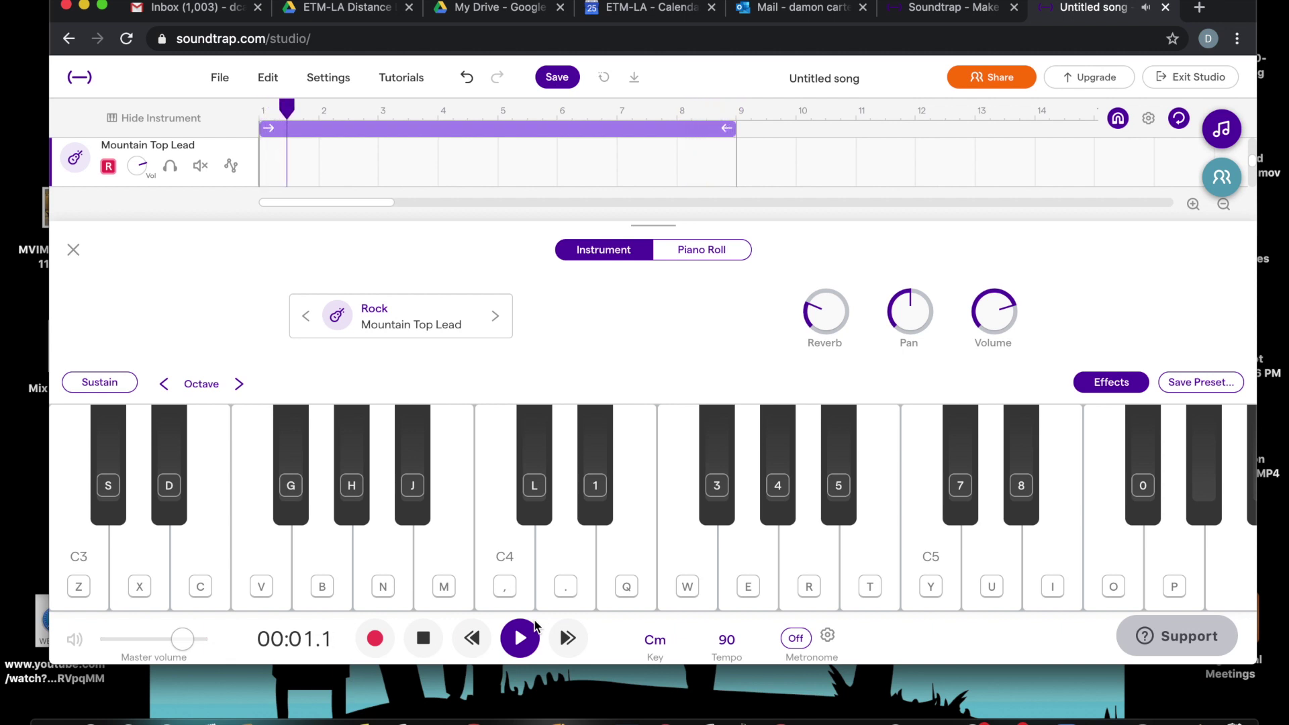
- Rehearse the lead melody (F, C4, Bb, A, G, E, D phrases) with the song, then stop at 00:13.2
{"action": "key", "text": "e"}
{"action": "key", "text": "w"}
{"action": "key", "text": "comma"}
{"action": "key", "text": "q"}
{"action": "key", "text": "w"}
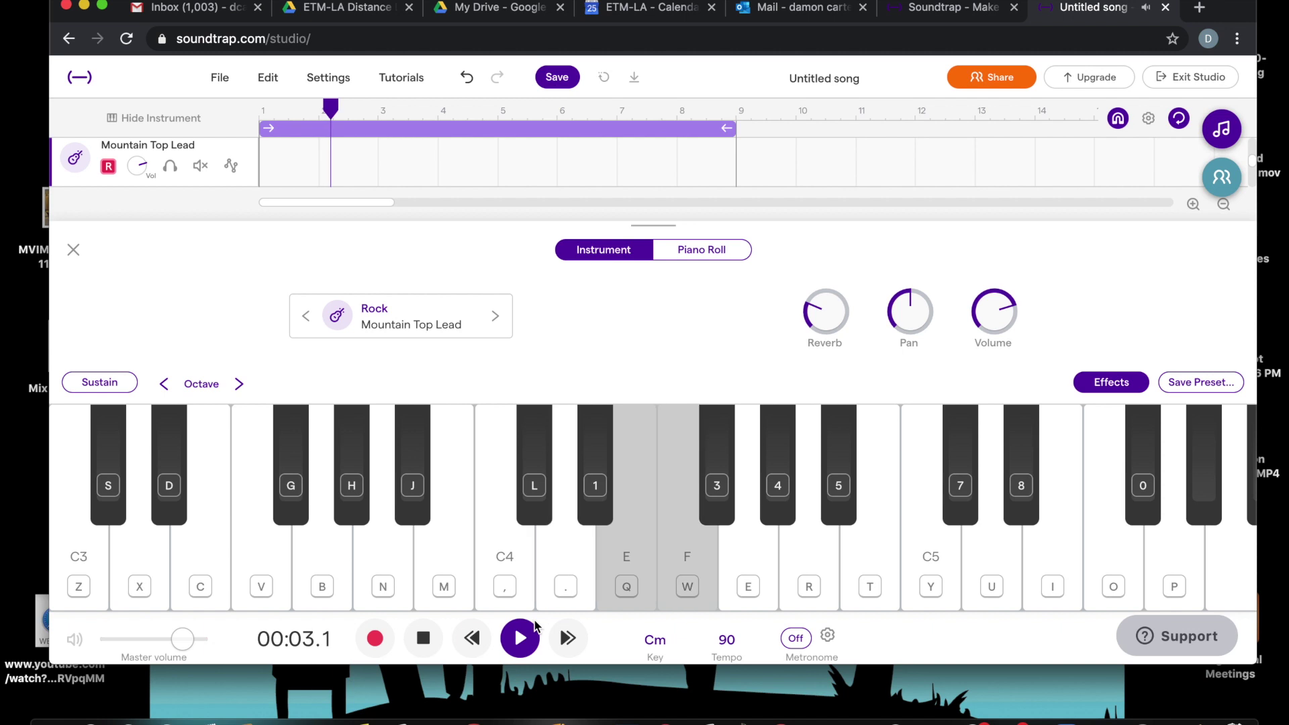
{"action": "key", "text": "comma"}
{"action": "key", "text": "v"}
{"action": "key", "text": "b"}
{"action": "key", "text": "j"}
{"action": "key", "text": "b"}
{"action": "key", "text": "x"}
{"action": "key", "text": "v"}
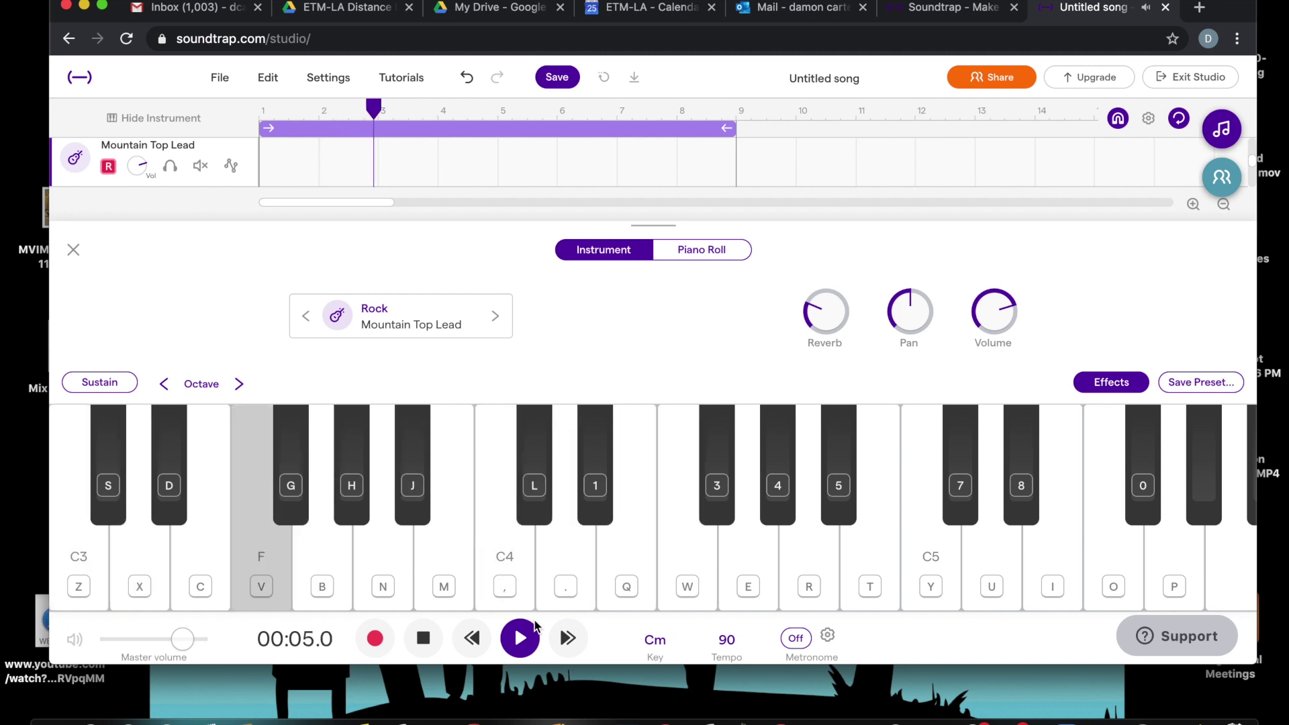
{"action": "key", "text": "comma"}
{"action": "key", "text": "j"}
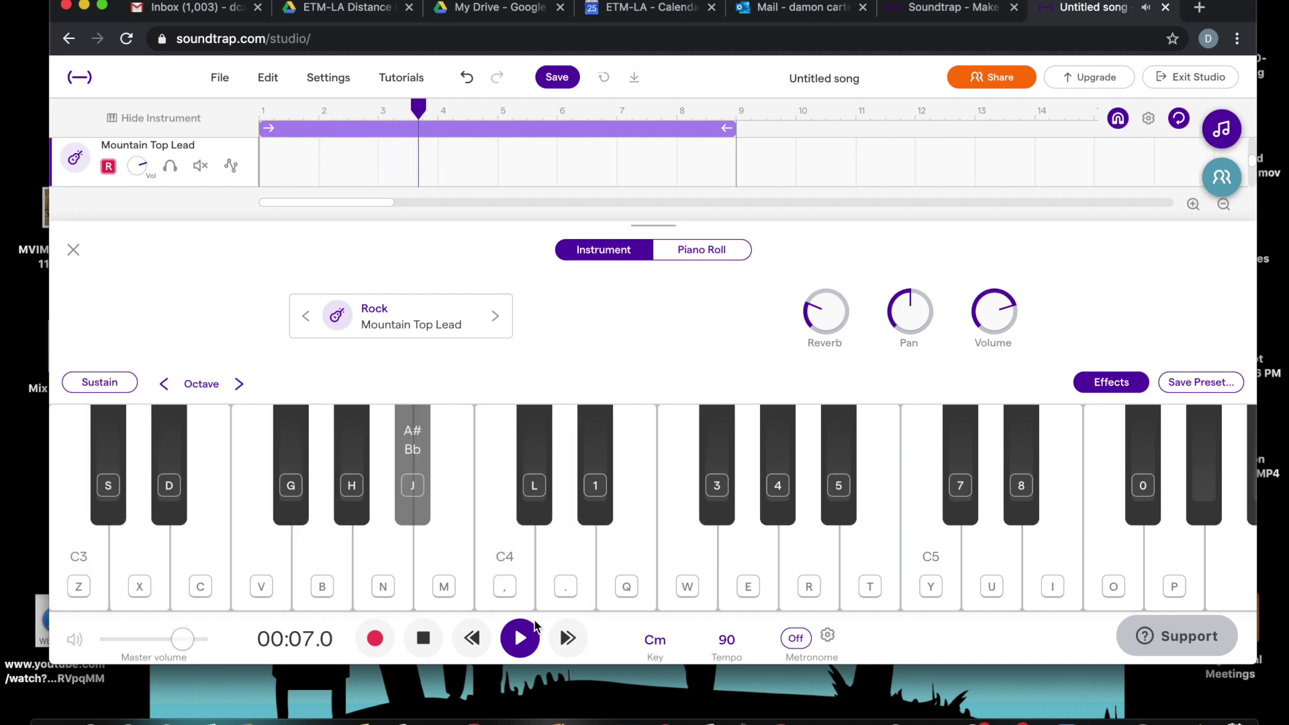
{"action": "key", "text": "n"}
{"action": "key", "text": "w"}
{"action": "key", "text": "n"}
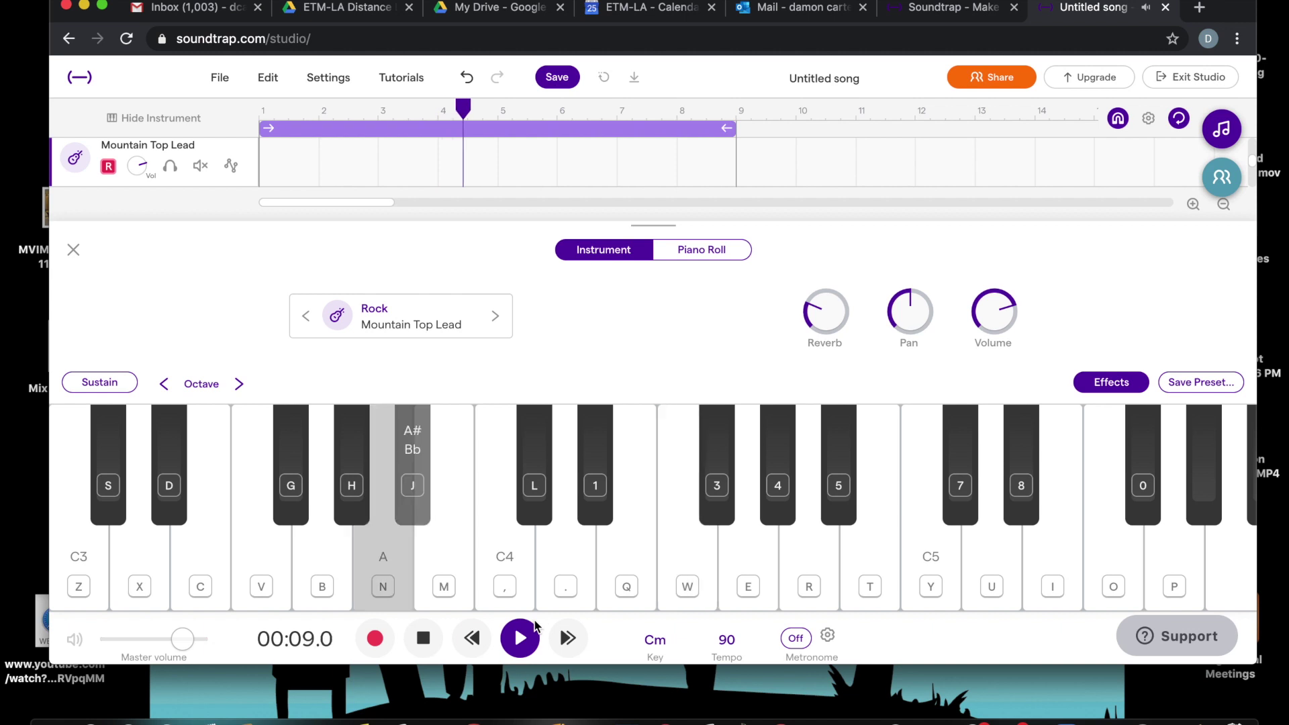
{"action": "key", "text": "r"}
{"action": "key", "text": "e"}
{"action": "key", "text": "w"}
{"action": "key", "text": "period"}
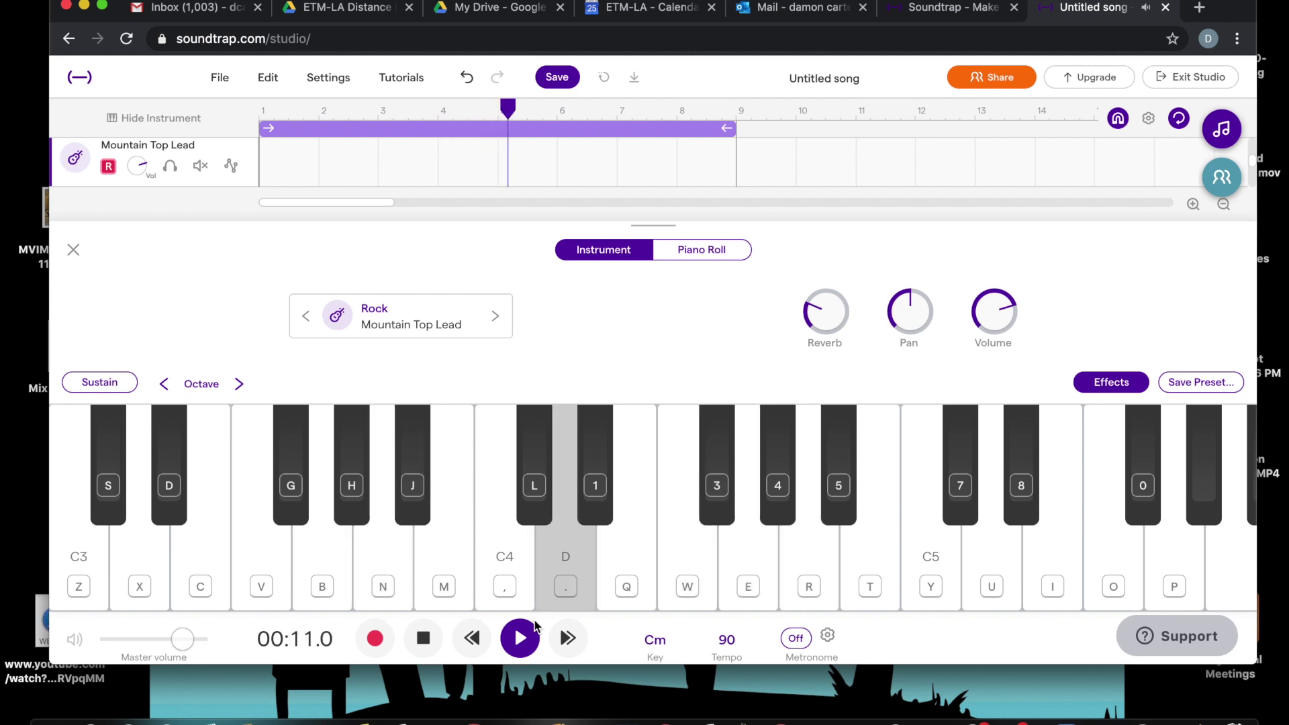
{"action": "key", "text": "n"}
{"action": "key", "text": "b"}
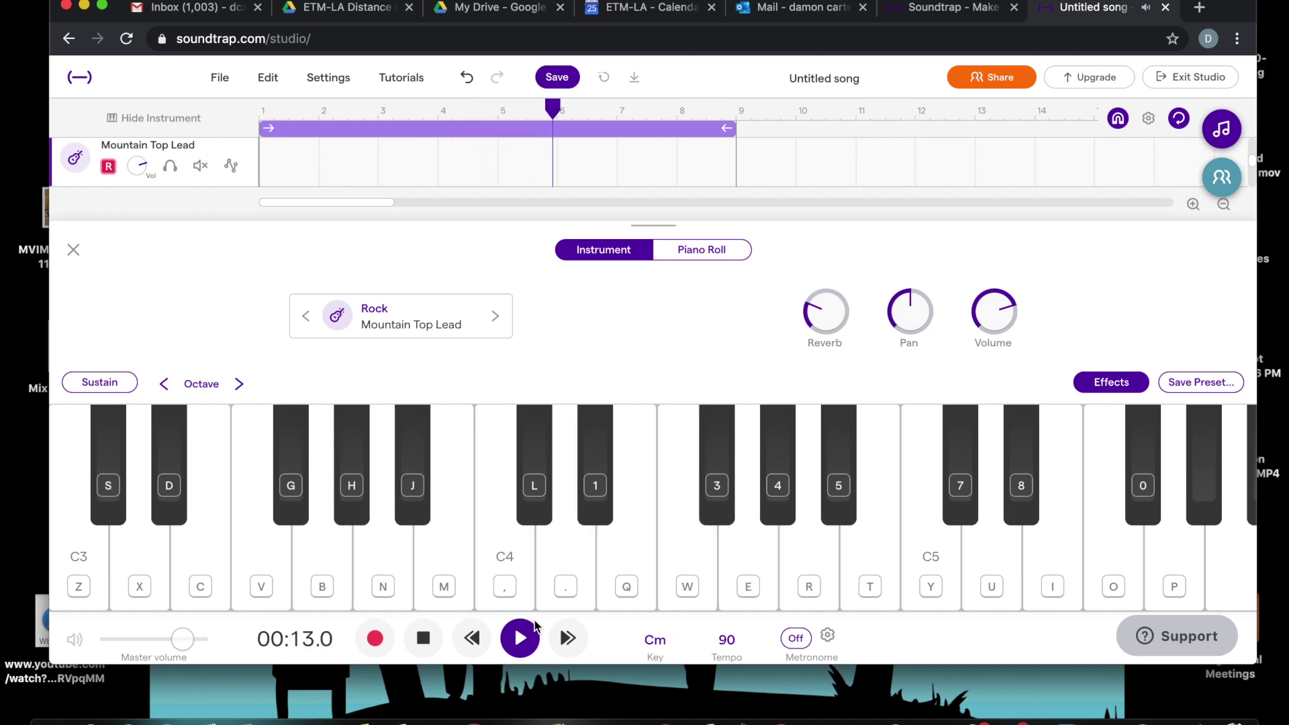
{"action": "left_click", "coordinate": [534, 626]}
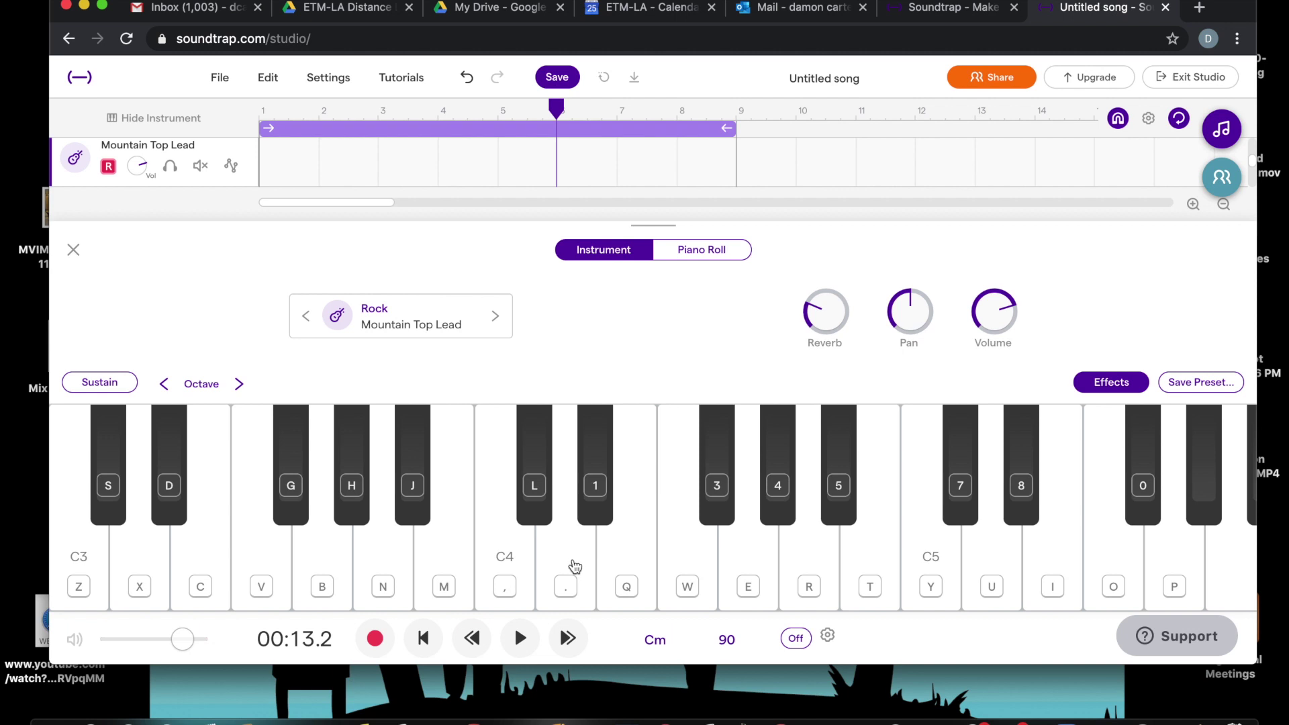
- Return the playhead to 00:00.0 at the start of the song
{"action": "left_click", "coordinate": [424, 639]}
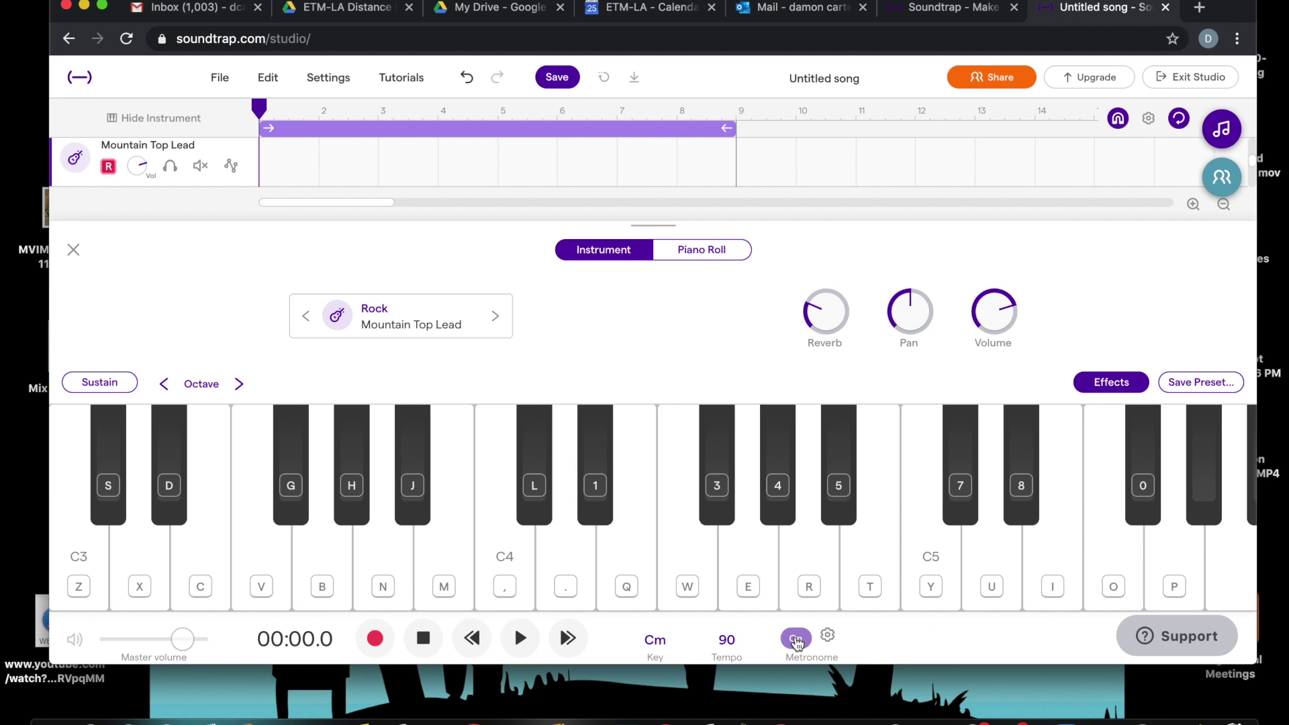
- Start recording and play the opening phrase: F, G, F, held D, held Bb, then A, Bb, F
{"action": "left_click", "coordinate": [375, 639]}
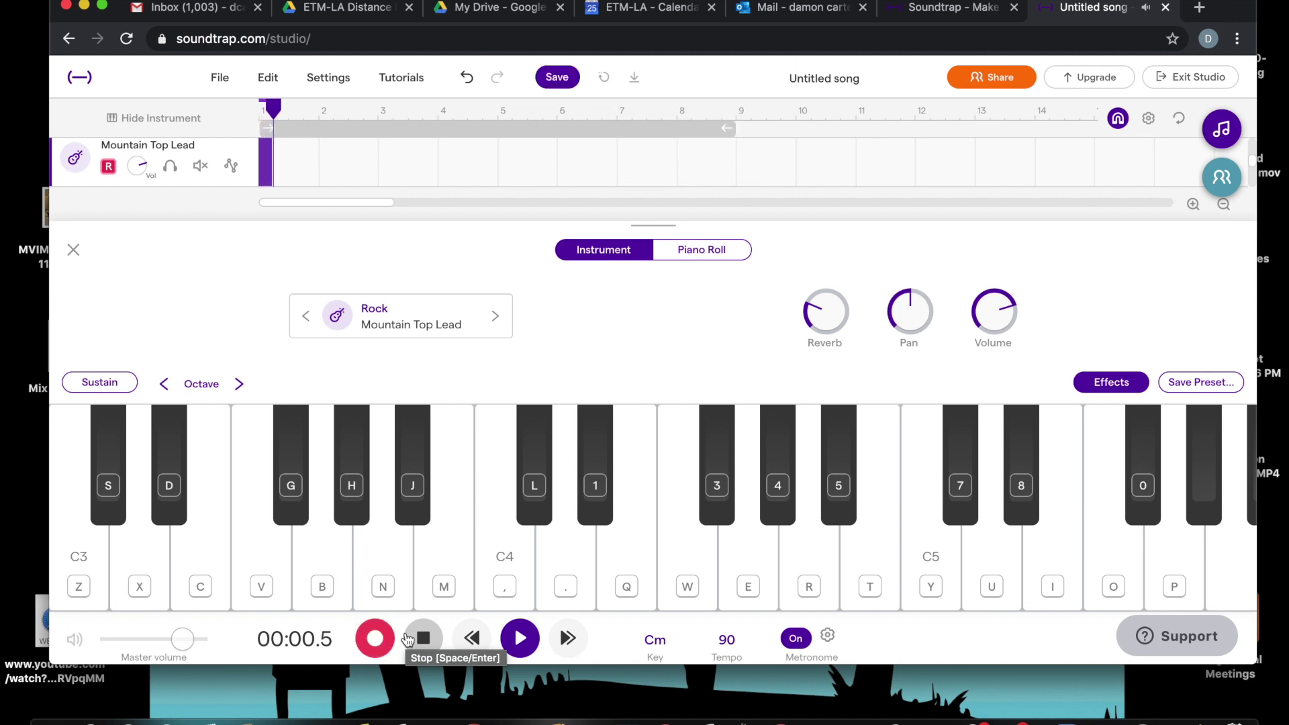
{"action": "key", "text": "w"}
{"action": "key", "text": "e"}
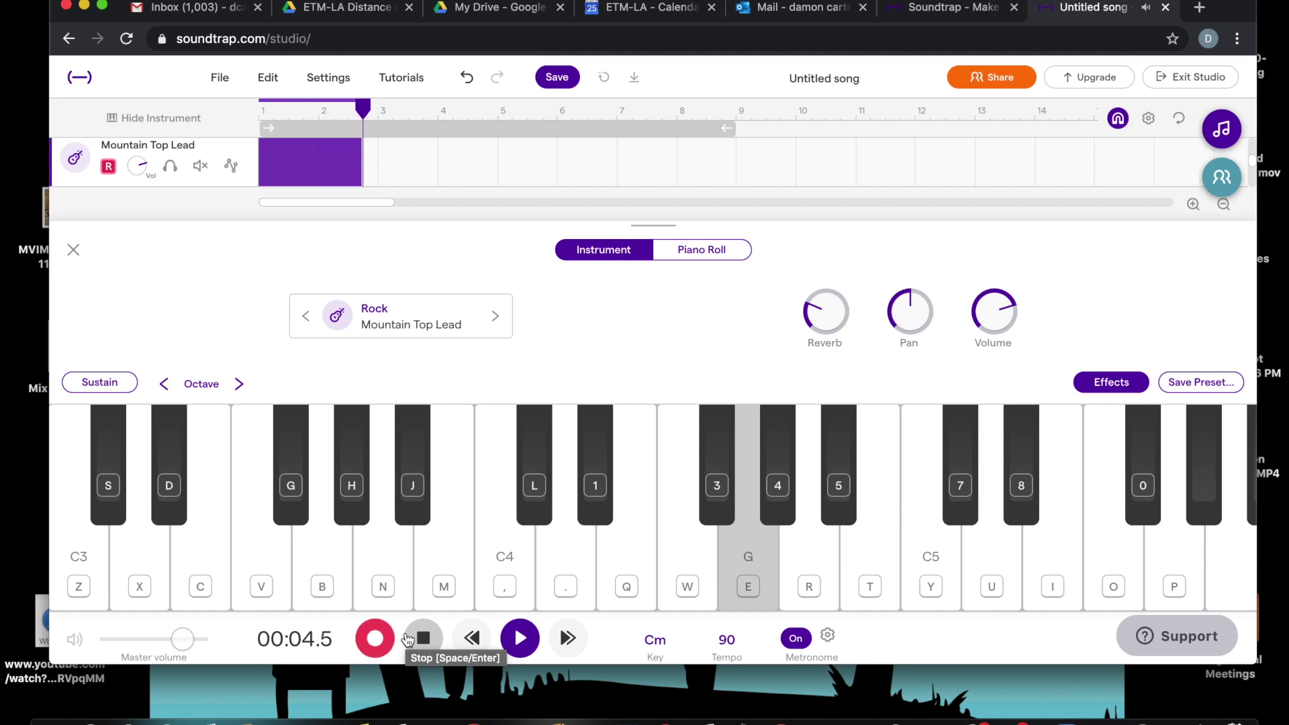
{"action": "key", "text": "w"}
{"action": "key", "text": "period"}
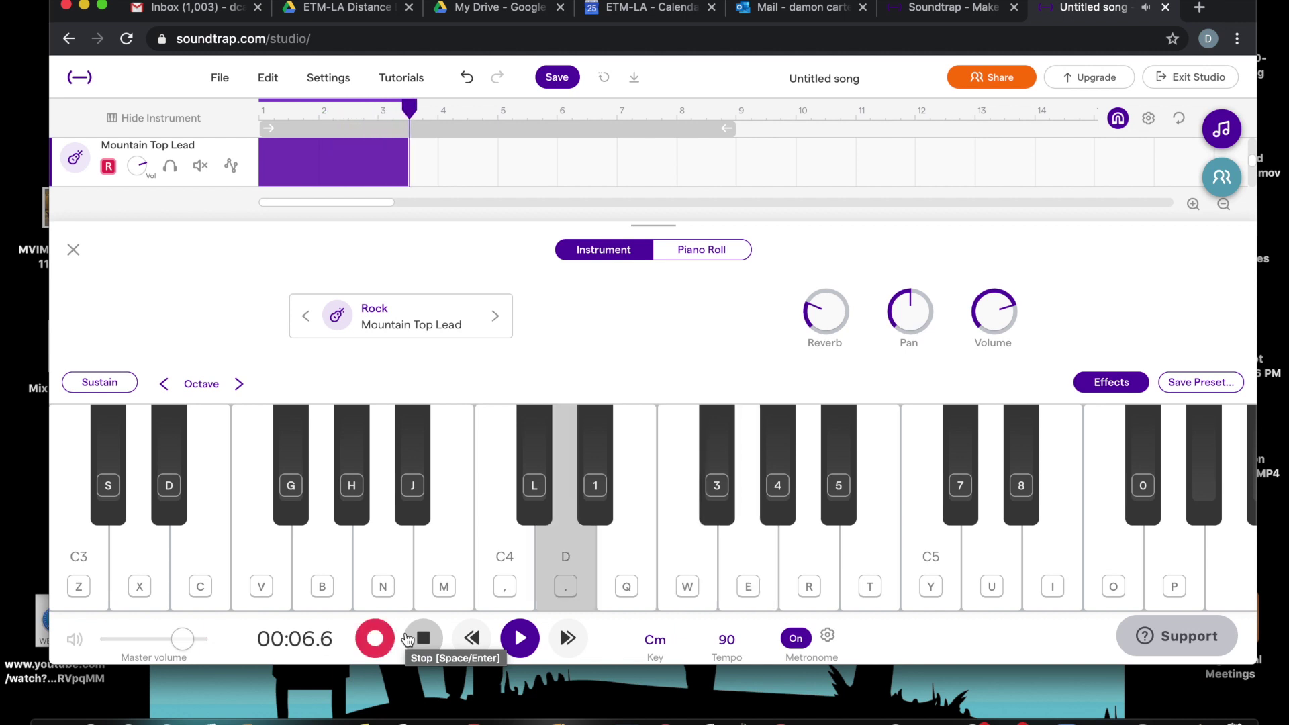
{"action": "key", "text": "j"}
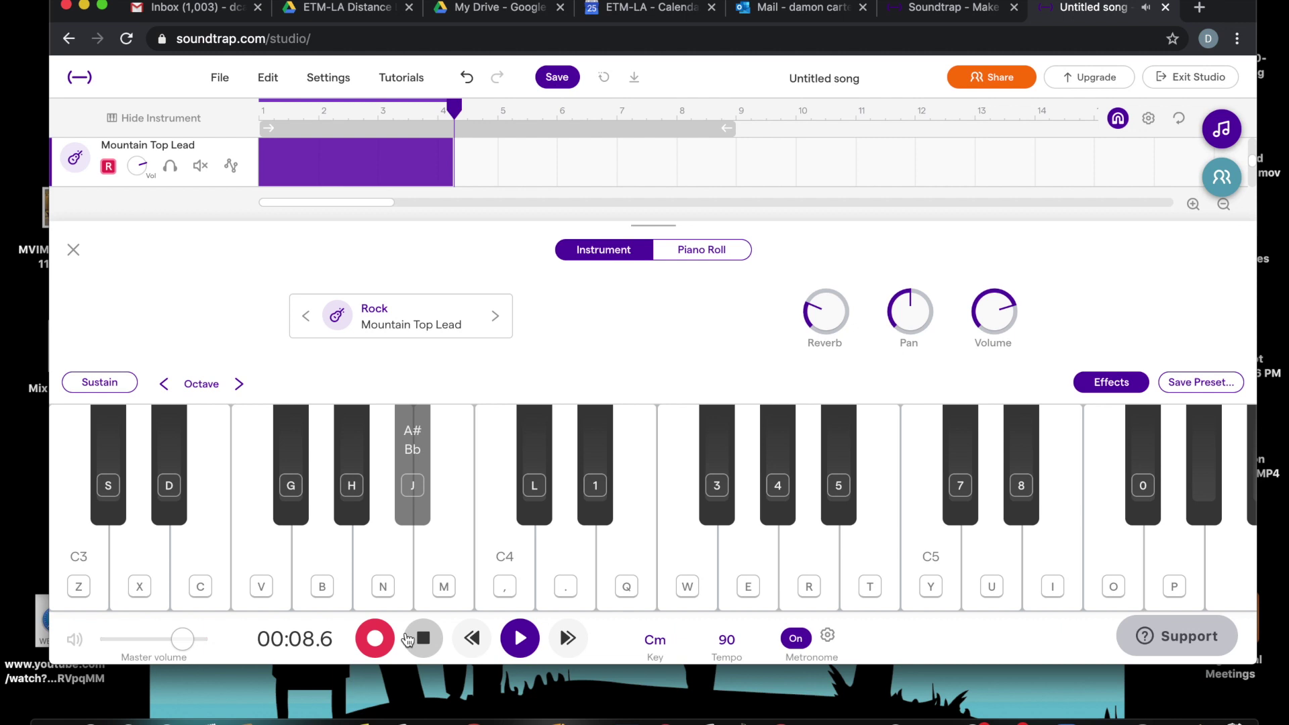
{"action": "key", "text": "n"}
{"action": "key", "text": "j"}
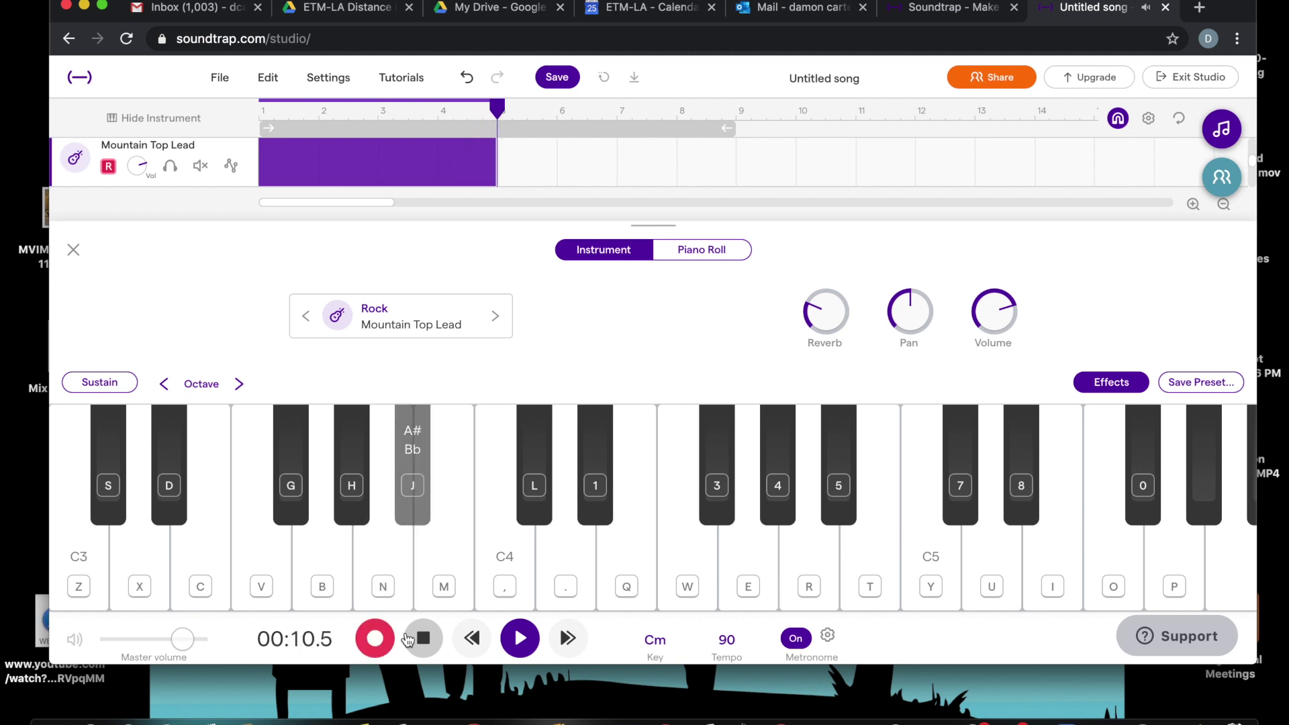
{"action": "key", "text": "w"}
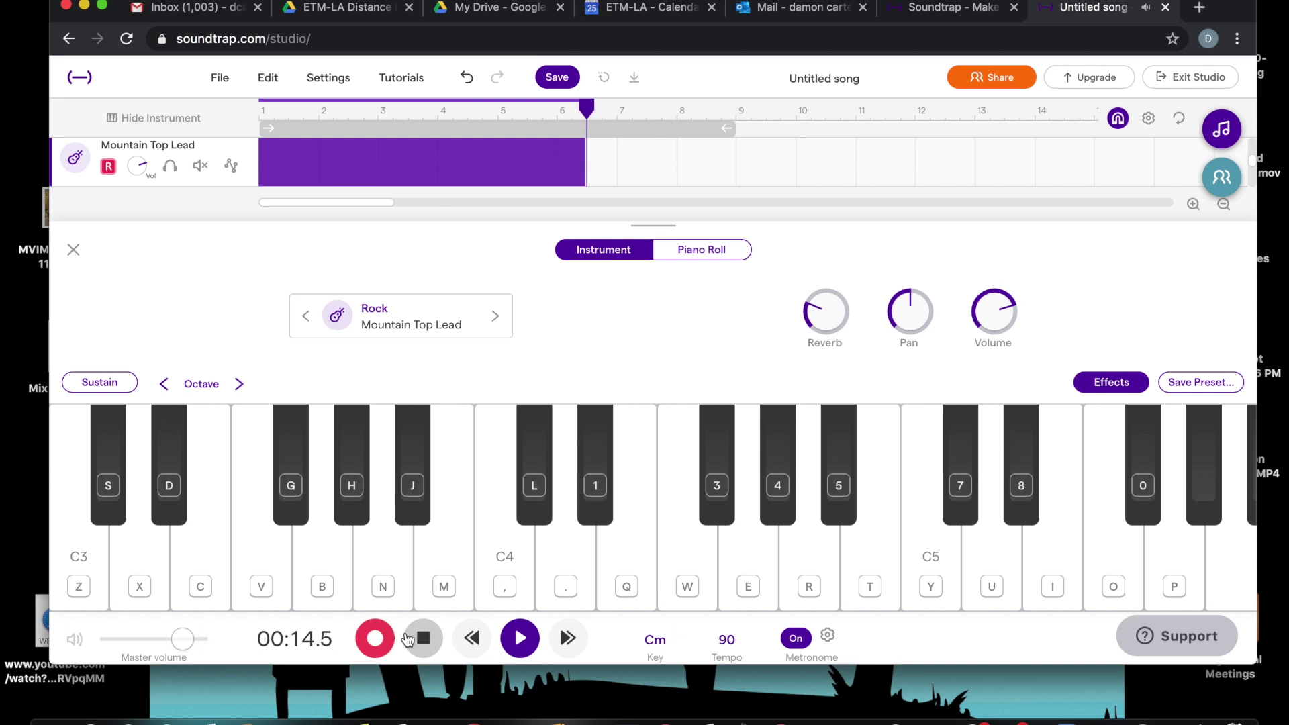
- Finish the melody with C5, E, Bb, G, F, D, C4, F and stop recording at bar 9
{"action": "key", "text": "y"}
{"action": "key", "text": "e"}
{"action": "key", "text": "5"}
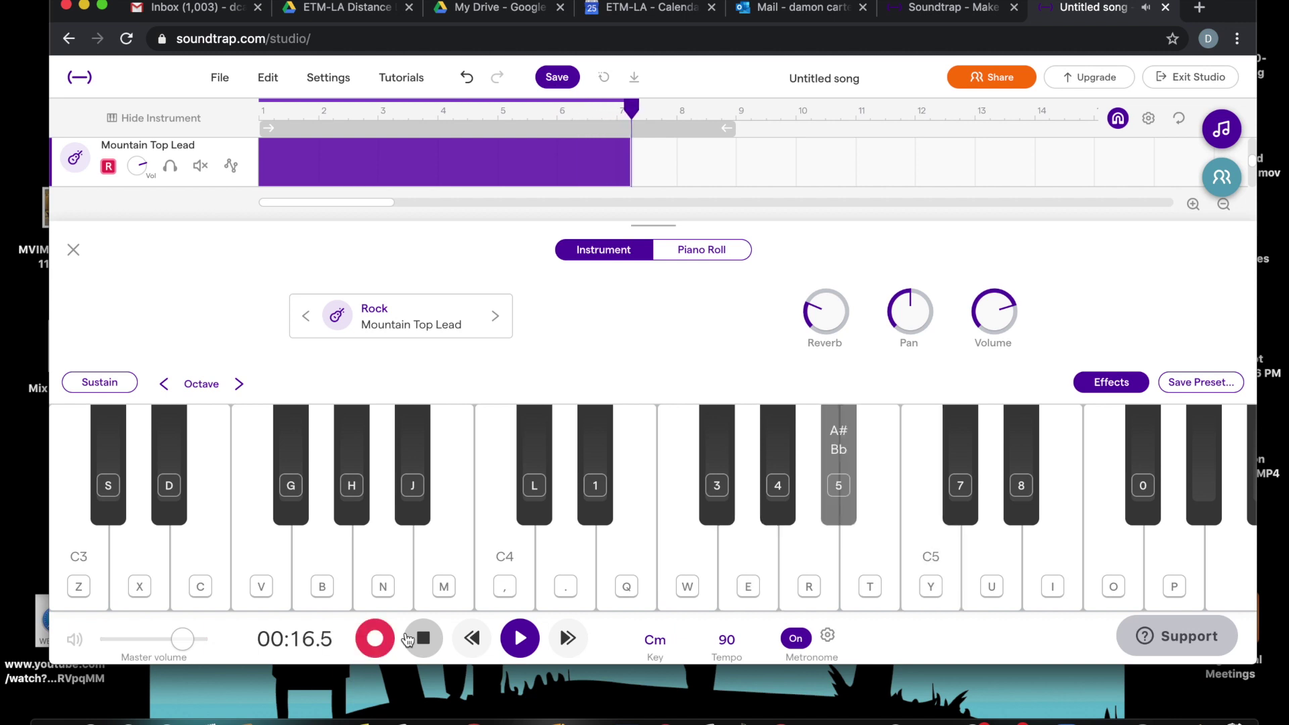
{"action": "key", "text": "r"}
{"action": "key", "text": "r"}
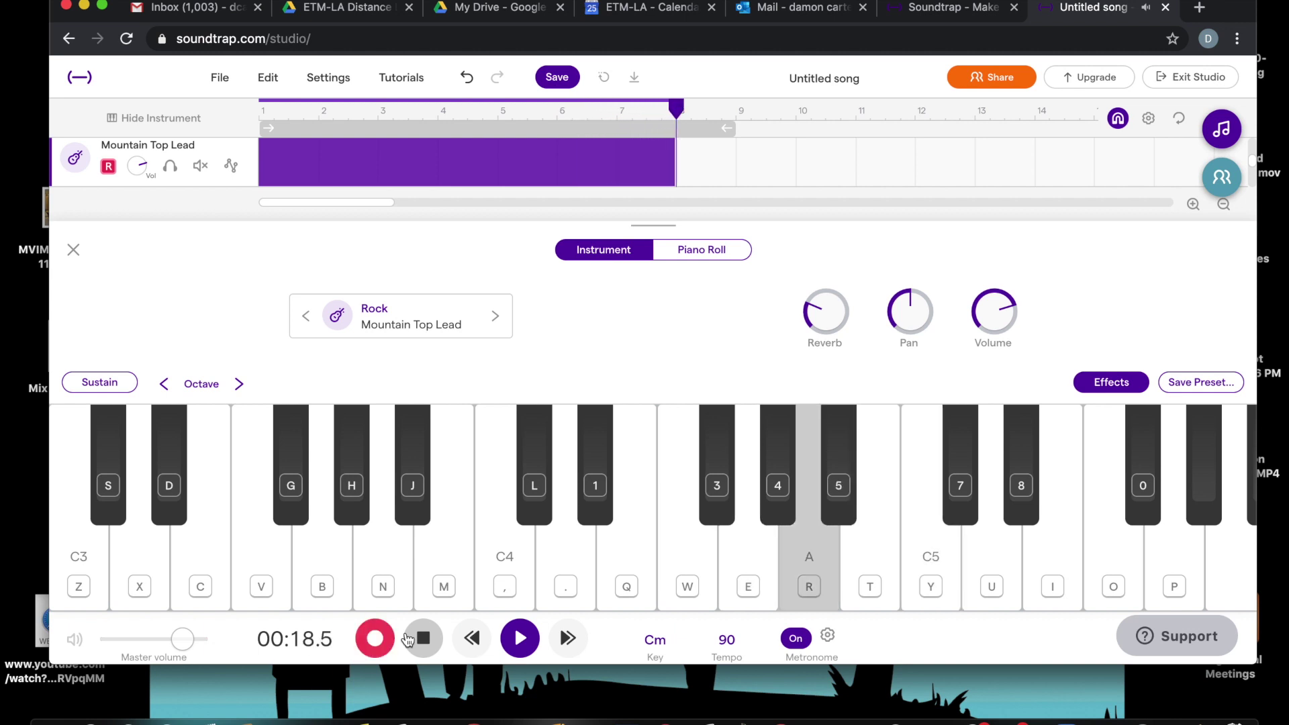
{"action": "key", "text": "w"}
{"action": "key", "text": "period"}
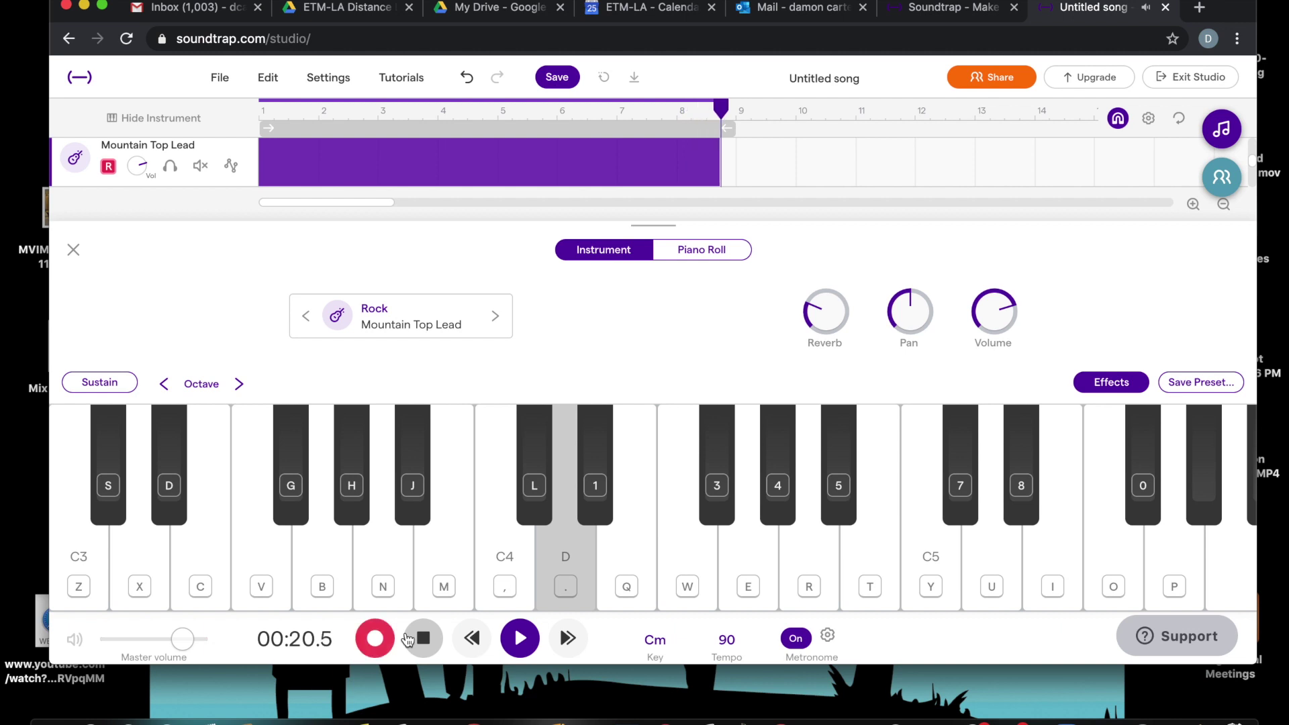
{"action": "key", "text": "comma"}
{"action": "key", "text": "w"}
{"action": "left_click", "coordinate": [410, 638]}
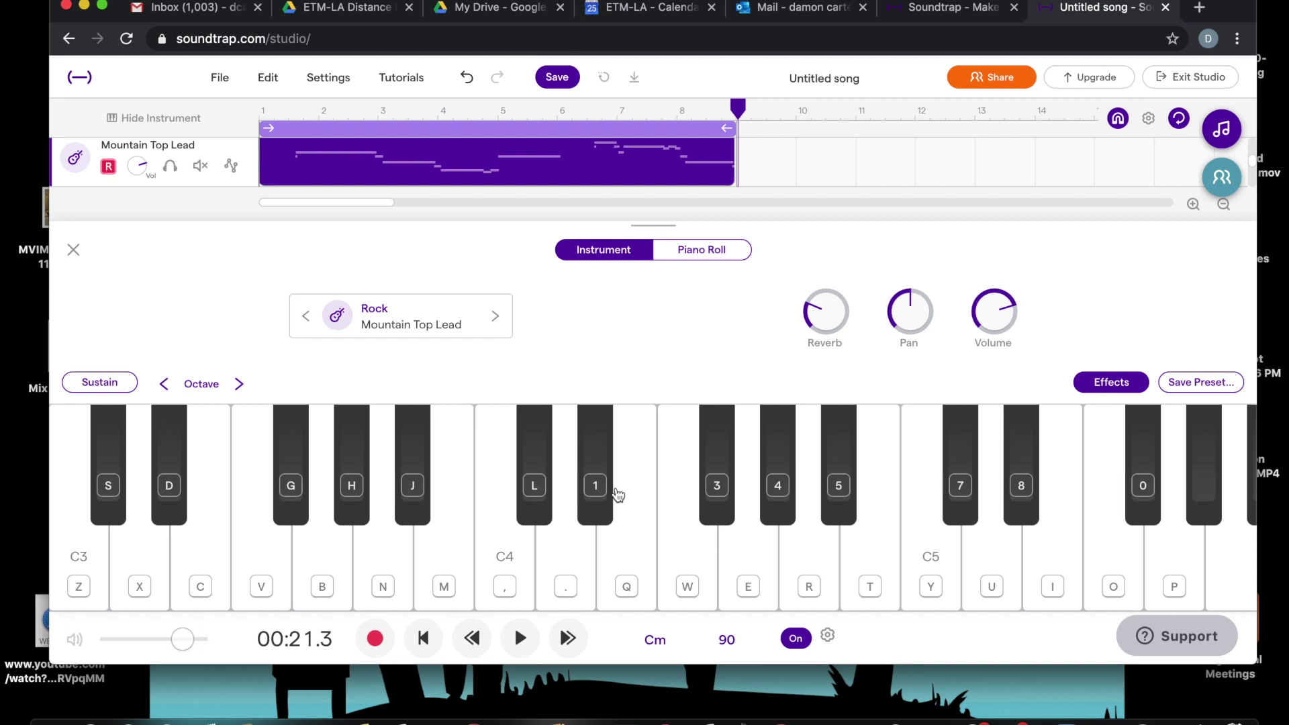
- Close the instrument keyboard to show all four tracks and rewind to the song start
{"action": "left_click", "coordinate": [74, 251]}
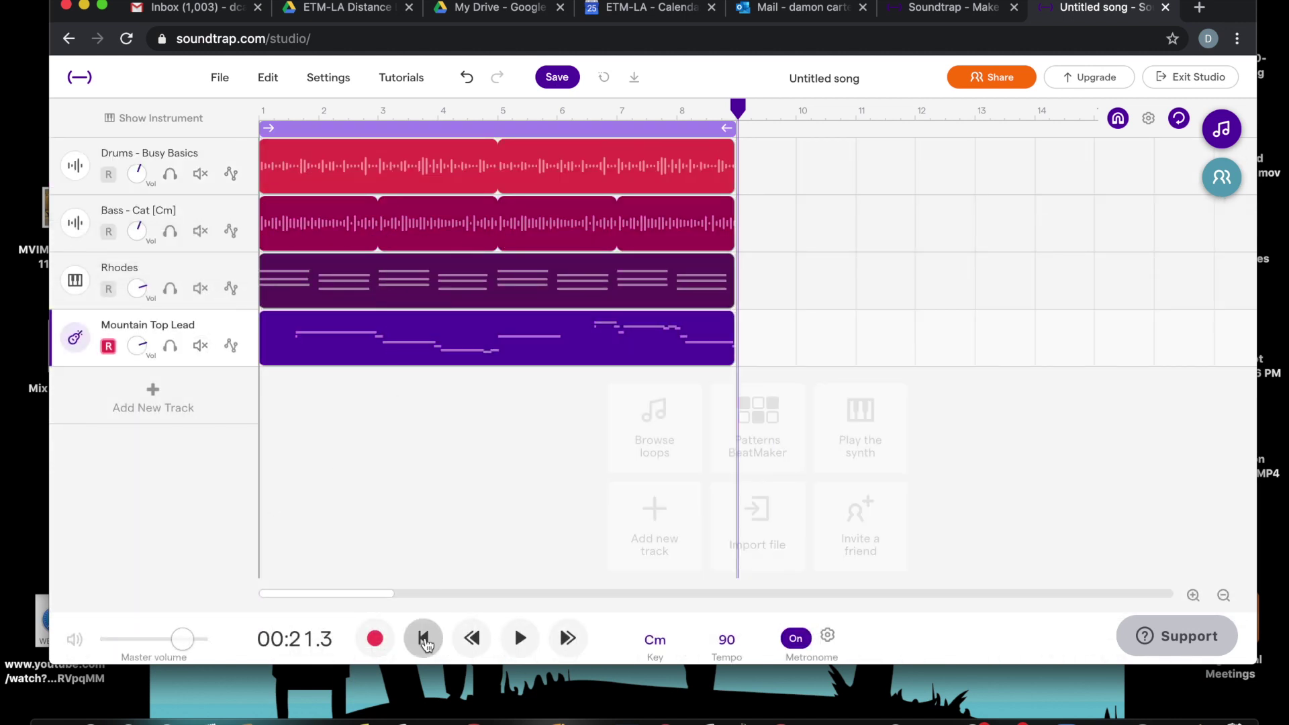
{"action": "left_click", "coordinate": [424, 641]}
- During playback, lower Mountain Top Lead's volume, readjust Bass and turn down Rhodes, then stop
{"action": "left_click", "coordinate": [520, 637]}
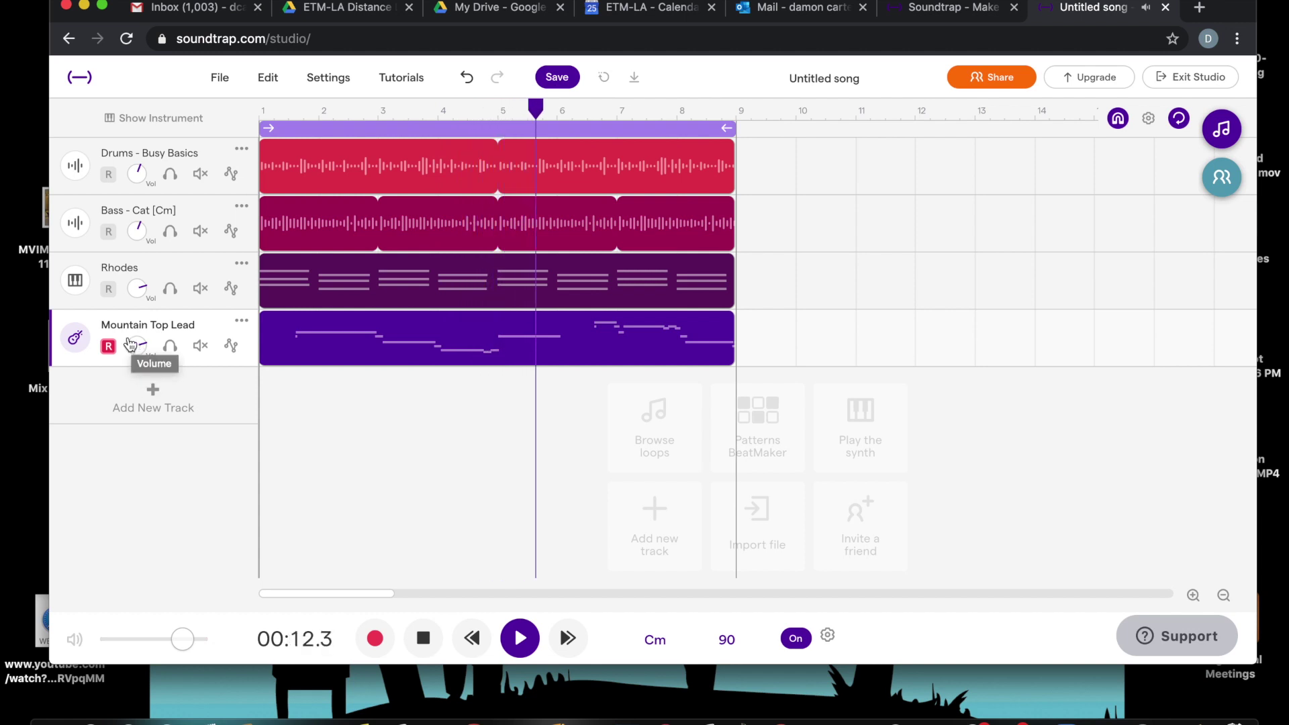
{"action": "left_click", "coordinate": [133, 346]}
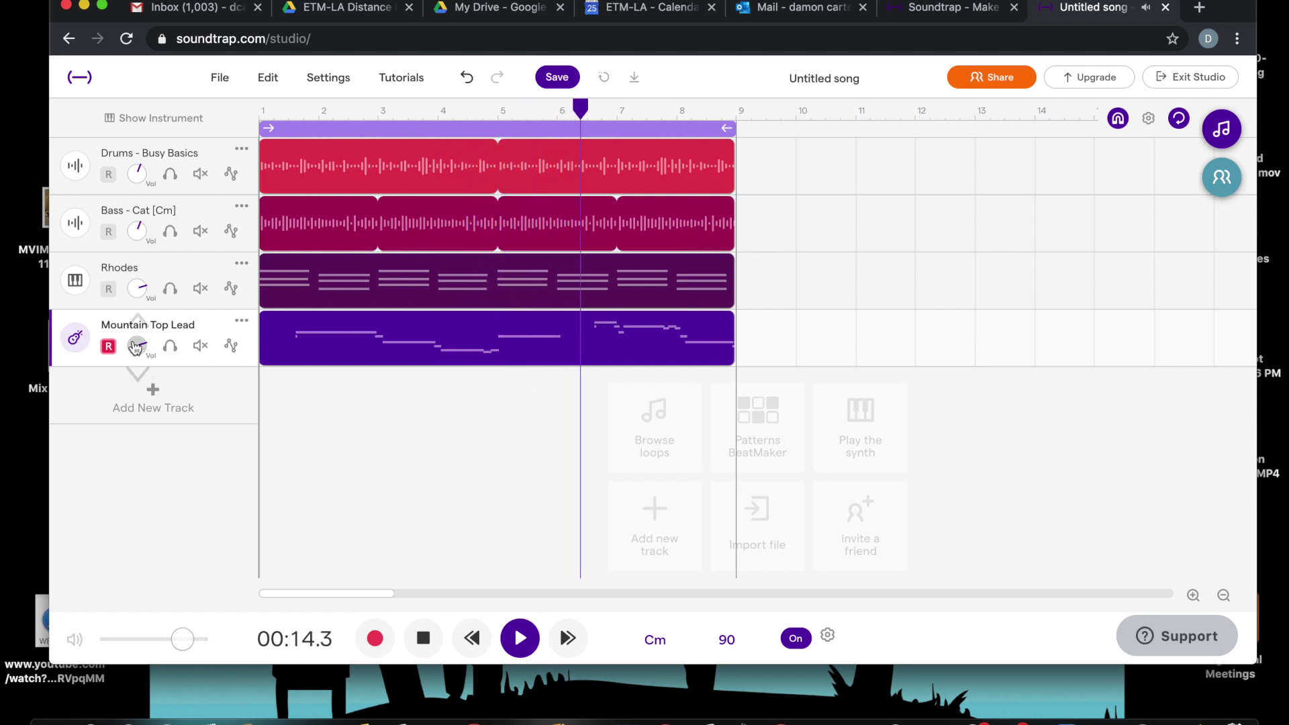
{"action": "mouse_move", "coordinate": [135, 347]}
{"action": "left_mouse_down"}
{"action": "mouse_move", "coordinate": [161, 440]}
{"action": "mouse_move", "coordinate": [135, 349]}
{"action": "left_mouse_up"}
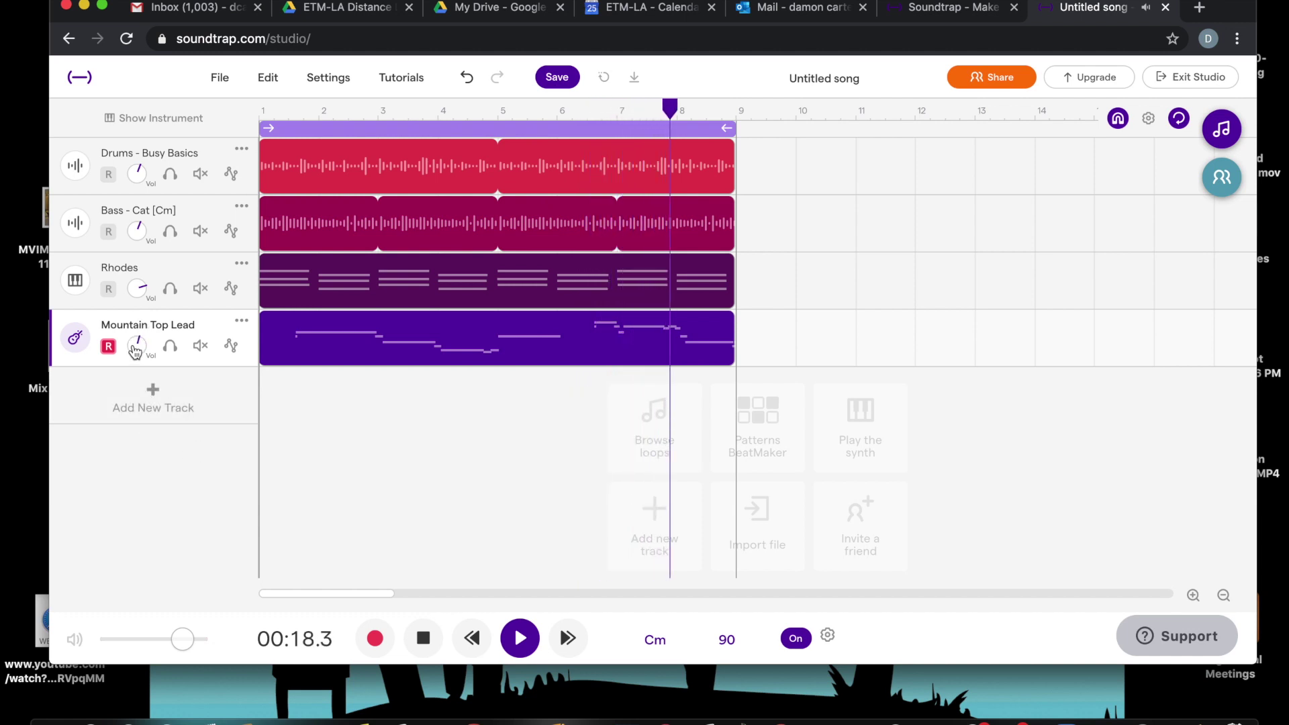
{"action": "left_click", "coordinate": [134, 231]}
{"action": "left_click_drag", "start_coordinate": [134, 233], "coordinate": [138, 259]}
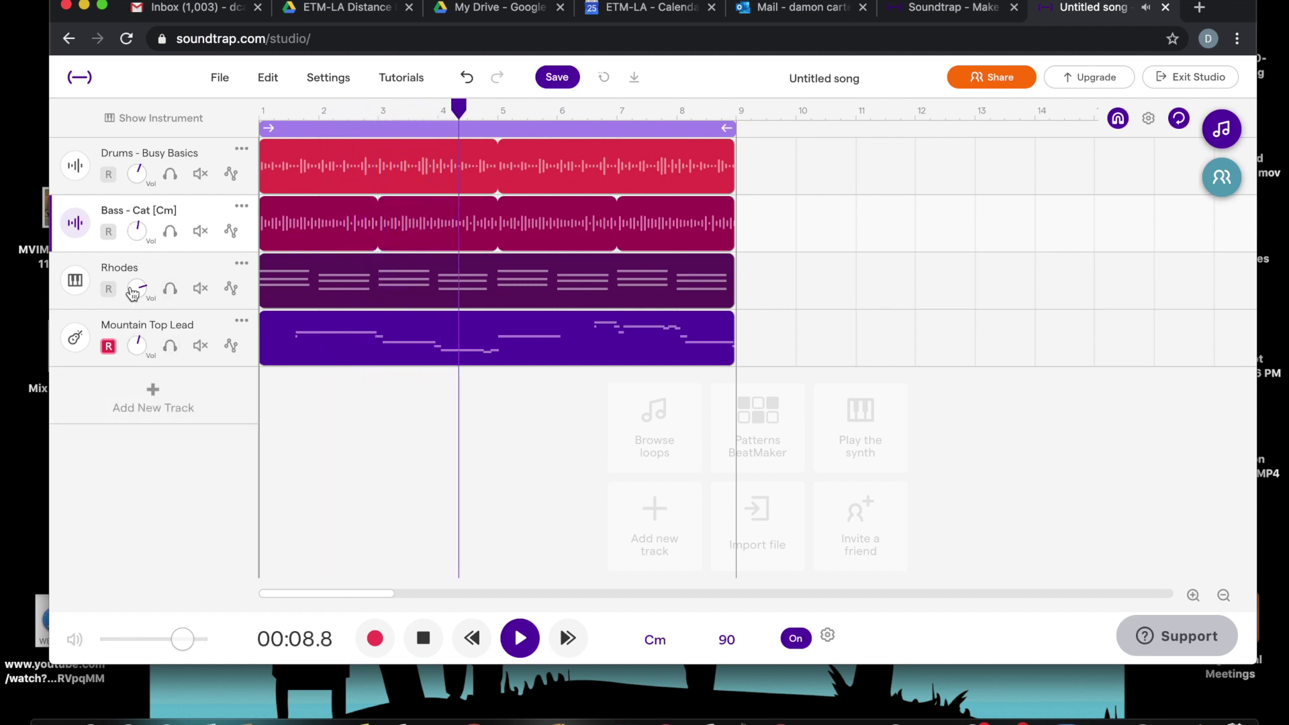
{"action": "left_click_drag", "start_coordinate": [133, 293], "coordinate": [135, 267]}
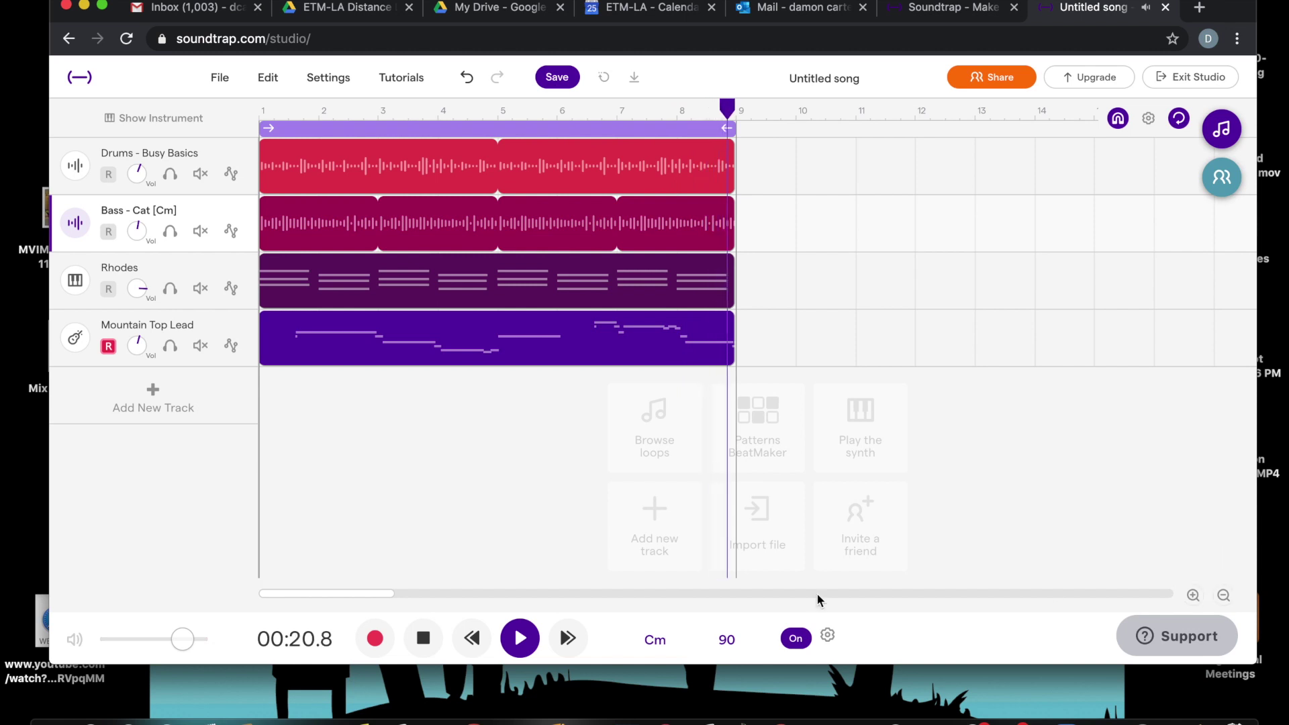
{"action": "left_click", "coordinate": [423, 638]}
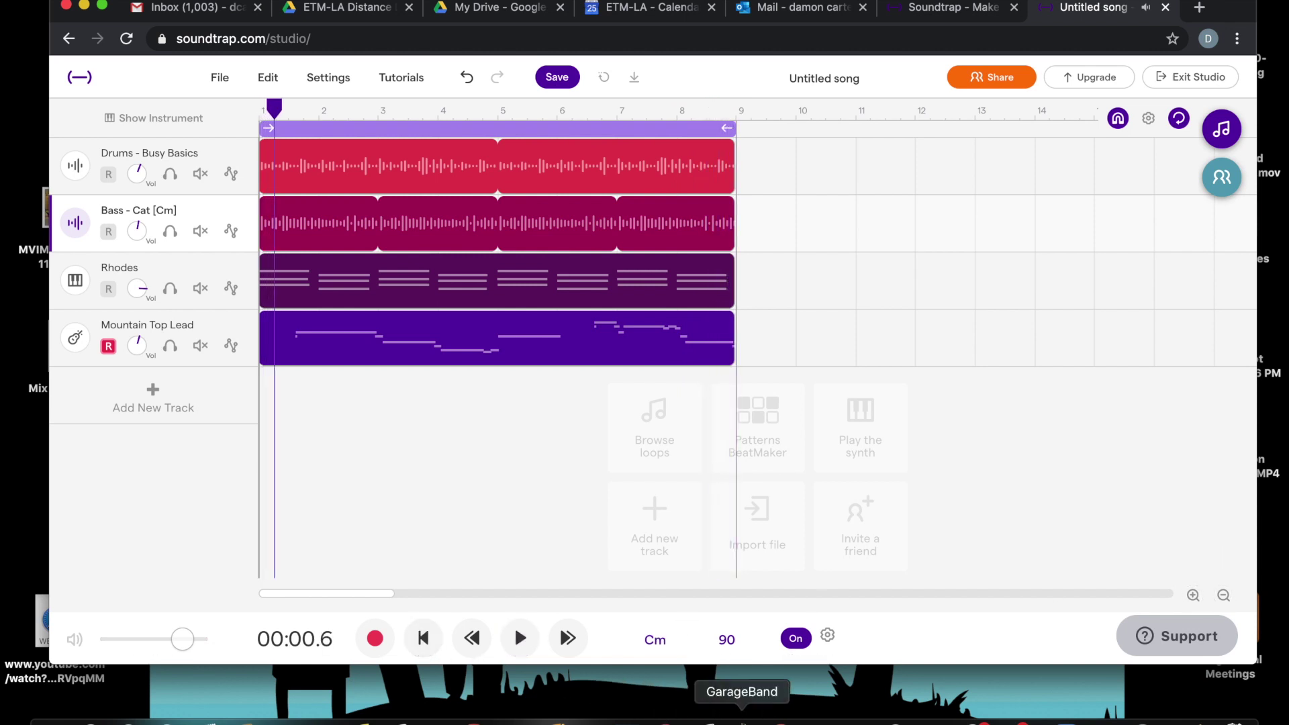